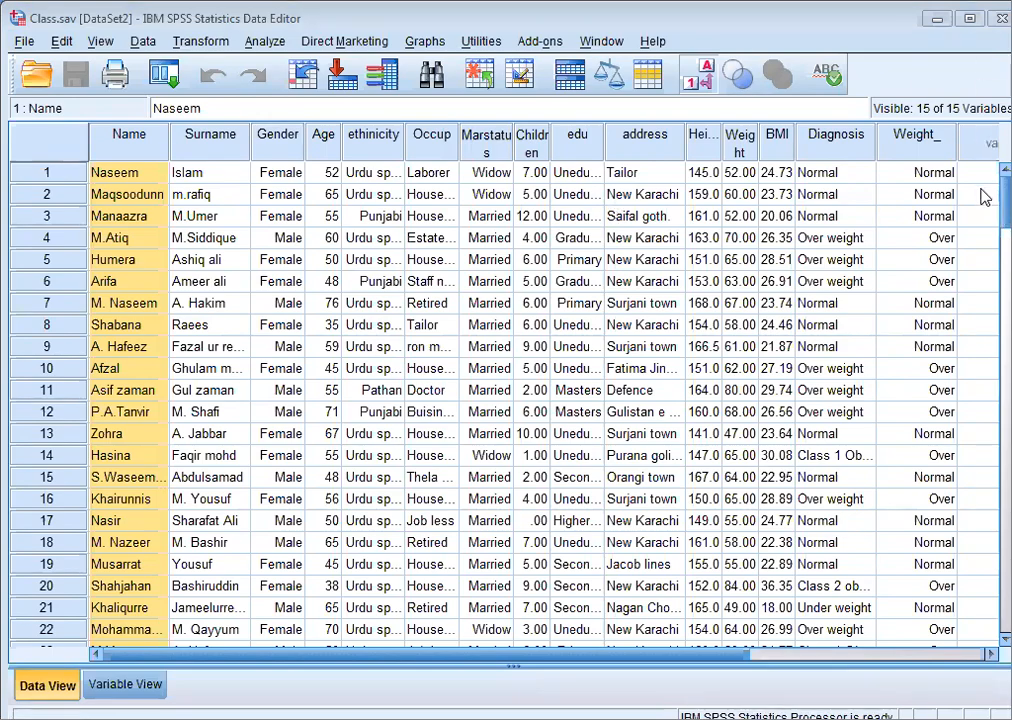
Look through all the cases in the Class.sav dataset, from the first row down to the end of the filled rows
left_click_drag(982, 190, 985, 534)
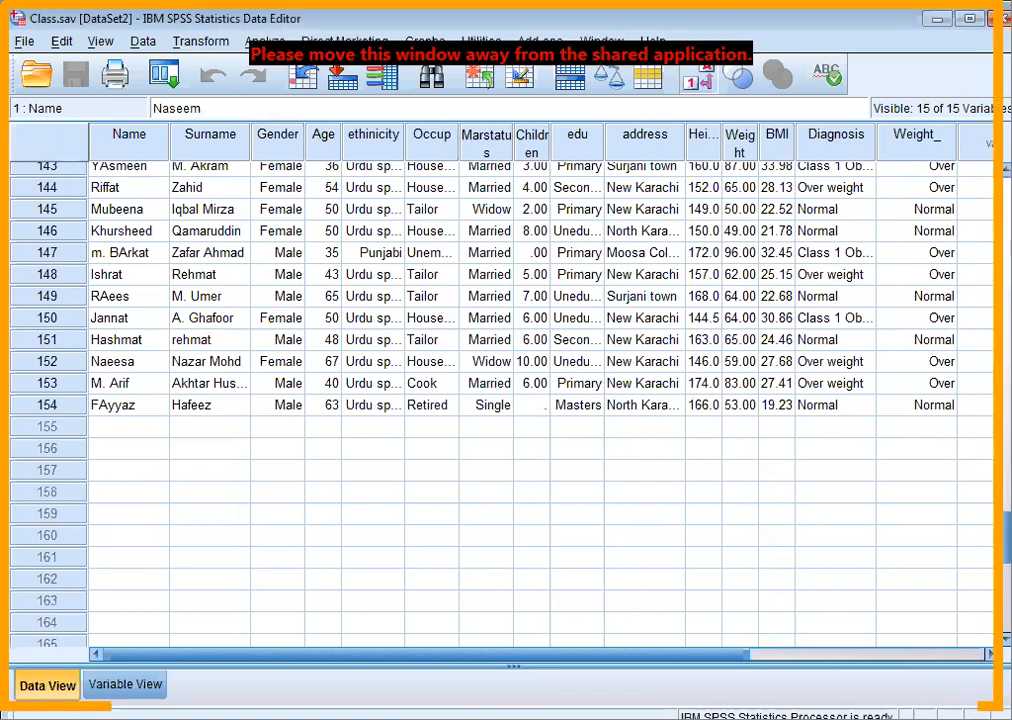
left_click(64, 434)
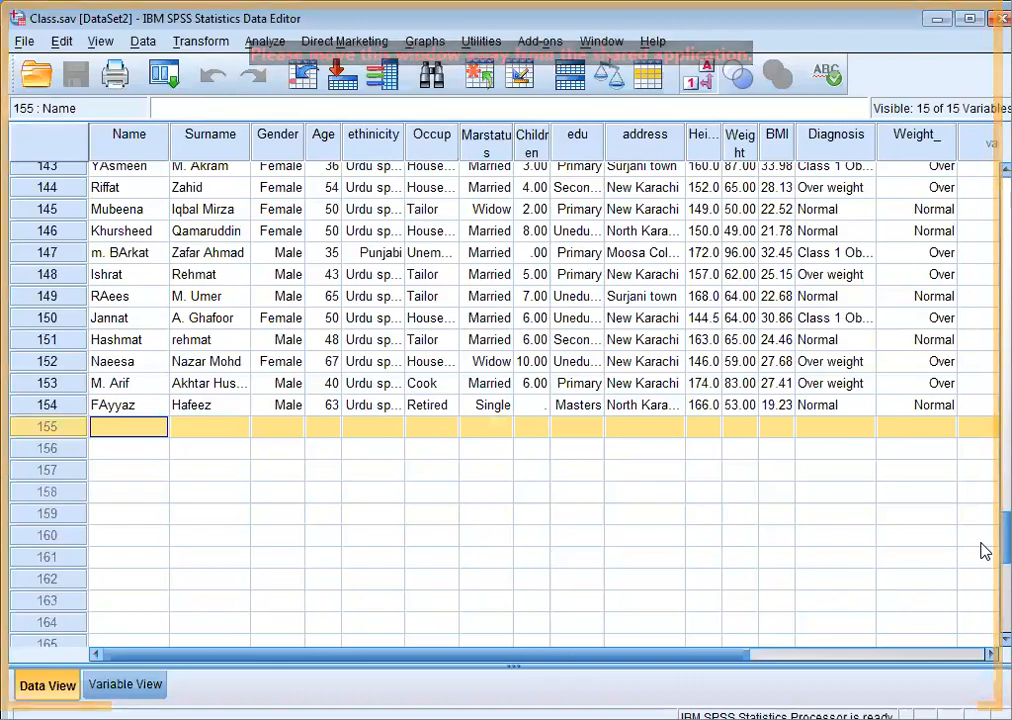
scroll(984, 540, "up", 20)
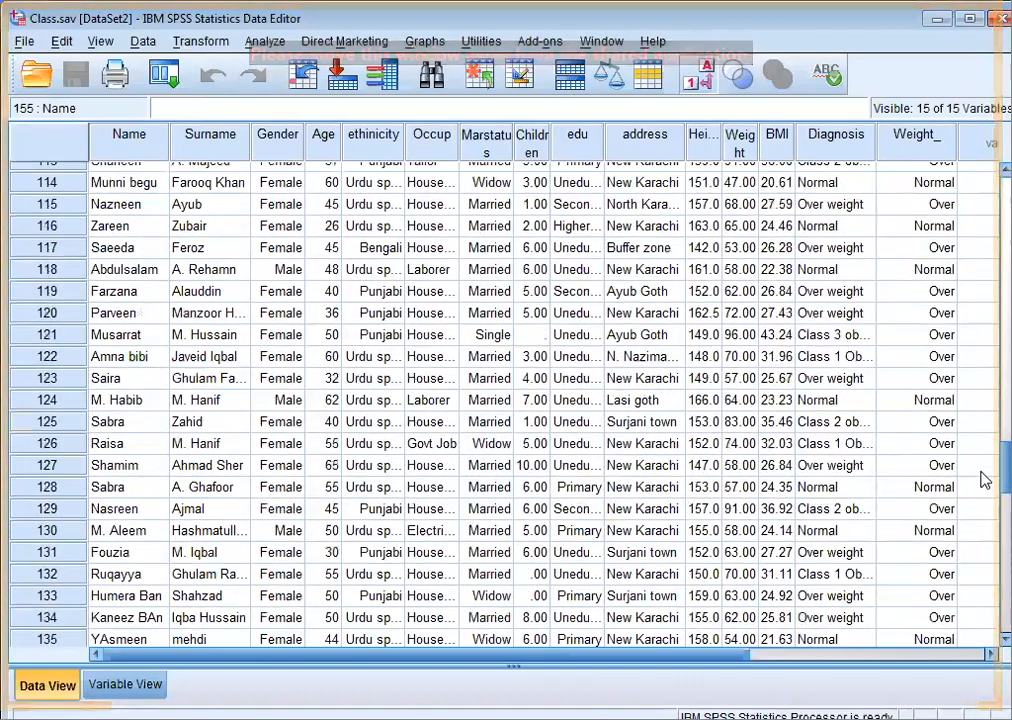
scroll(984, 308, "up", 20)
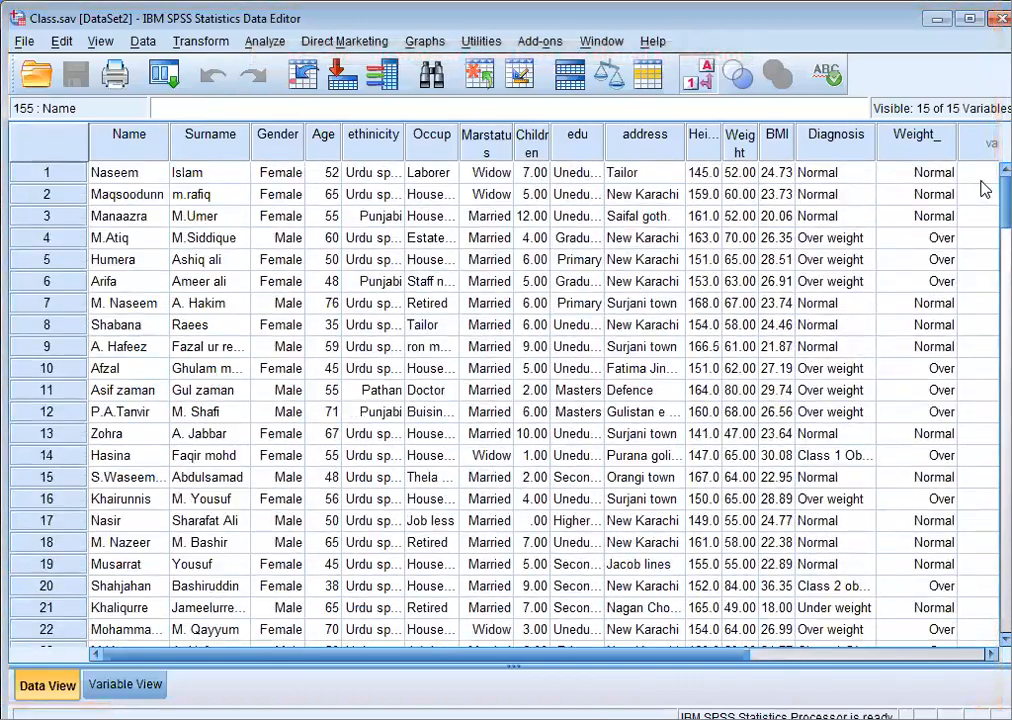
scroll(983, 194, "down", 7)
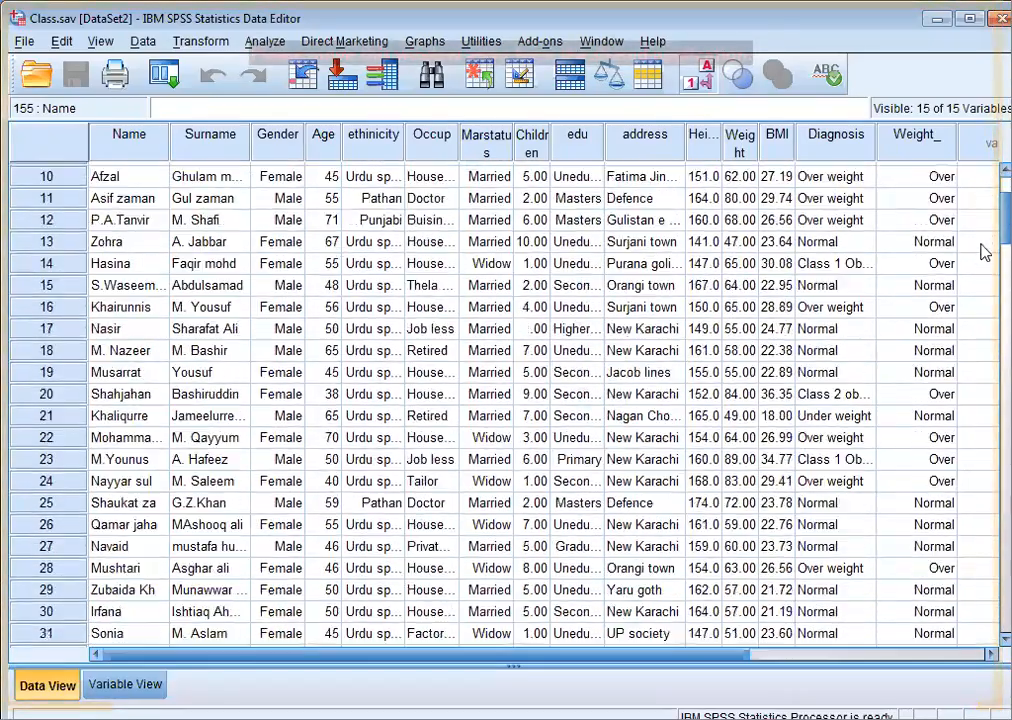
scroll(981, 270, "down", 12)
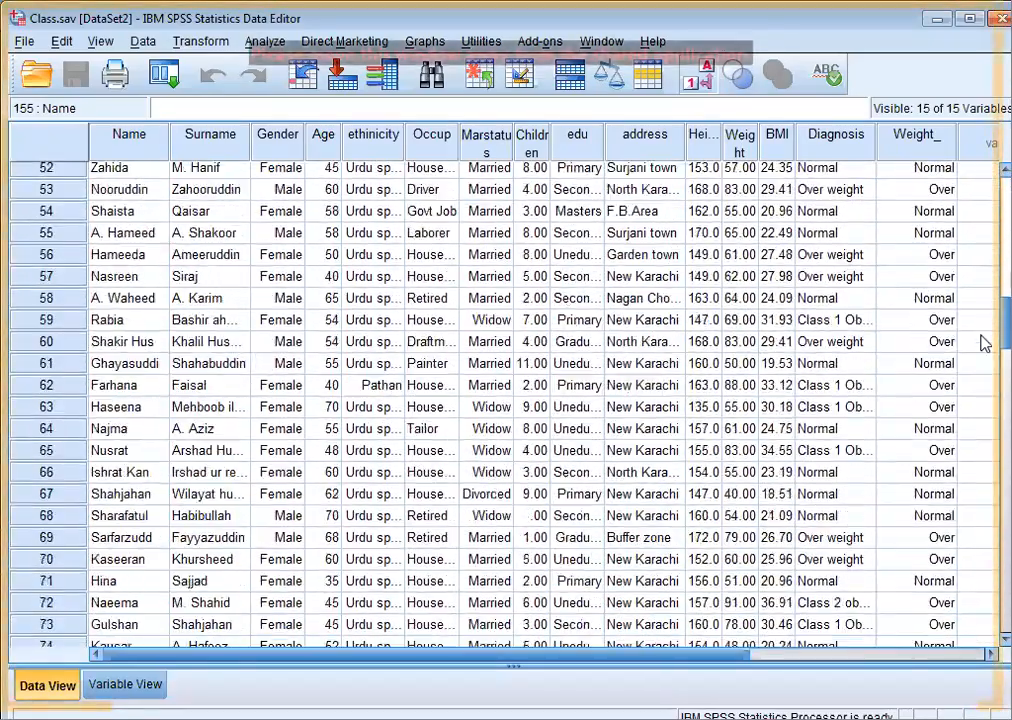
scroll(981, 354, "down", 8)
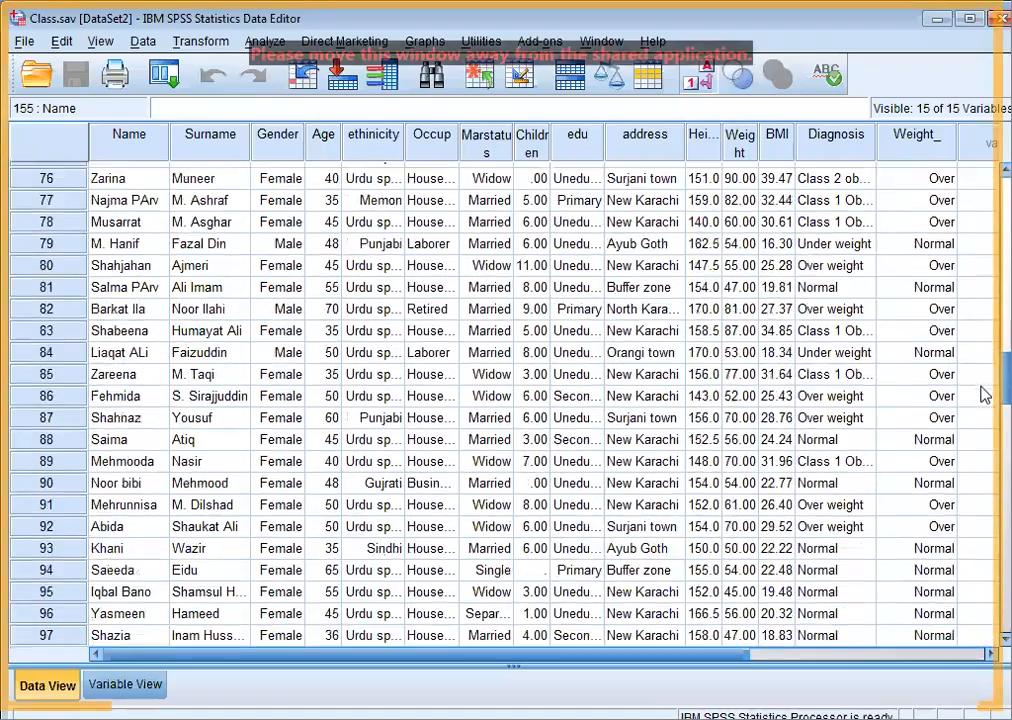
scroll(983, 410, "down", 6)
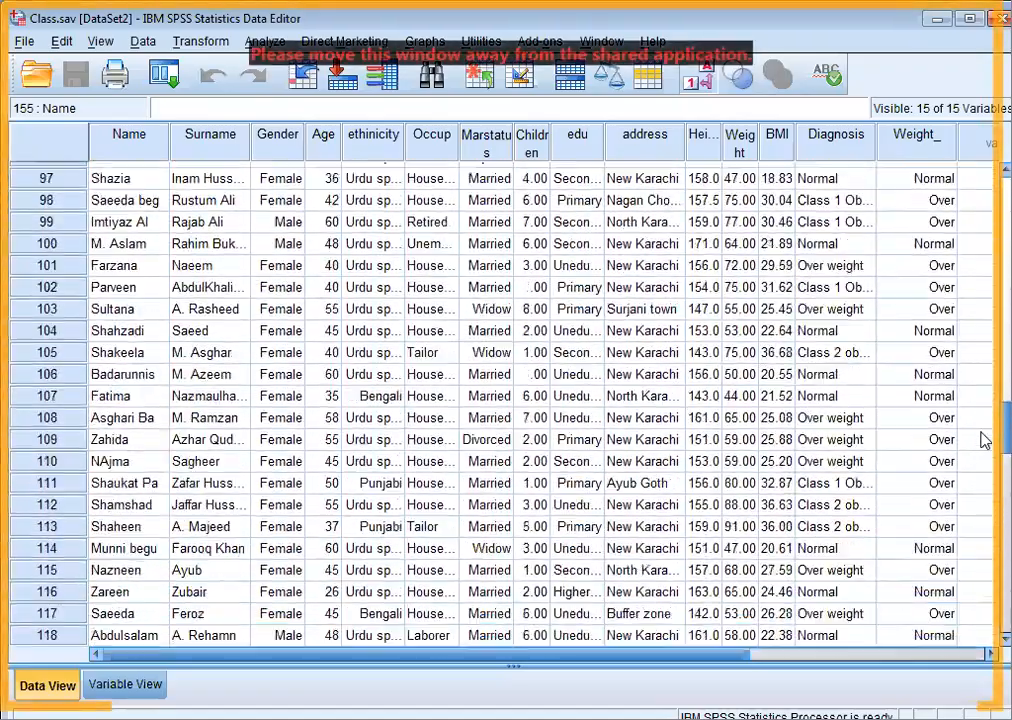
scroll(983, 458, "down", 9)
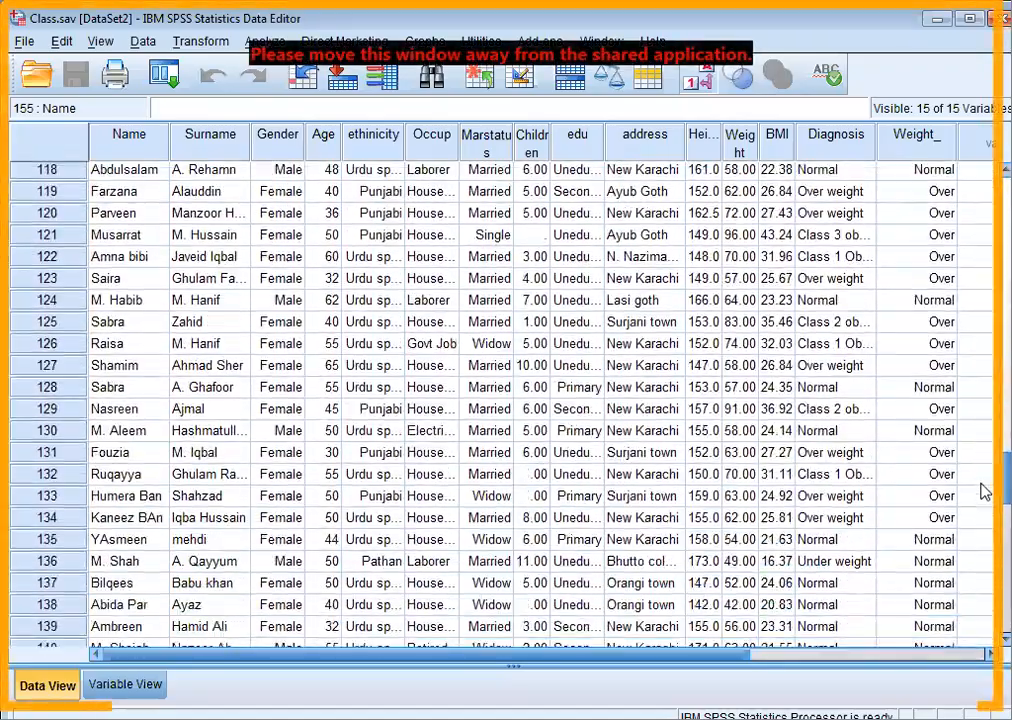
scroll(981, 520, "down", 5)
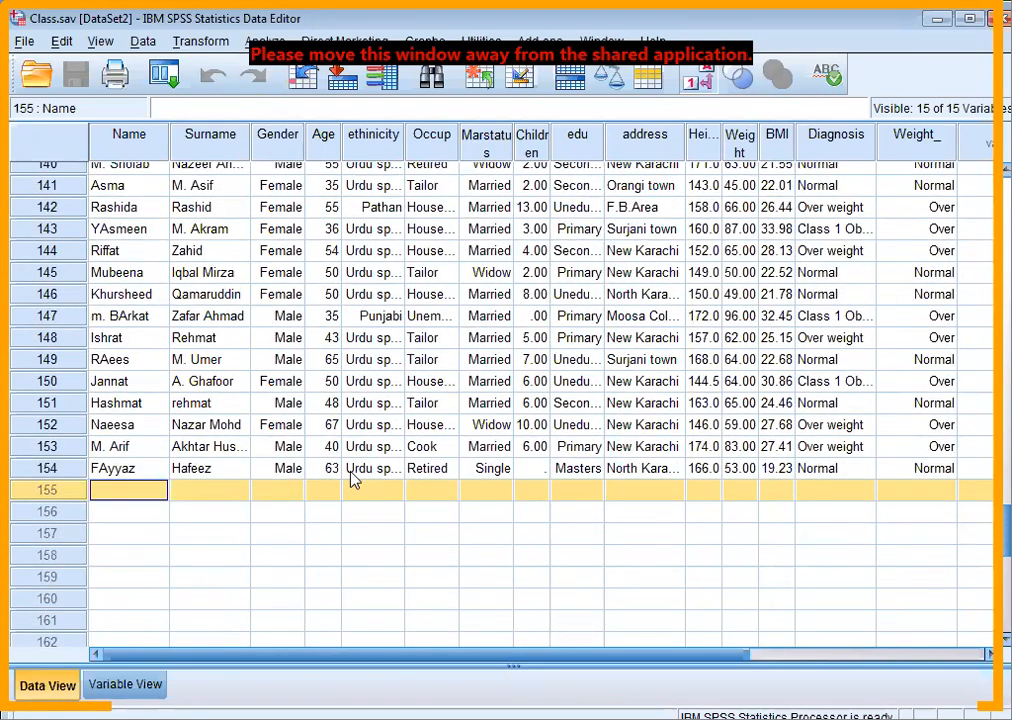
Enter a period in the Name cells of the empty rows 155 to 159 to add blank cases below the data
left_click(72, 512)
left_click(142, 492)
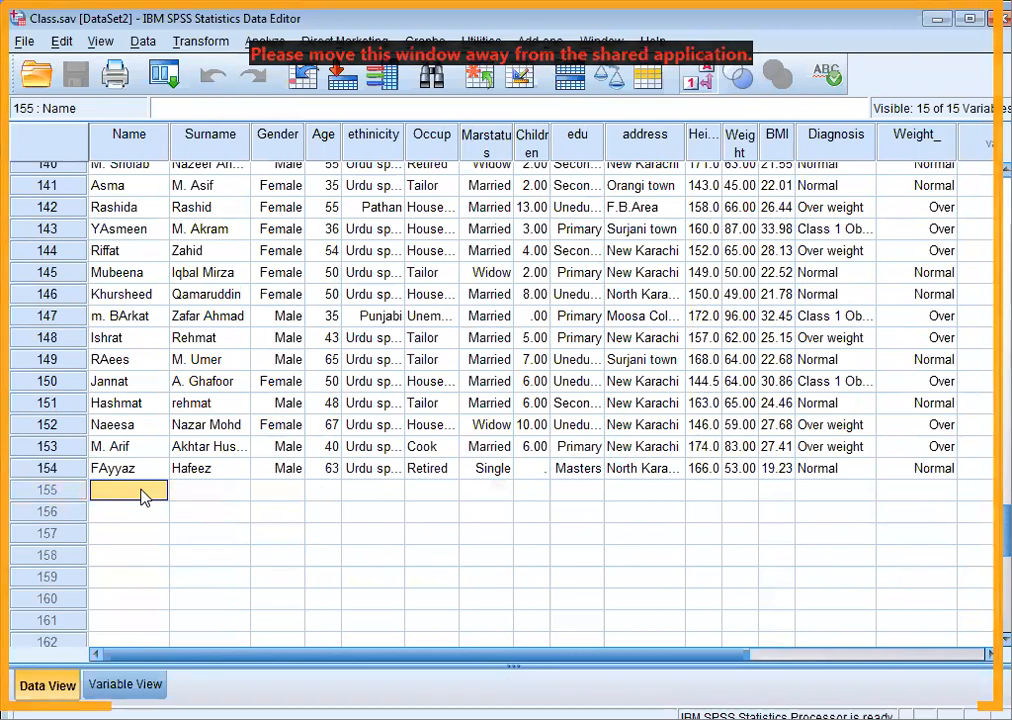
key("shift+Down")
key("shift+Down")
key("shift+Down")
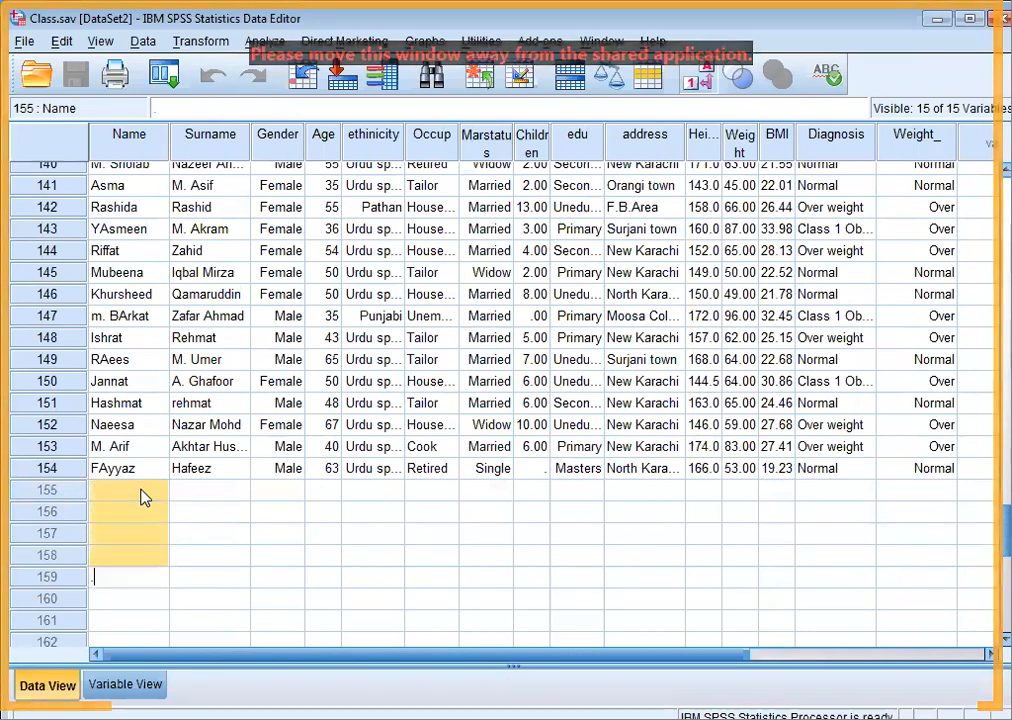
key("Up")
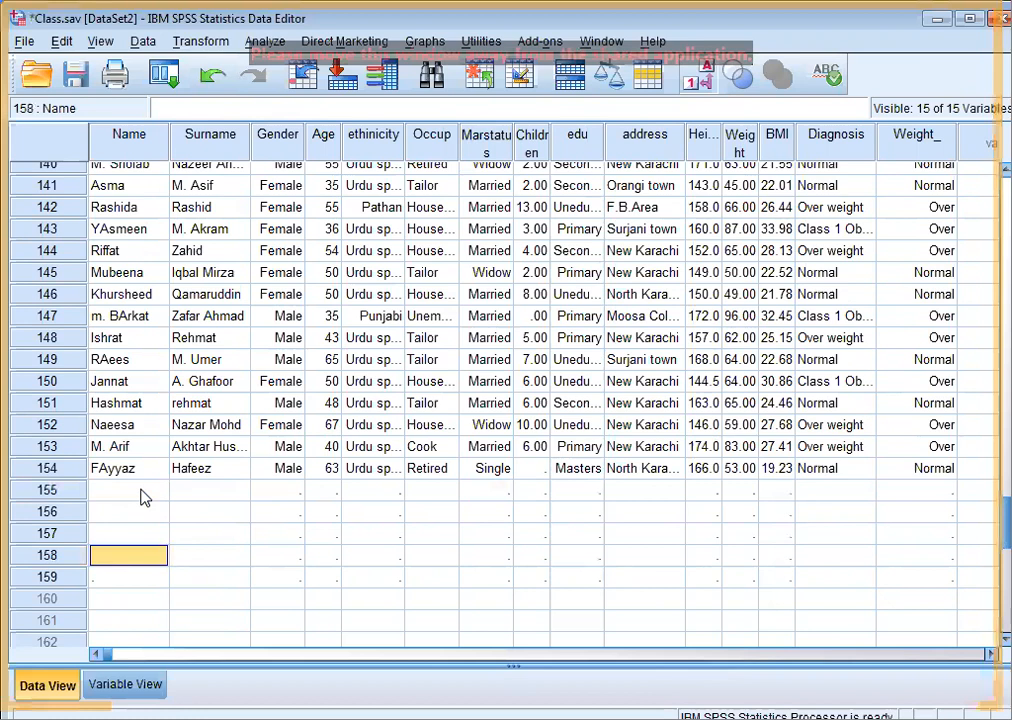
key("Down")
key("Up")
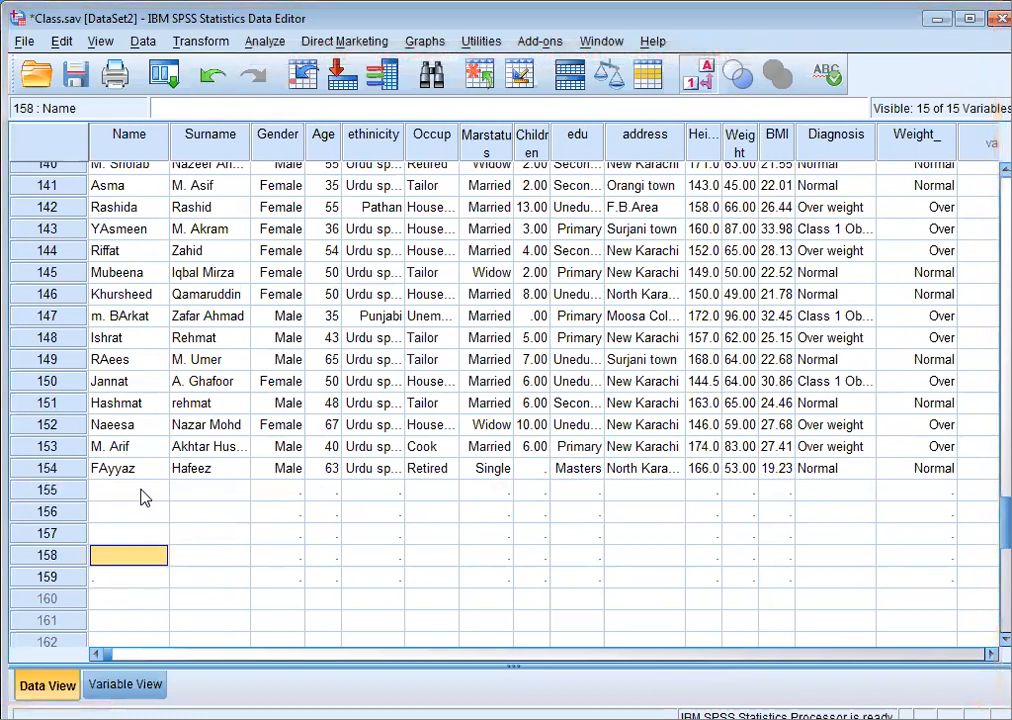
key("Up")
key("Up")
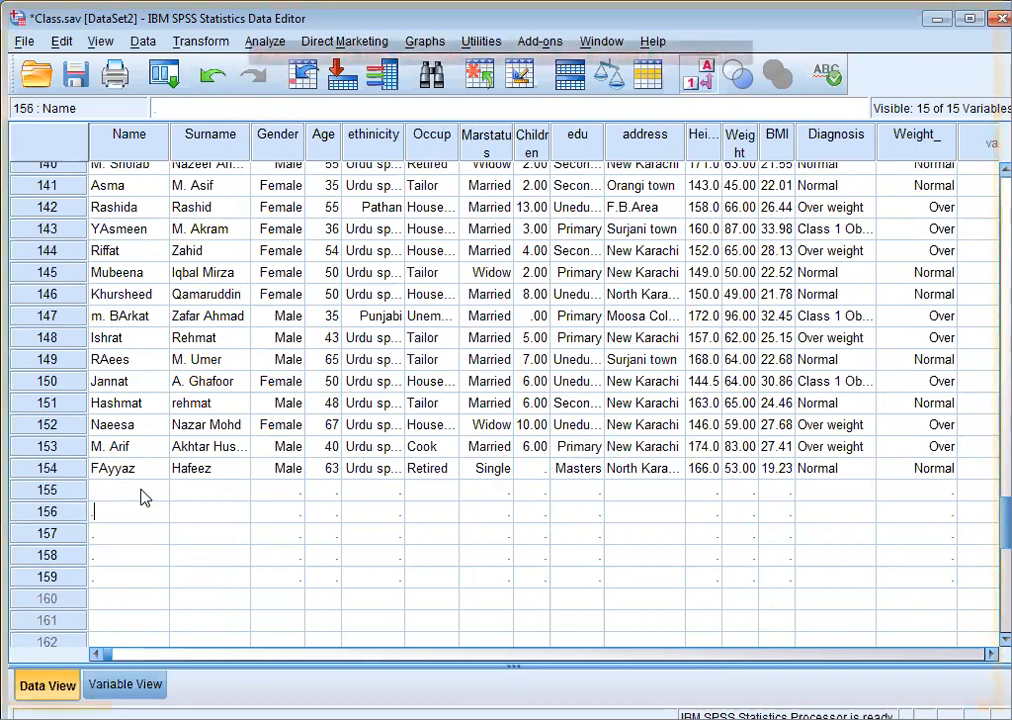
key("Up")
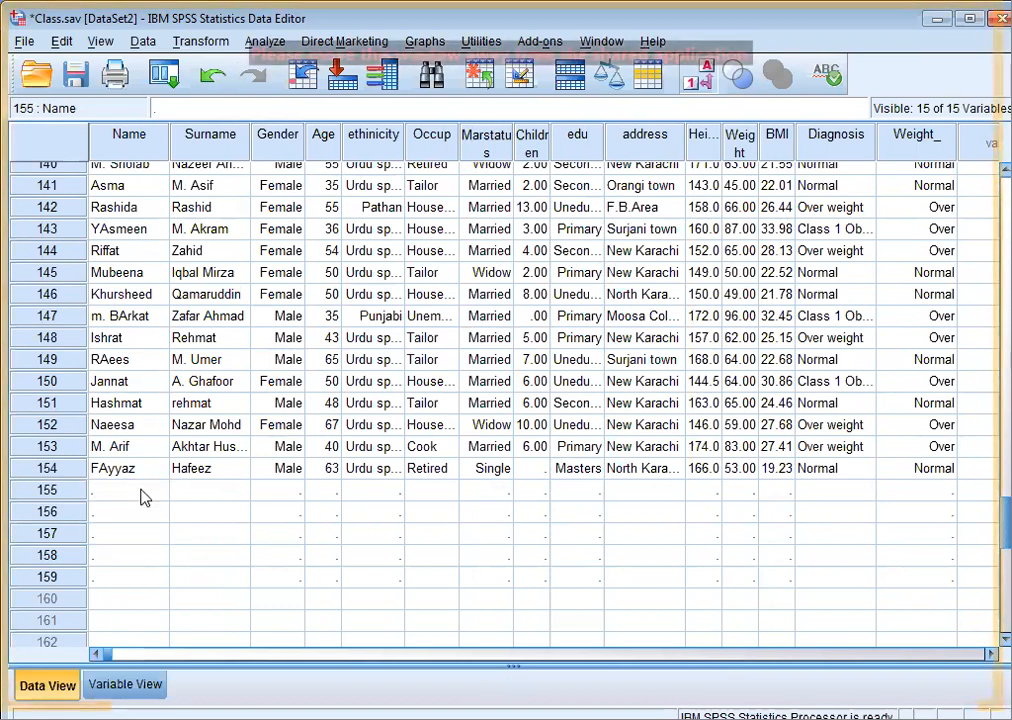
key("Down")
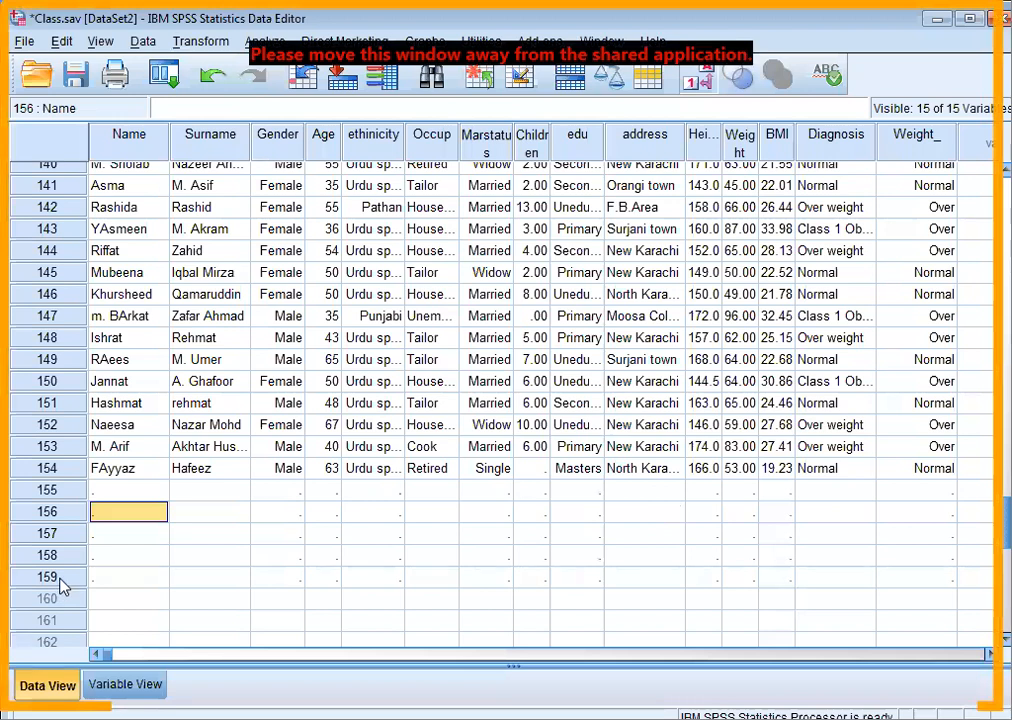
Clear the five blank cases in rows 155 to 159 below the last filled row
left_click(50, 491)
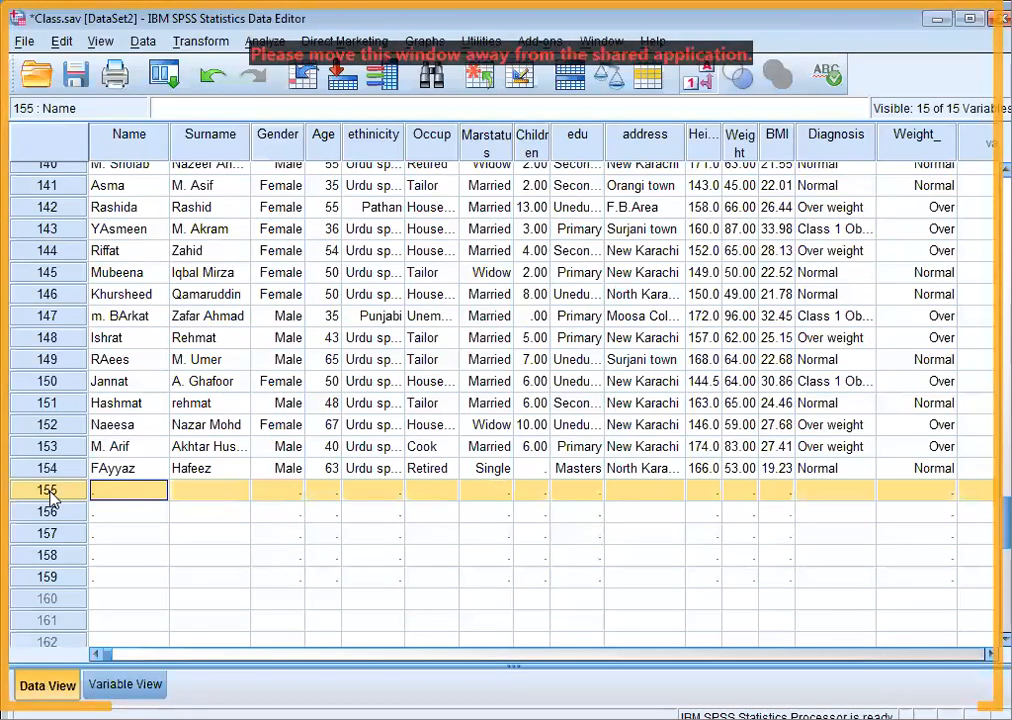
right_click(53, 497)
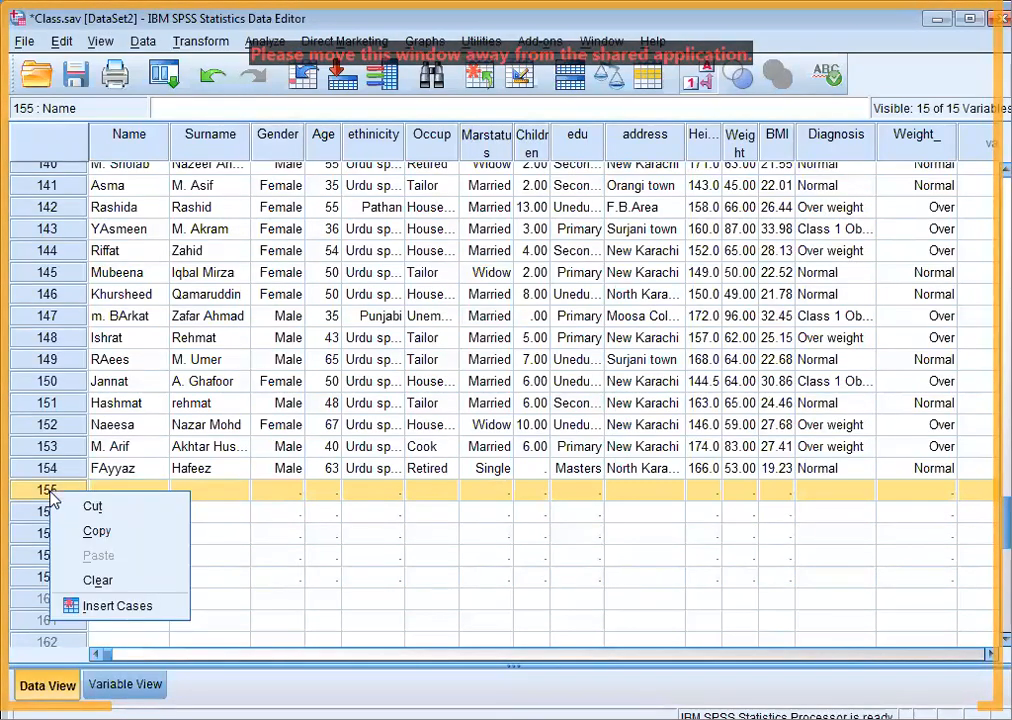
left_click(97, 581)
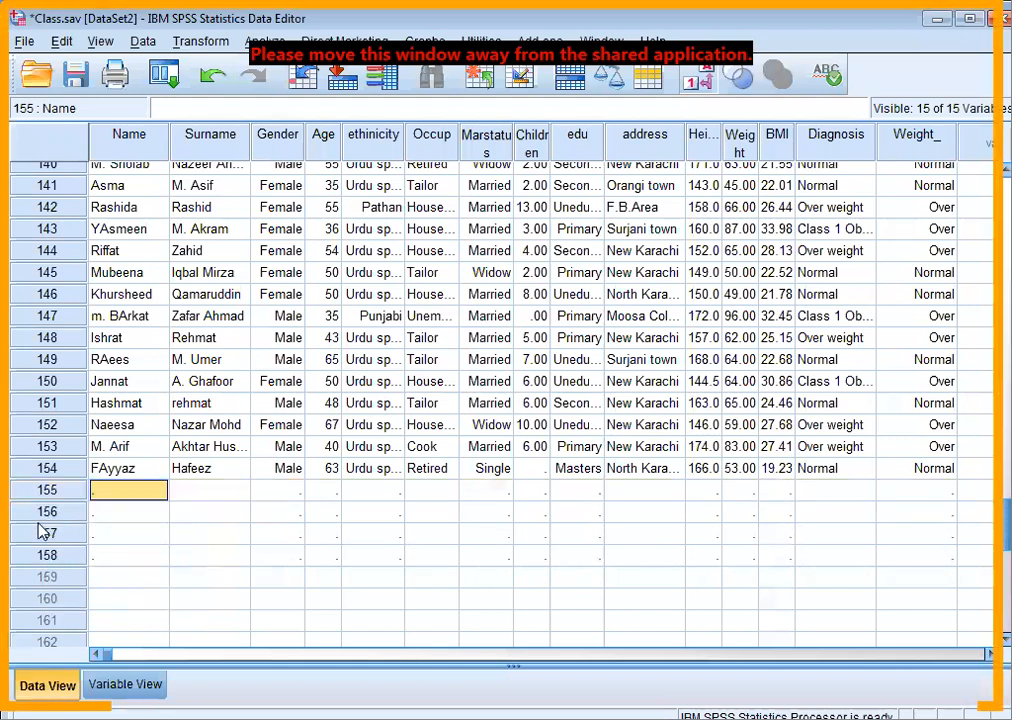
left_click(33, 491)
right_click(33, 495)
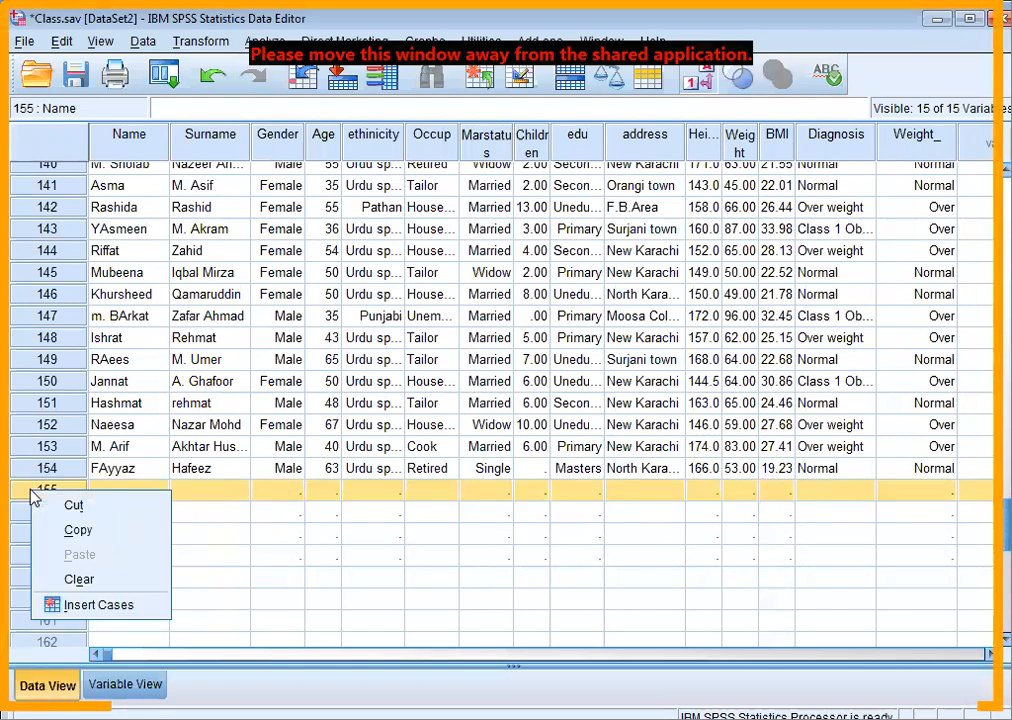
left_click(72, 580)
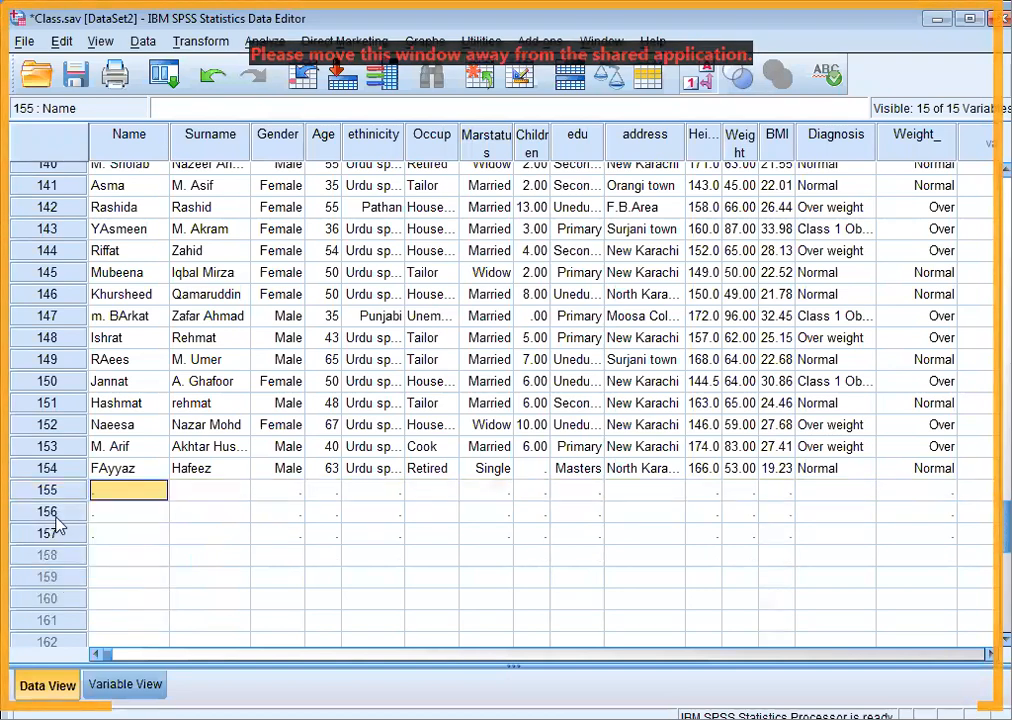
right_click(50, 495)
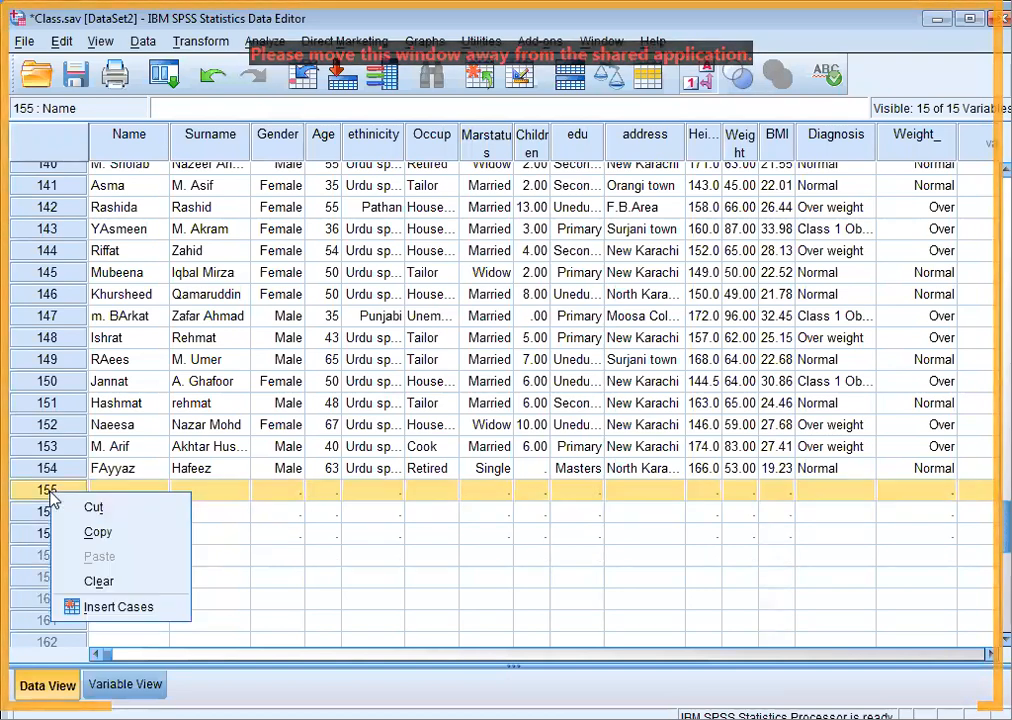
left_click(75, 580)
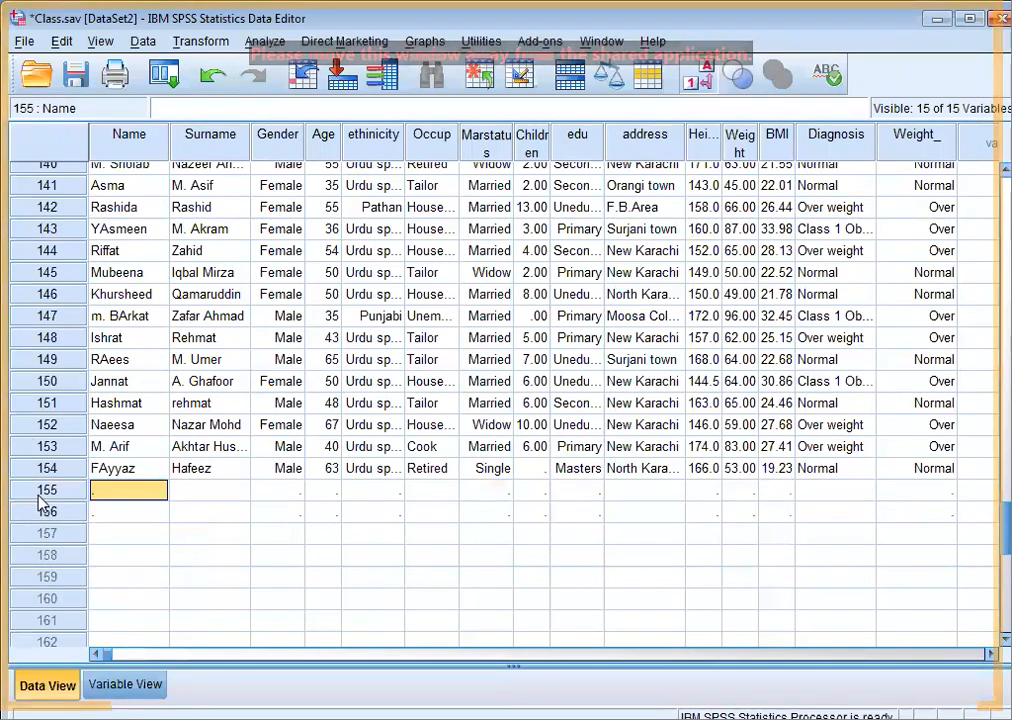
left_click(40, 494)
right_click(40, 495)
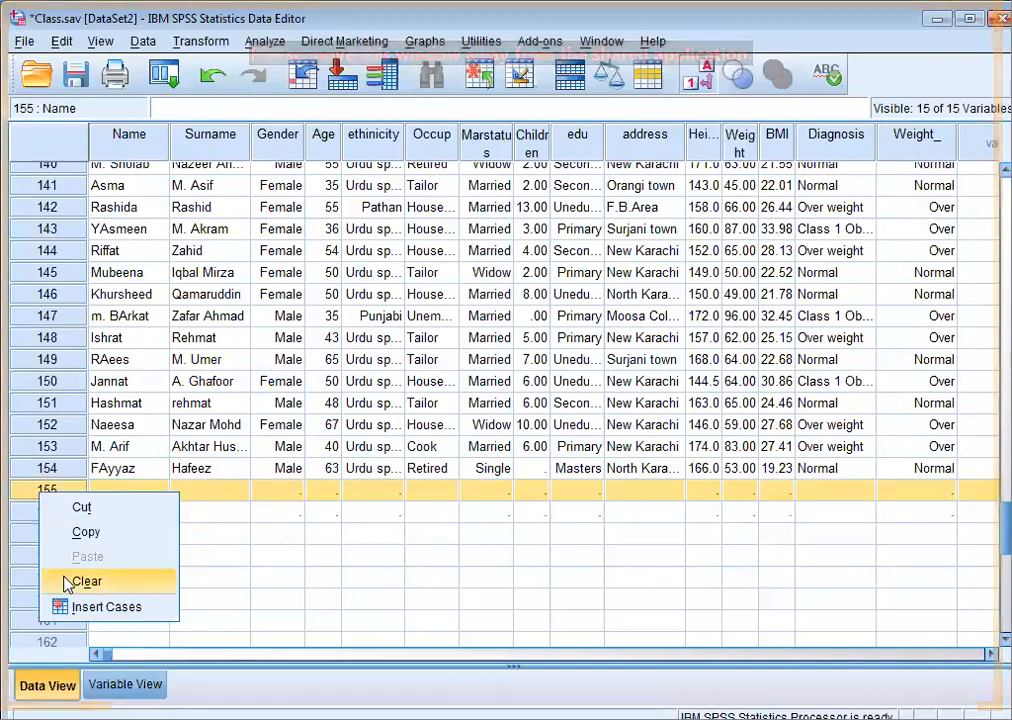
left_click(68, 582)
left_click(42, 493)
right_click(44, 496)
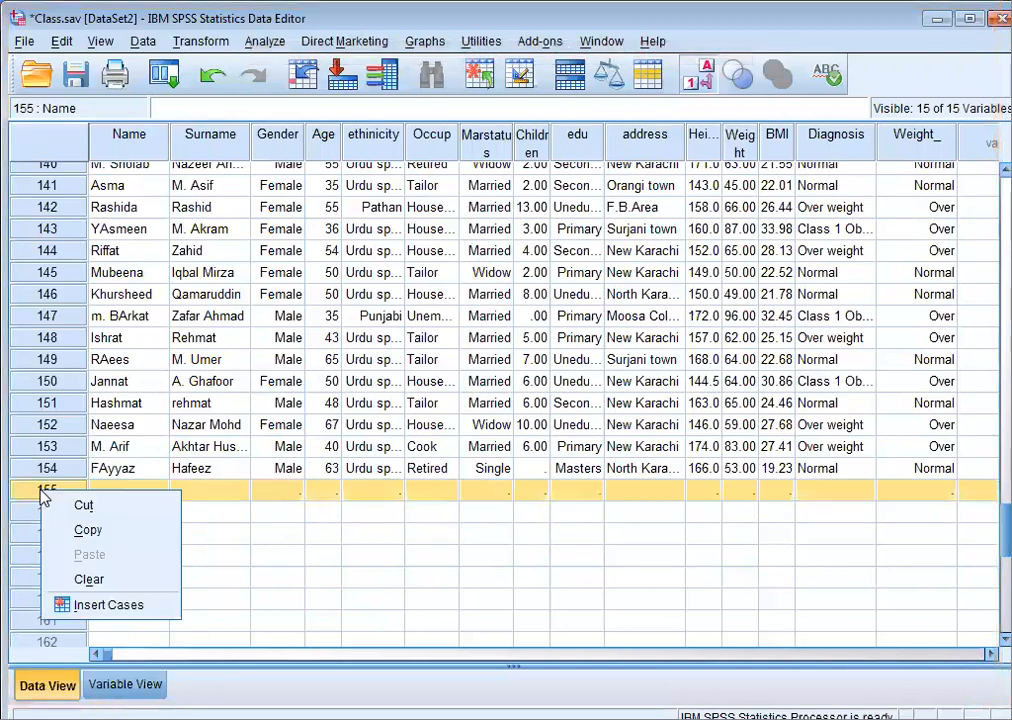
left_click(60, 578)
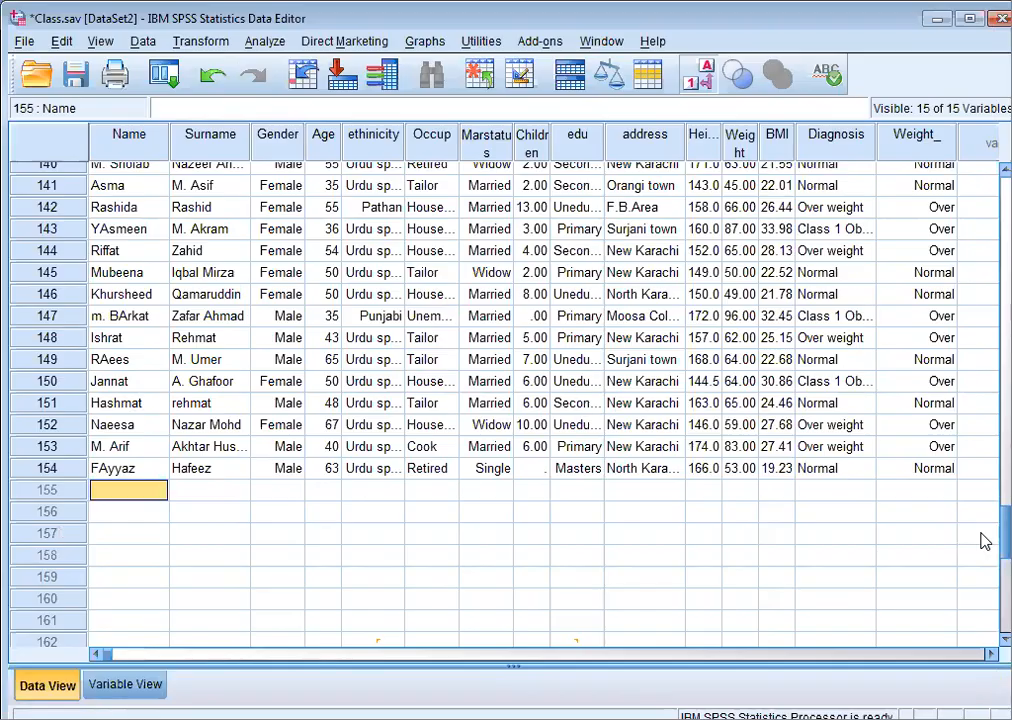
Split the file with the Compare groups option, with groups based on the Gender variable
left_click_drag(981, 538, 957, 198)
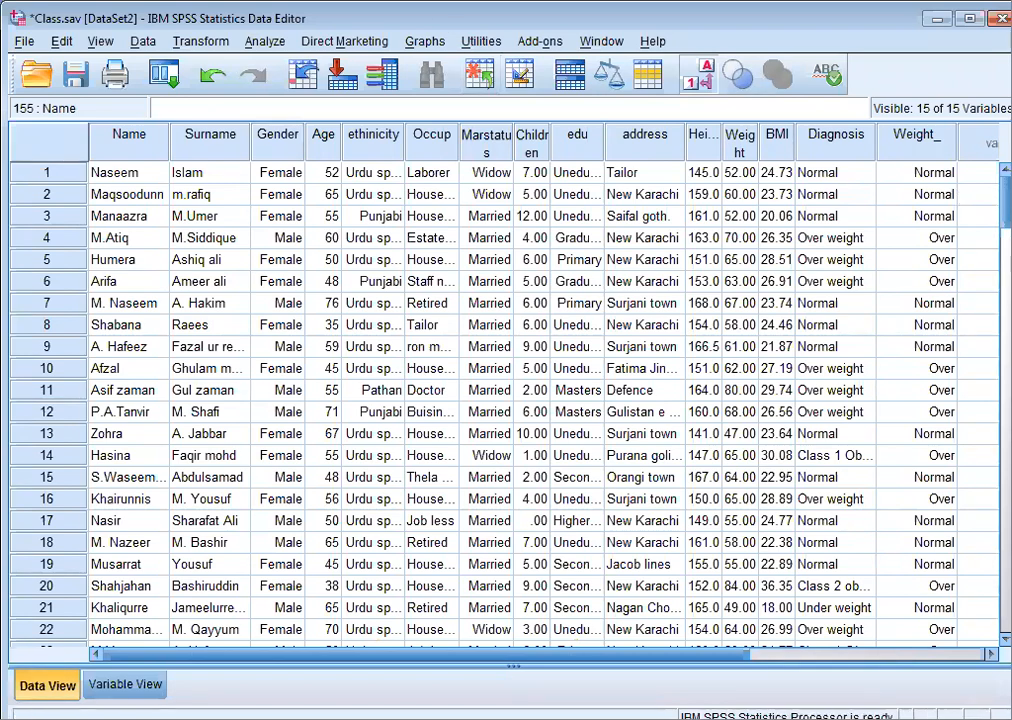
left_click(145, 44)
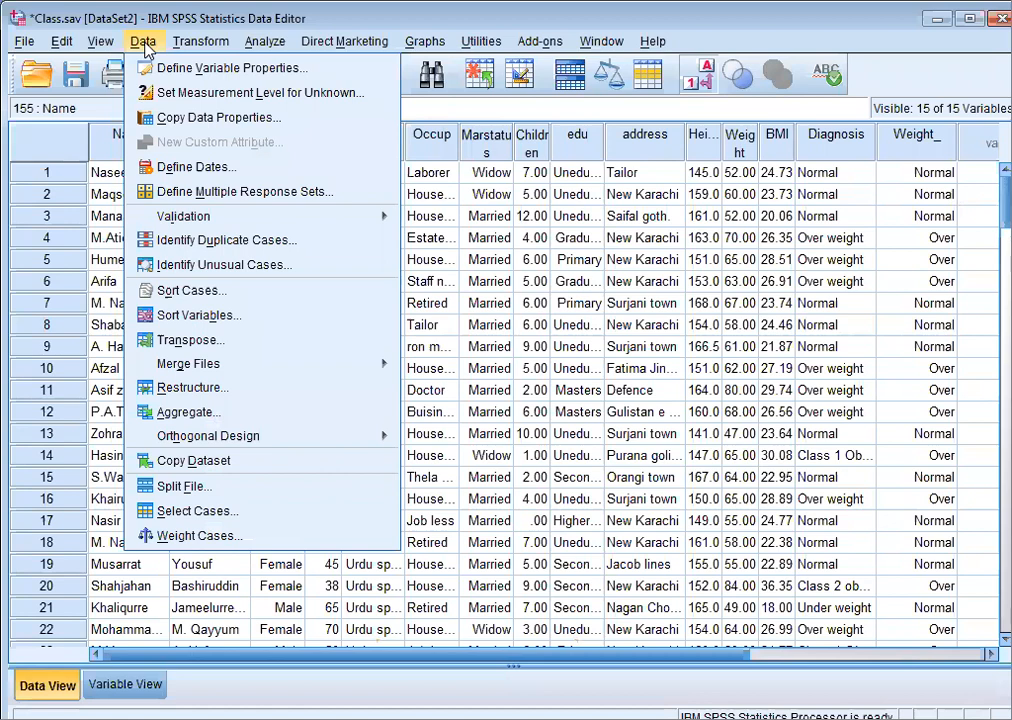
left_click(205, 490)
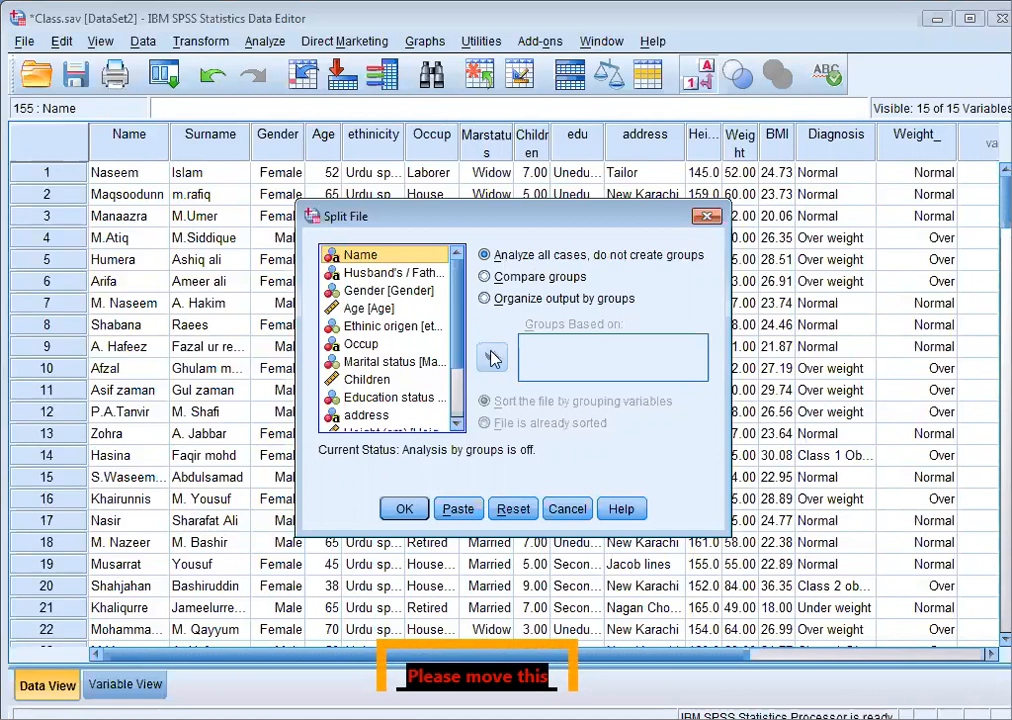
left_click(485, 278)
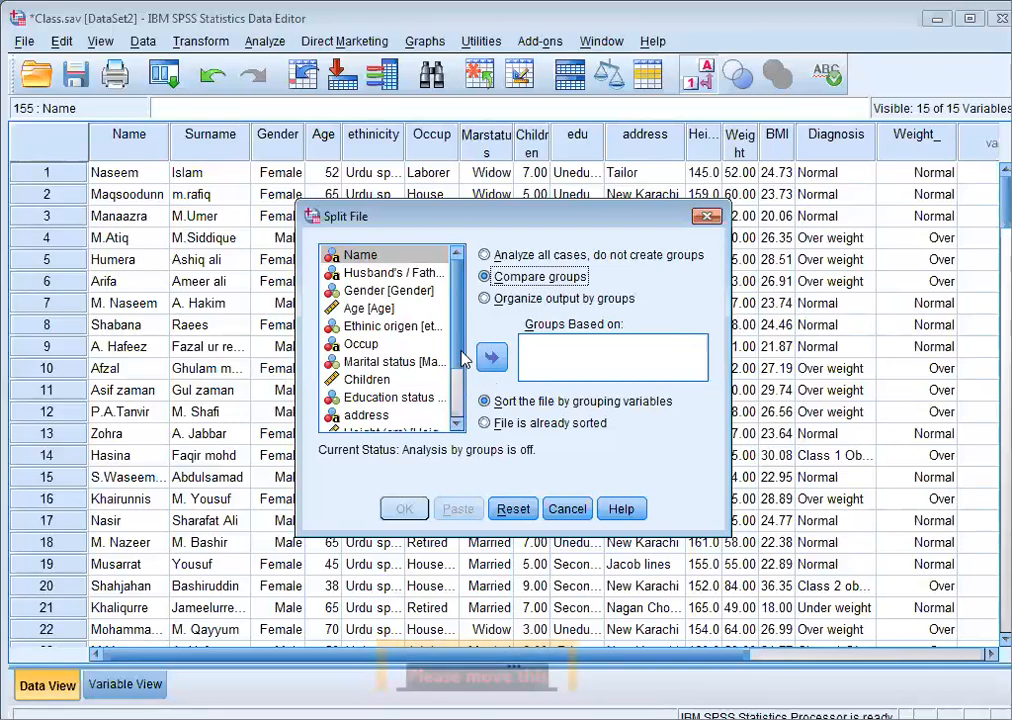
scroll(463, 386, "down", 2)
scroll(465, 400, "down", 2)
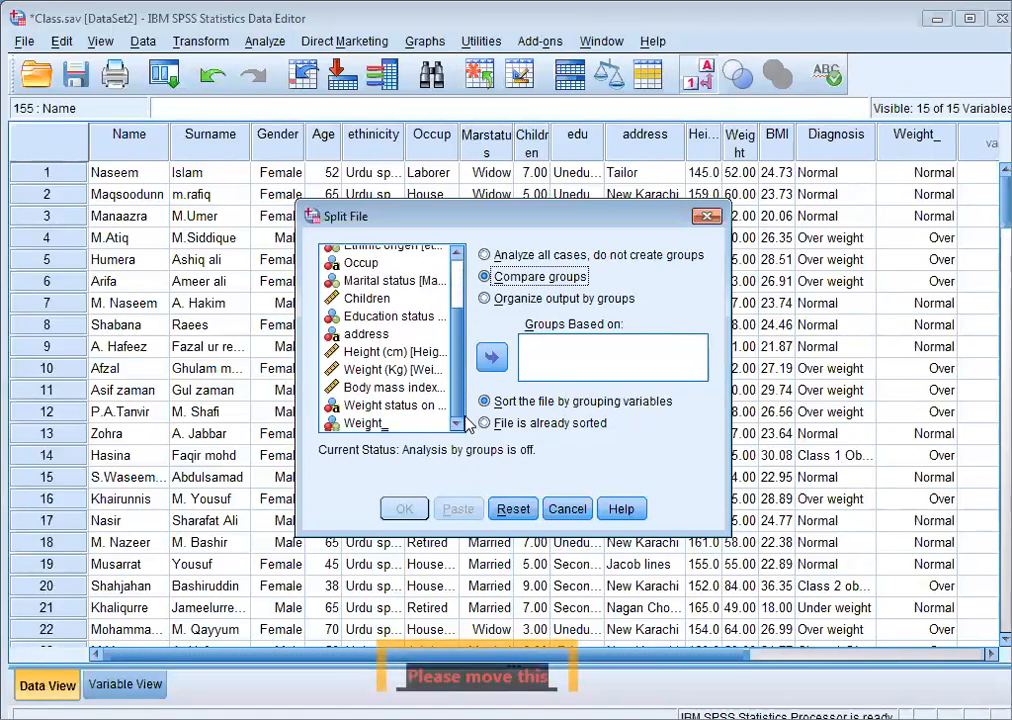
left_click_drag(465, 416, 453, 355)
left_click(390, 288)
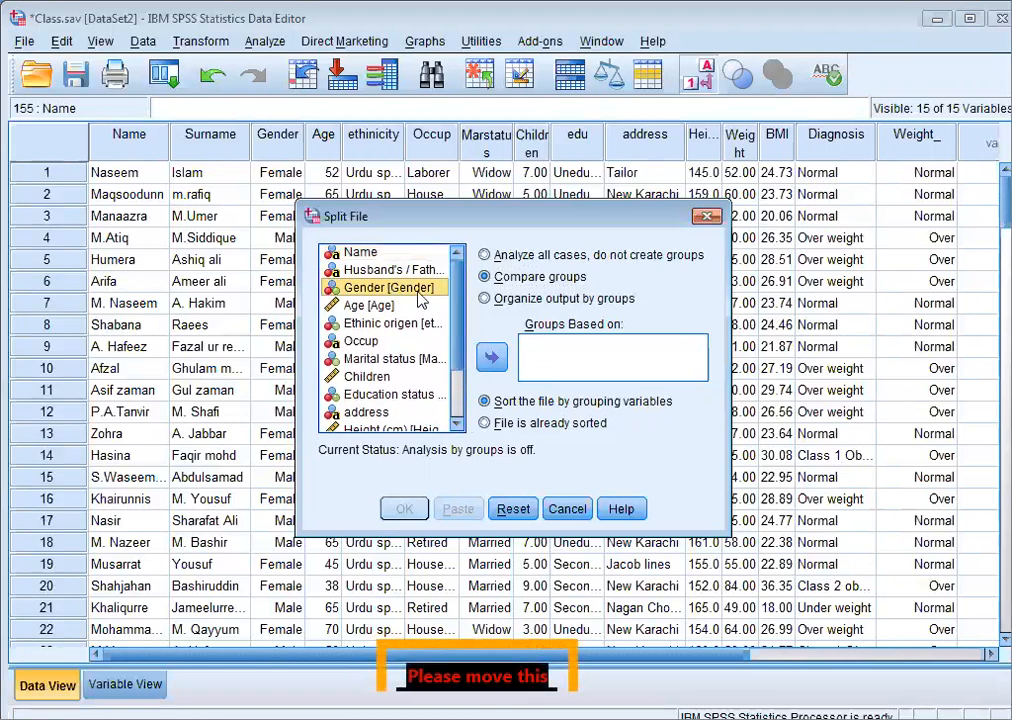
left_click(493, 358)
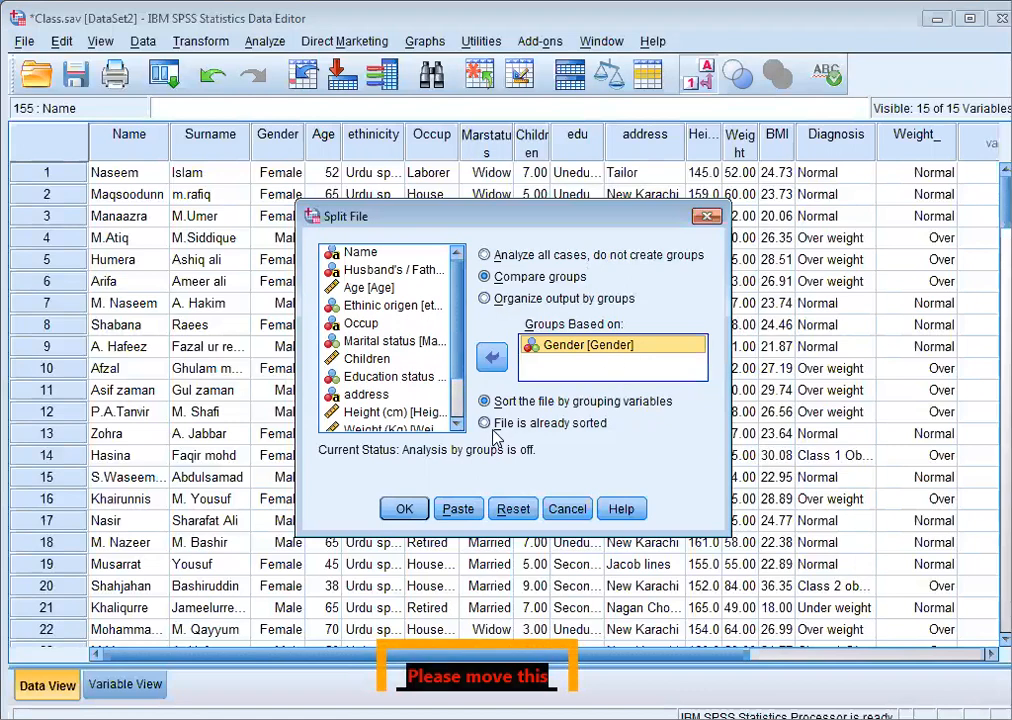
left_click(405, 512)
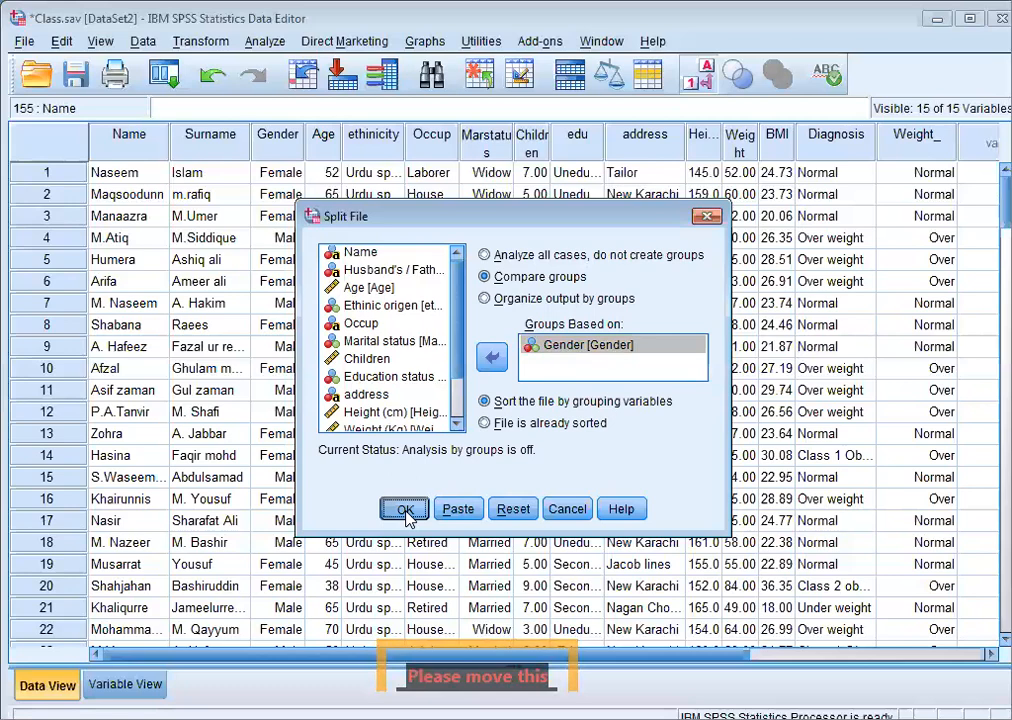
Apply the Compare groups split by Gender, with the file sorted by the grouping variable, and return to the dataset
left_click(404, 510)
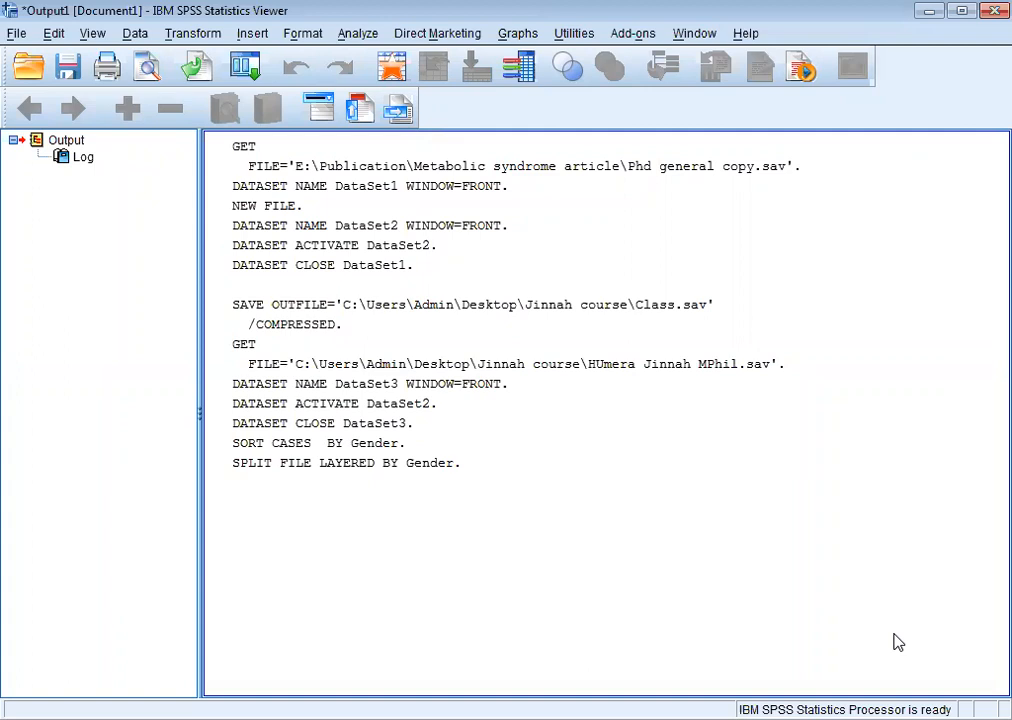
left_click(413, 190)
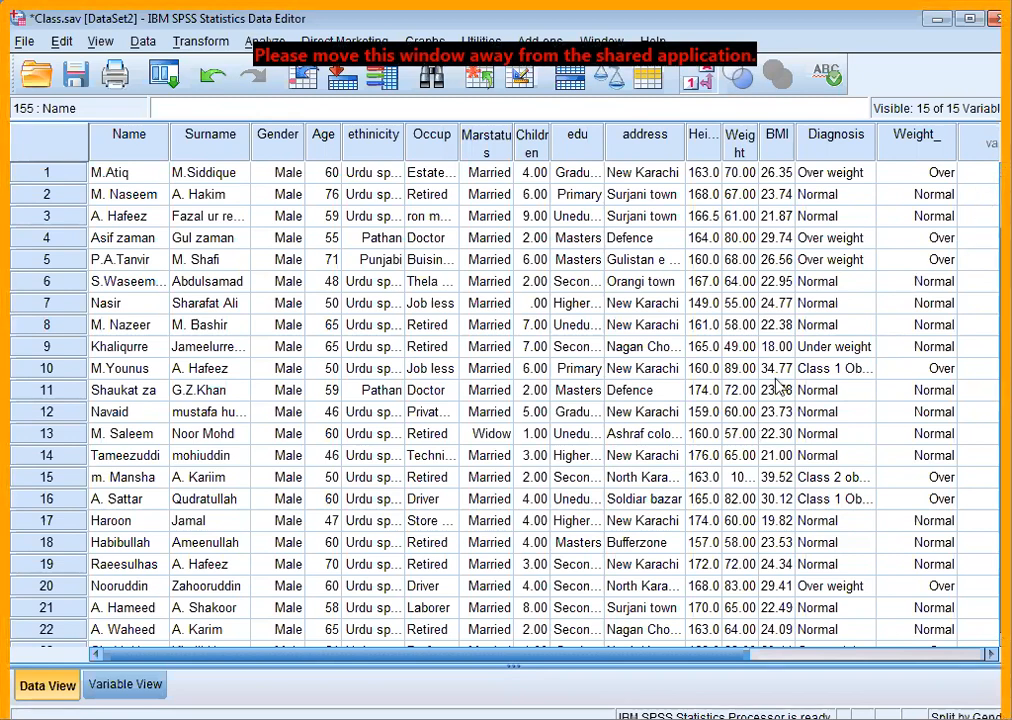
left_click(978, 325)
left_click(692, 310)
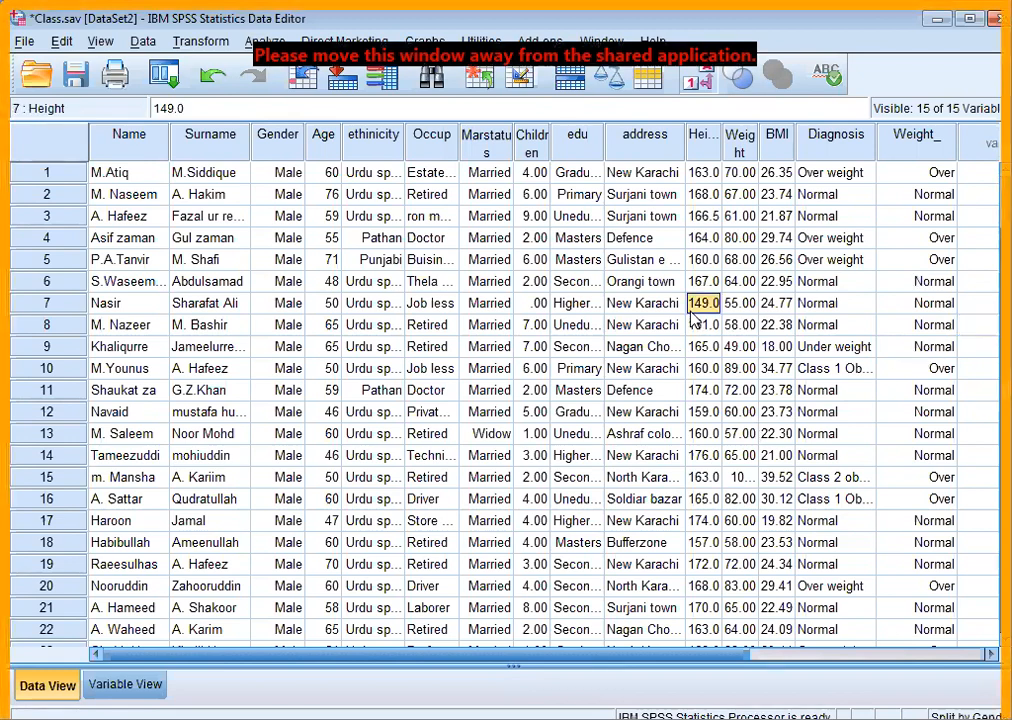
key("Down")
key("Down")
key("Down")
key("Down")
key("Down")
key("Down")
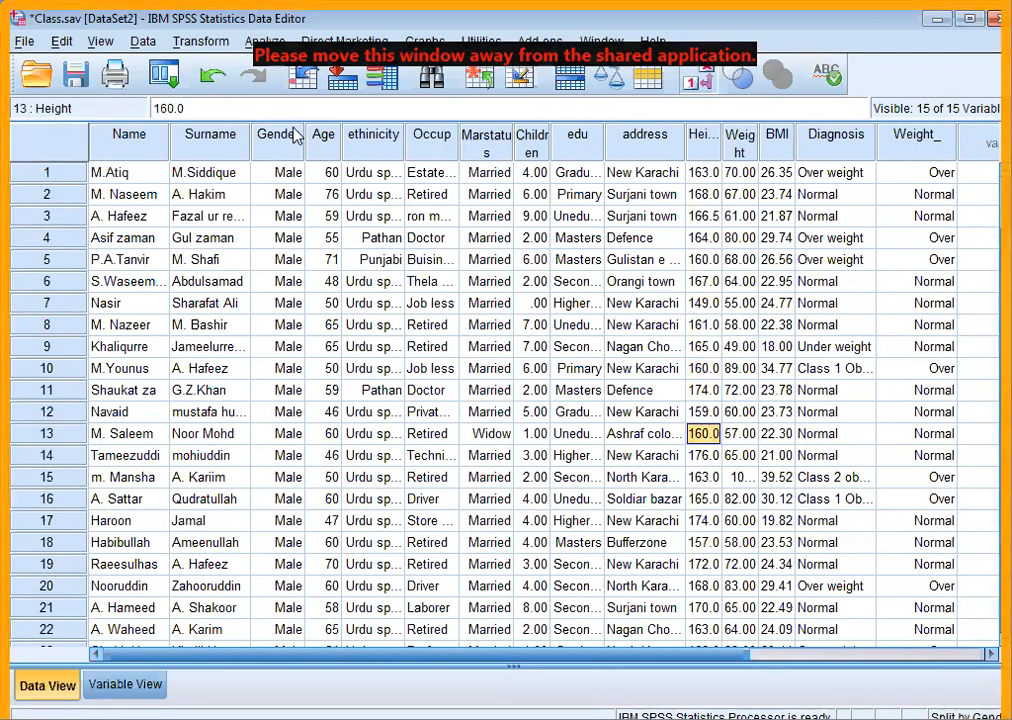
Examine the Gender column from the first case down past the last filled row to check how the cases are sorted
left_click(281, 170)
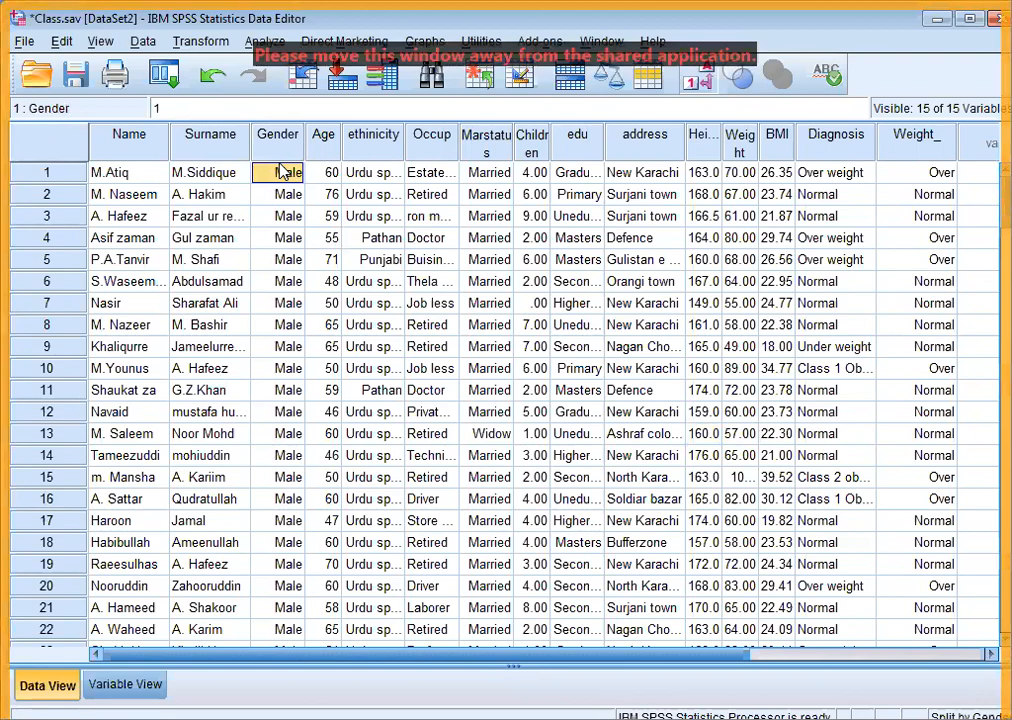
key("Down")
key("Down")
key("Down")
key("Down")
key("Down")
key("Down")
key("Down")
key("Down")
key("Down")
key("Down")
key("Down")
key("Down")
key("Down")
key("Down")
key("Down")
key("Down")
key("Down")
key("Down")
key("Down")
key("Down")
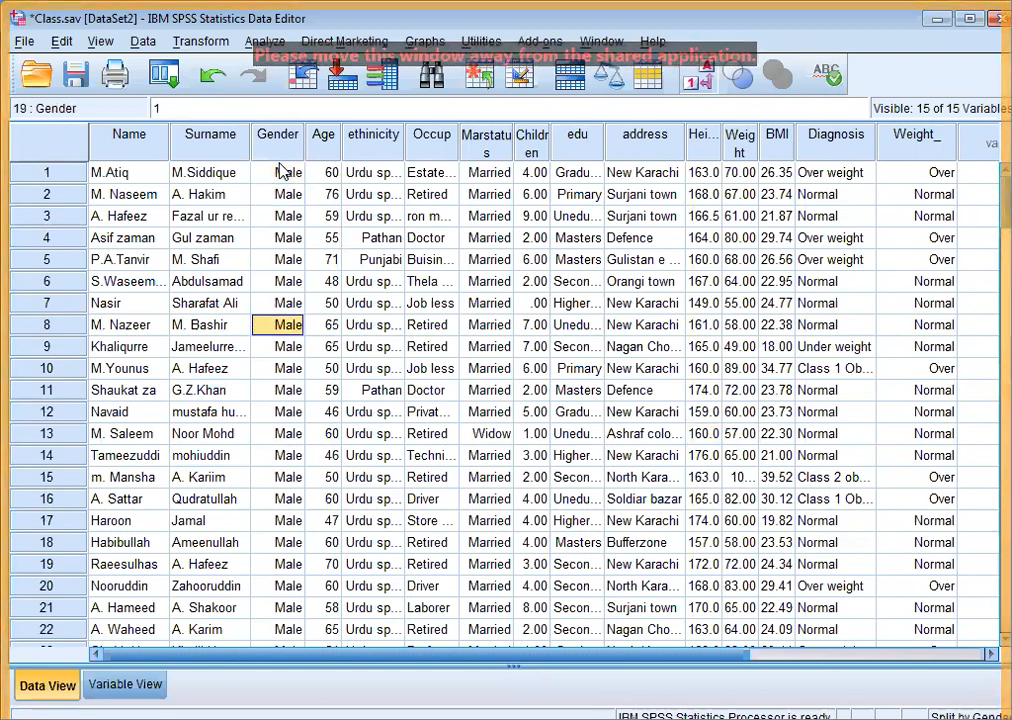
key("Down")
key("Down")
key("Down")
key("Down")
key("Down")
key("Down")
key("Down")
key("Down")
key("Down")
key("Down")
key("Down")
key("Down")
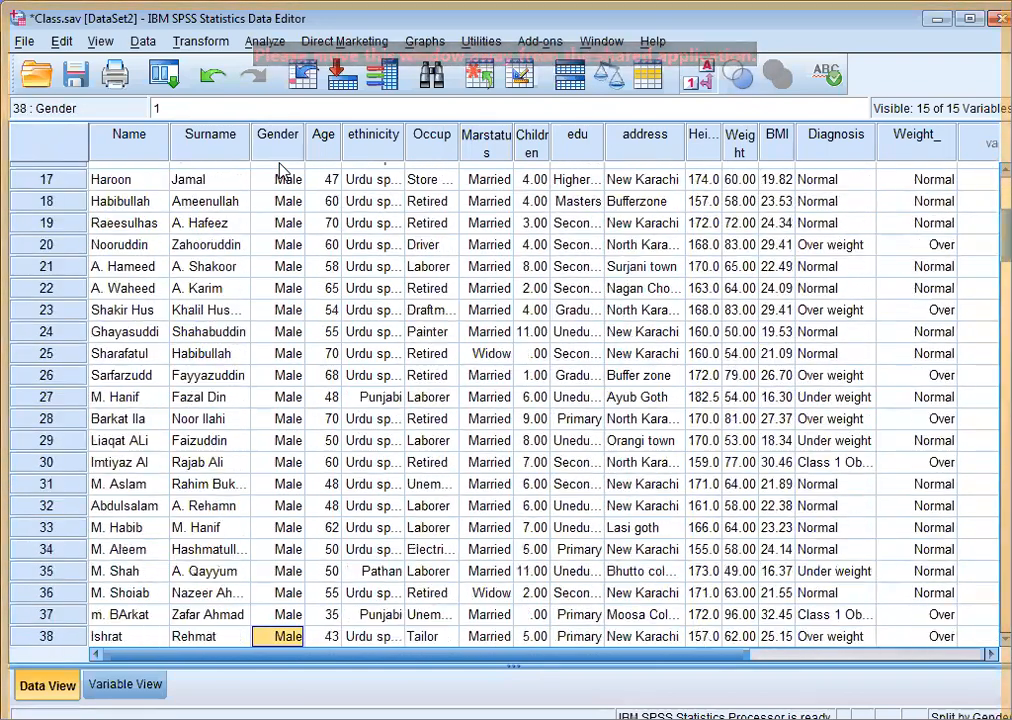
key("Down")
key("Down")
key("Down")
key("Down")
key("Down")
key("Down")
key("Down")
key("Down")
key("Down")
key("Down")
key("Down")
key("Down")
key("Down")
key("Down")
key("Down")
key("Down")
key("Down")
key("Down")
key("Down")
key("Down")
key("Down")
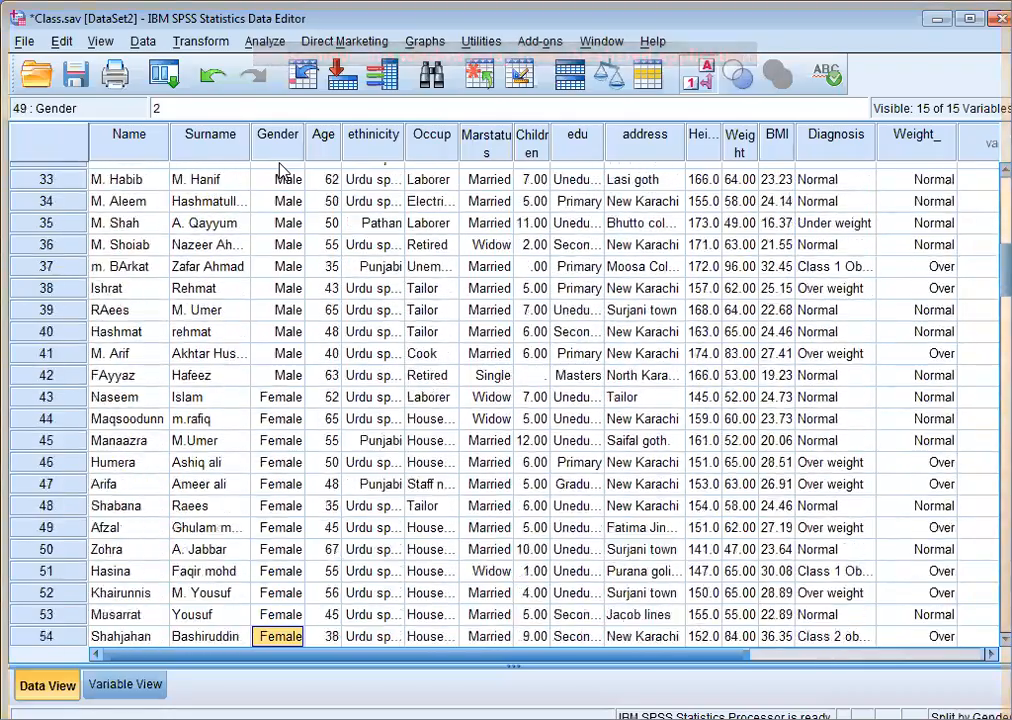
key("Down")
key("Down")
key("Down")
key("Down")
key("Down")
key("Down")
key("Down")
key("Down")
key("Down")
key("Down")
key("Down")
key("Down")
key("Down")
key("Down")
key("Down")
key("Down")
key("Down")
key("Down")
key("Down")
key("Down")
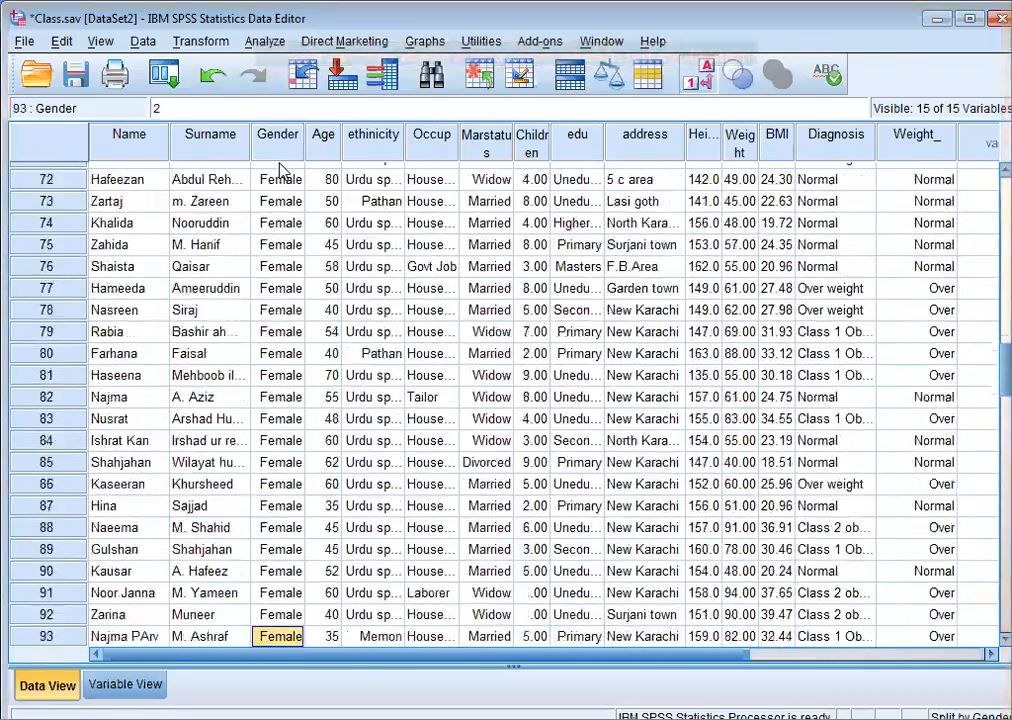
key("Down")
key("Down")
key("Down")
key("Down")
key("Down")
key("Down")
key("Down")
key("Down")
key("Down")
key("Down")
key("Down")
key("Down")
key("Down")
key("Down")
key("Down")
key("Down")
key("Down")
key("Down")
key("Down")
key("Down")
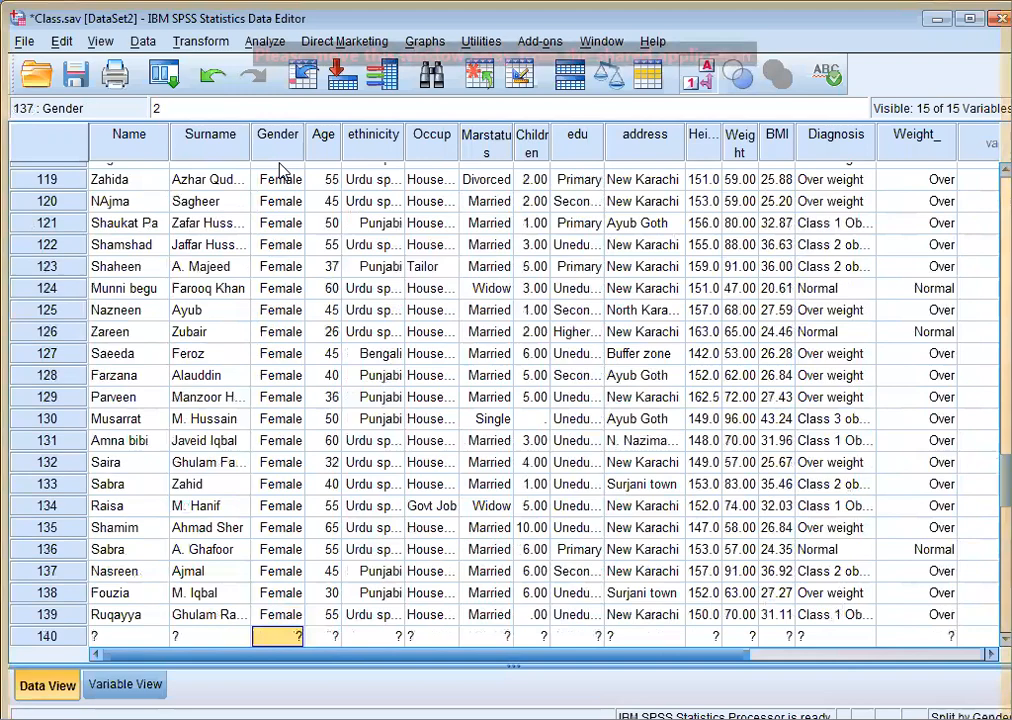
Examine the Gender column from below the last filled row back up to the first case to check the sort order
key("Up")
key("Up")
key("Up")
key("Up")
key("Up")
key("Up")
key("Up")
key("Up")
key("Up")
key("Up")
key("Up")
key("Up")
key("Up")
key("Up")
key("Up")
key("Up")
key("Up")
key("Up")
key("Up")
key("Up")
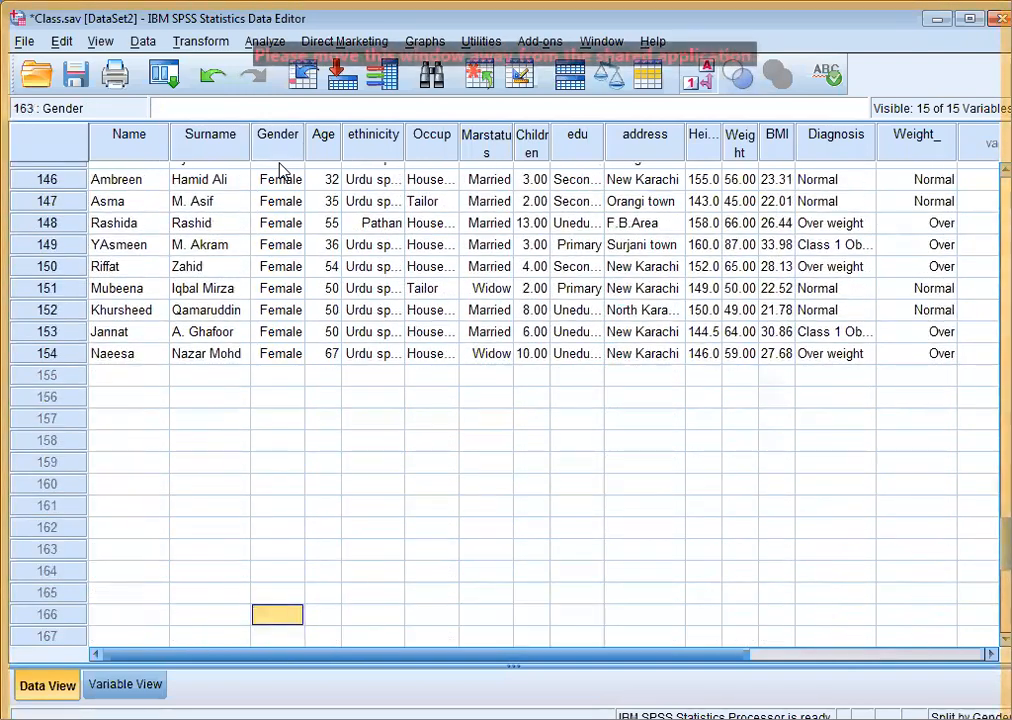
key("Up")
key("Up")
key("Up")
key("Up")
key("Up")
key("Up")
key("Up")
key("Up")
key("Up")
key("Up")
key("Up")
key("Up")
key("Up")
key("Up")
key("Up")
key("Up")
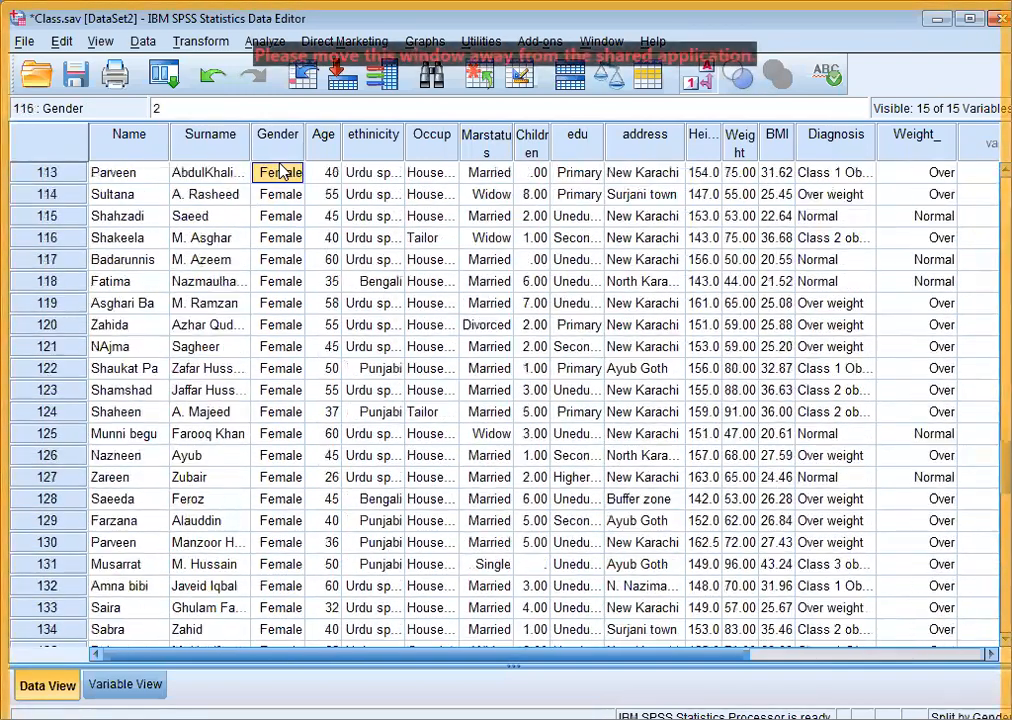
key("Up")
key("Up")
key("Up")
key("Up")
key("Up")
key("Up")
key("Up")
key("Up")
key("Up")
key("Up")
key("Up")
key("Up")
key("Up")
key("Up")
key("Up")
key("Up")
key("Up")
key("Up")
key("Up")
key("Up")
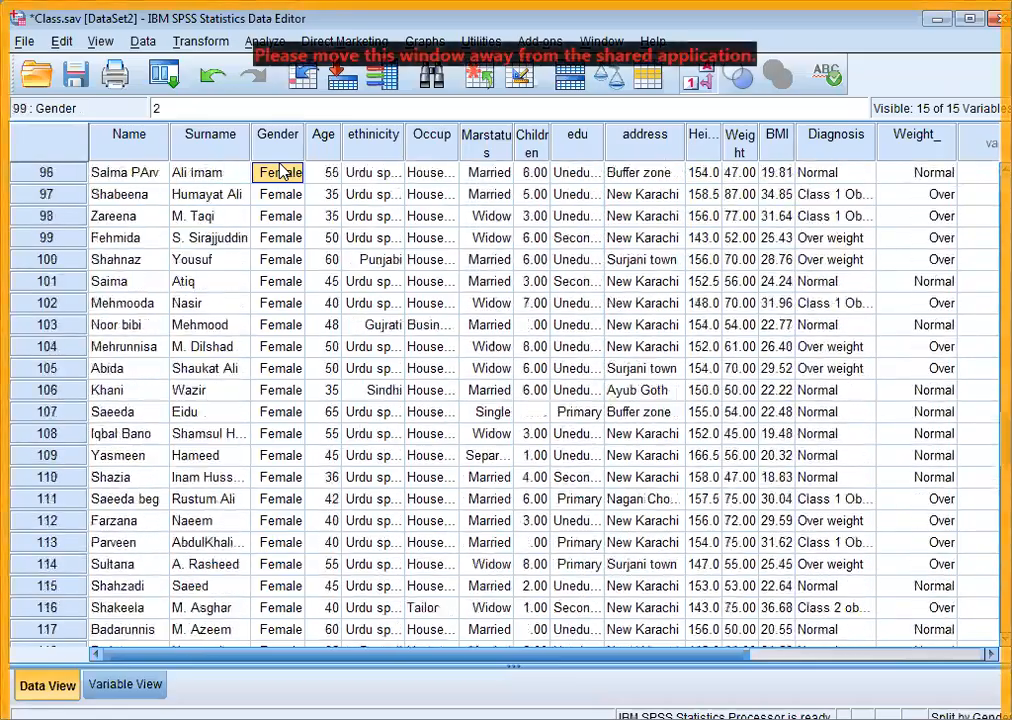
key("Up")
key("Up")
key("Up")
key("Up")
key("Up")
key("Up")
key("Up")
key("Up")
key("Up")
key("Up")
key("Up")
key("Up")
key("Up")
key("Up")
key("Up")
key("Up")
key("Up")
key("Up")
key("Up")
key("Up")
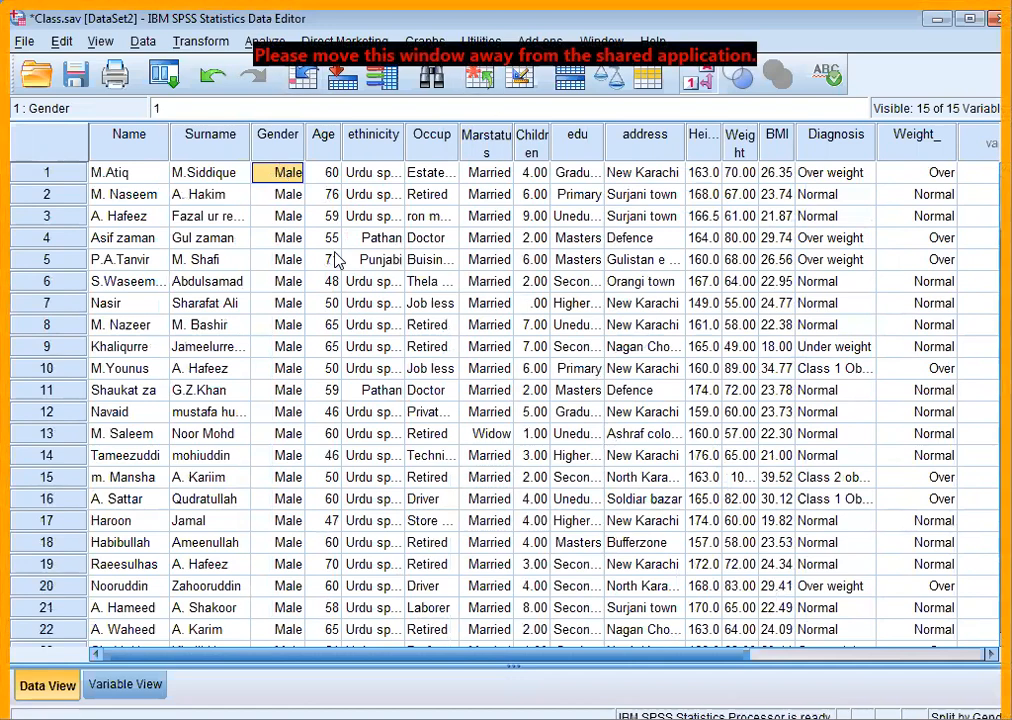
Set up a Descriptives analysis with Age, Height (cm) and Weight (Kg) as the variables
left_click(255, 42)
mouse_move(289, 100)
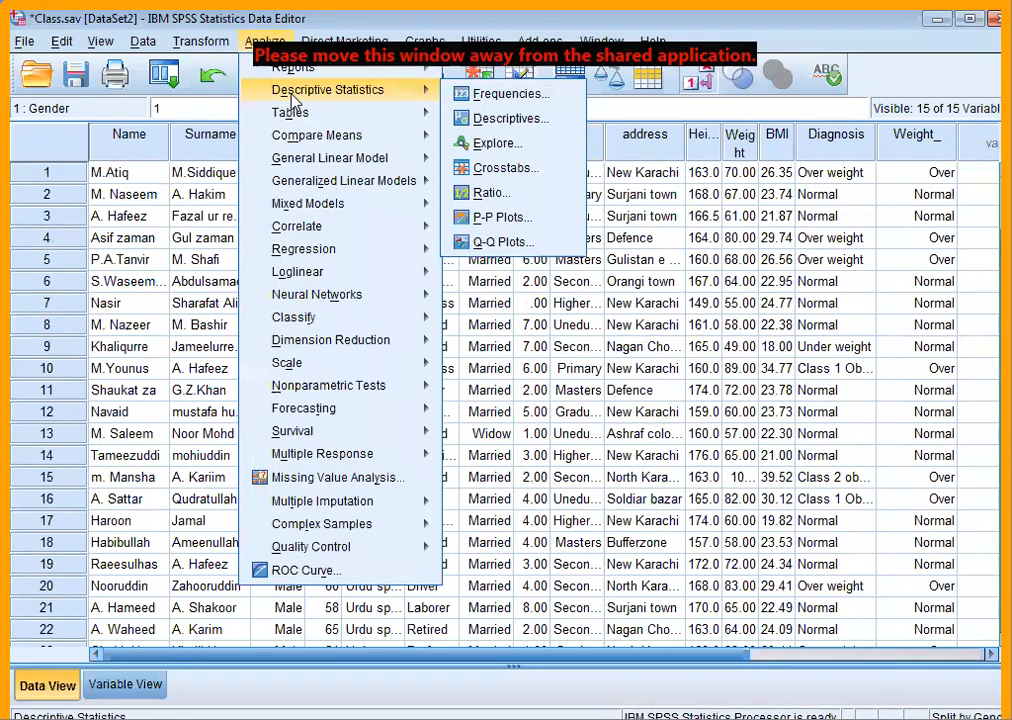
left_click(480, 125)
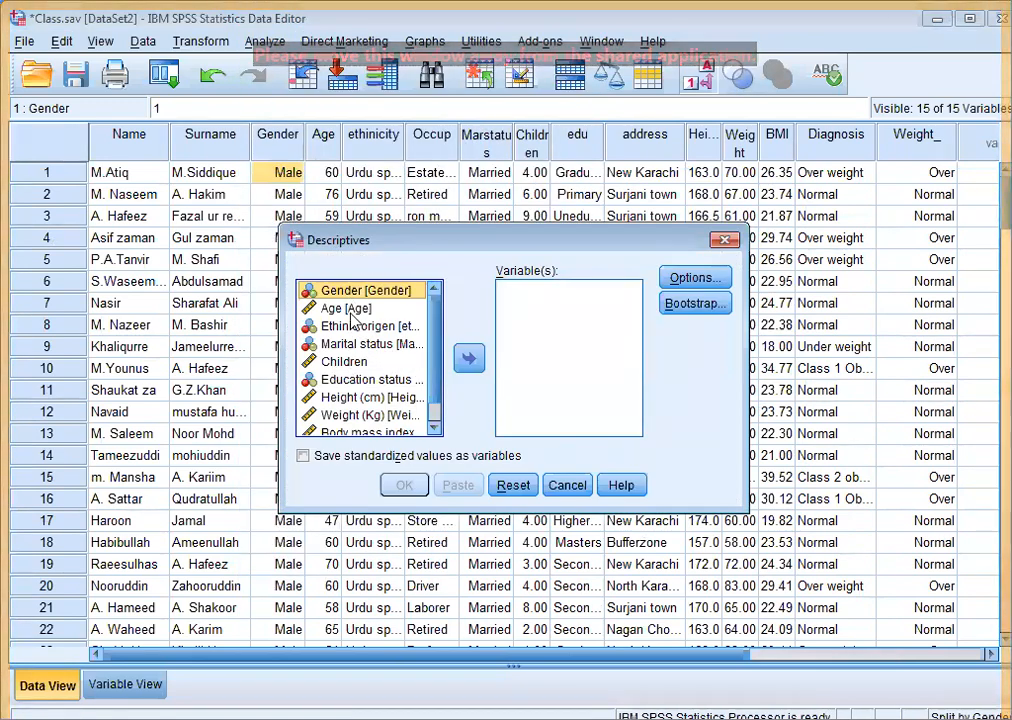
left_click(348, 309)
left_click(466, 358)
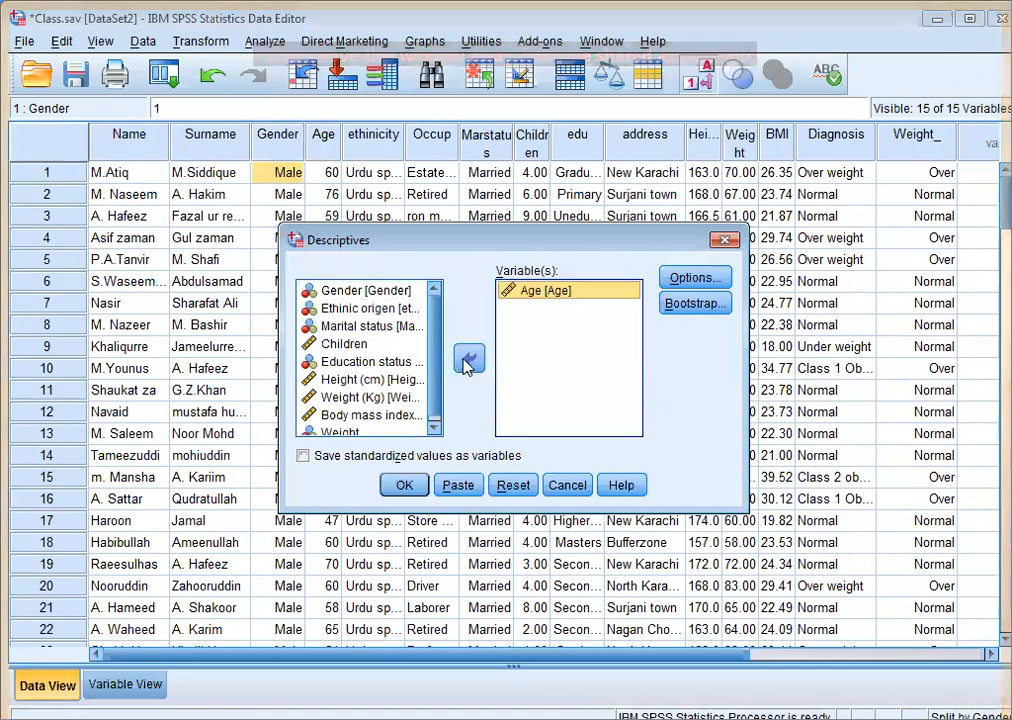
left_click(361, 379)
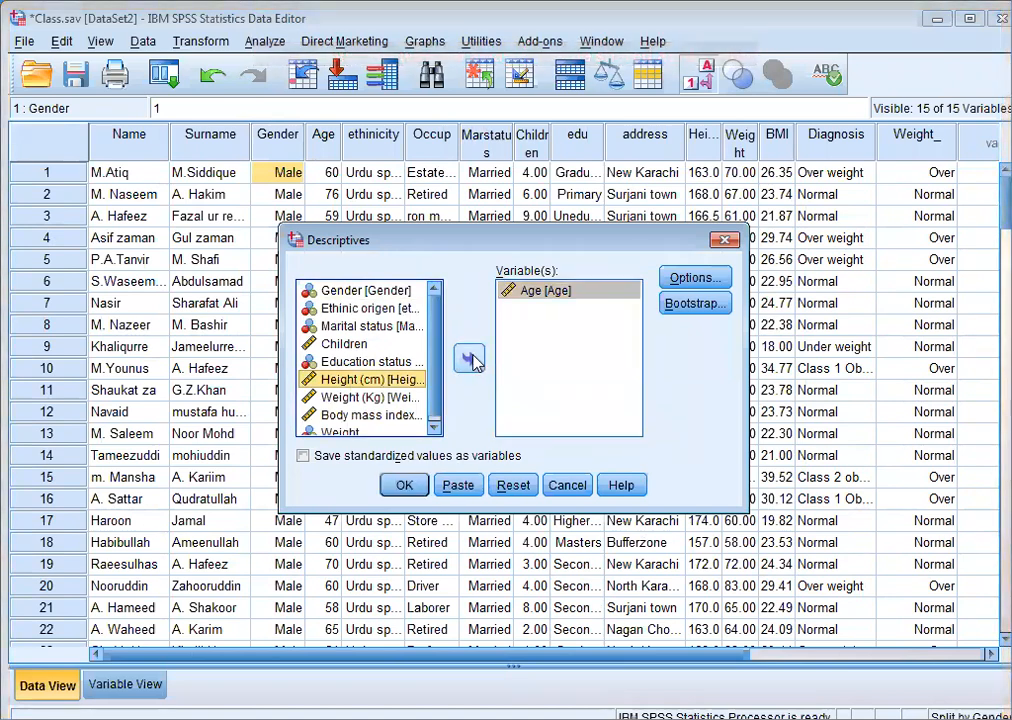
left_click(470, 358)
left_click(385, 386)
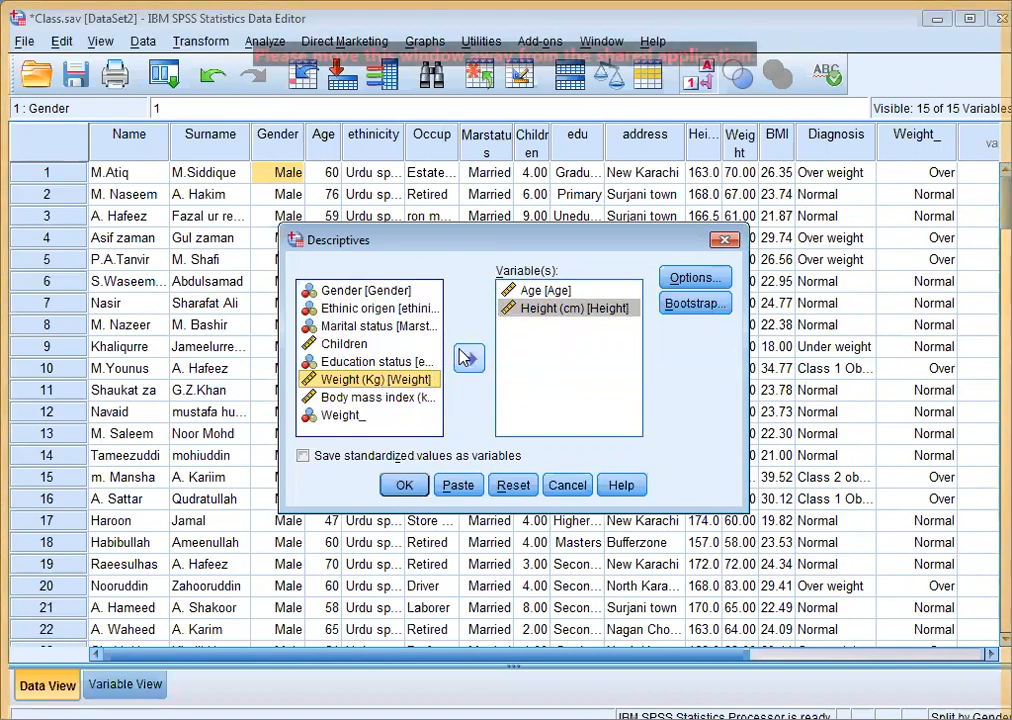
left_click(470, 358)
left_click(340, 398)
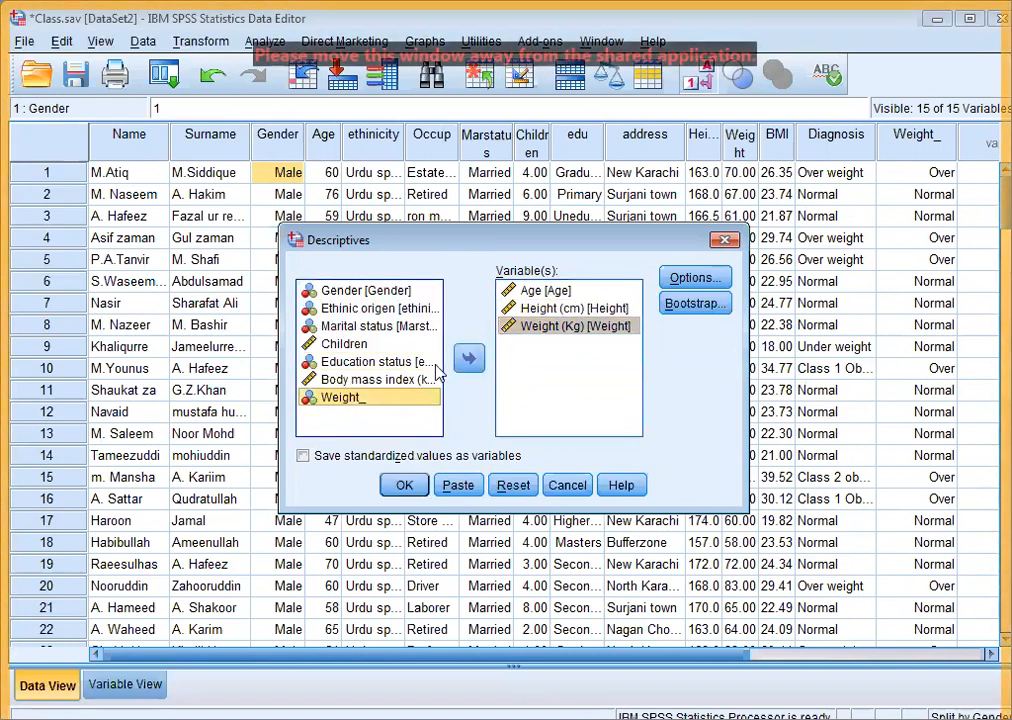
left_click(470, 358)
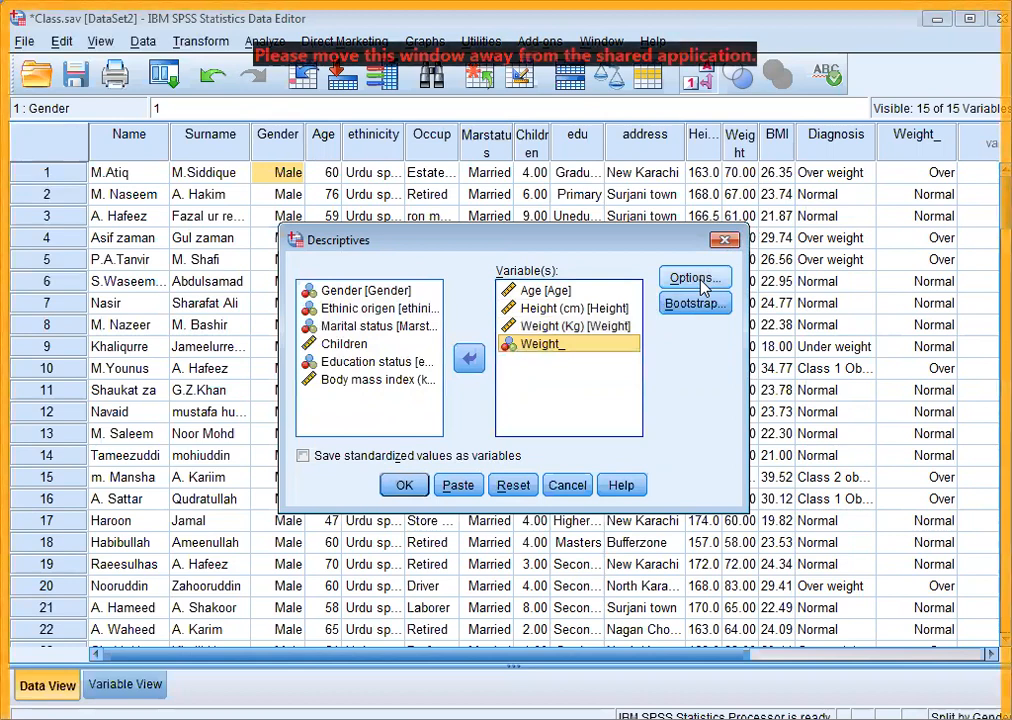
left_click(700, 280)
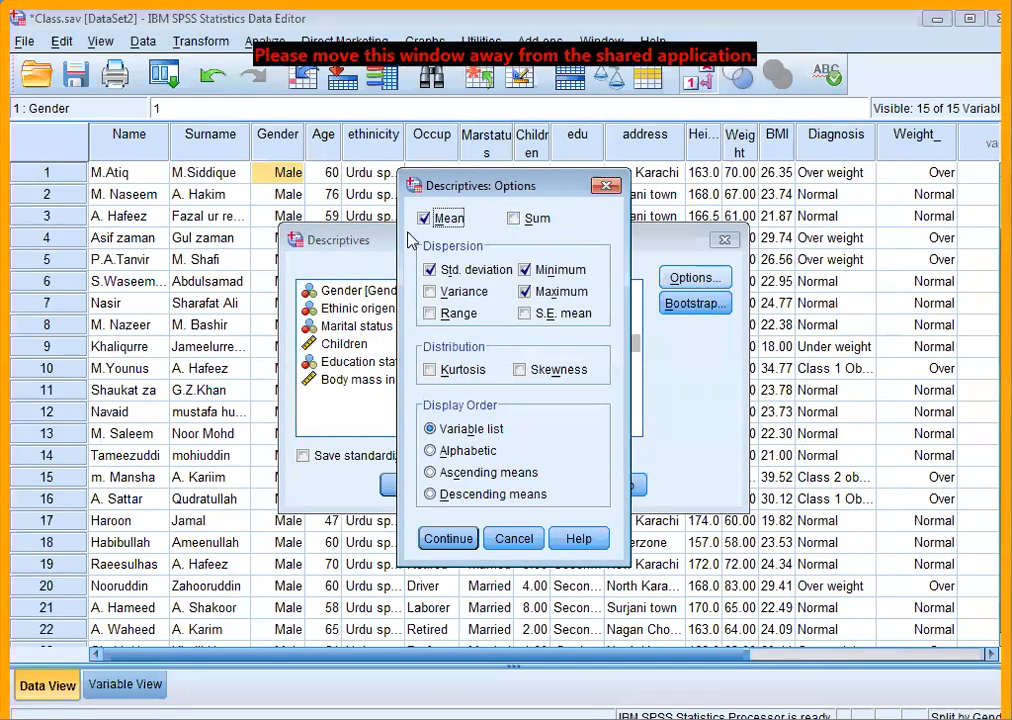
left_click(605, 187)
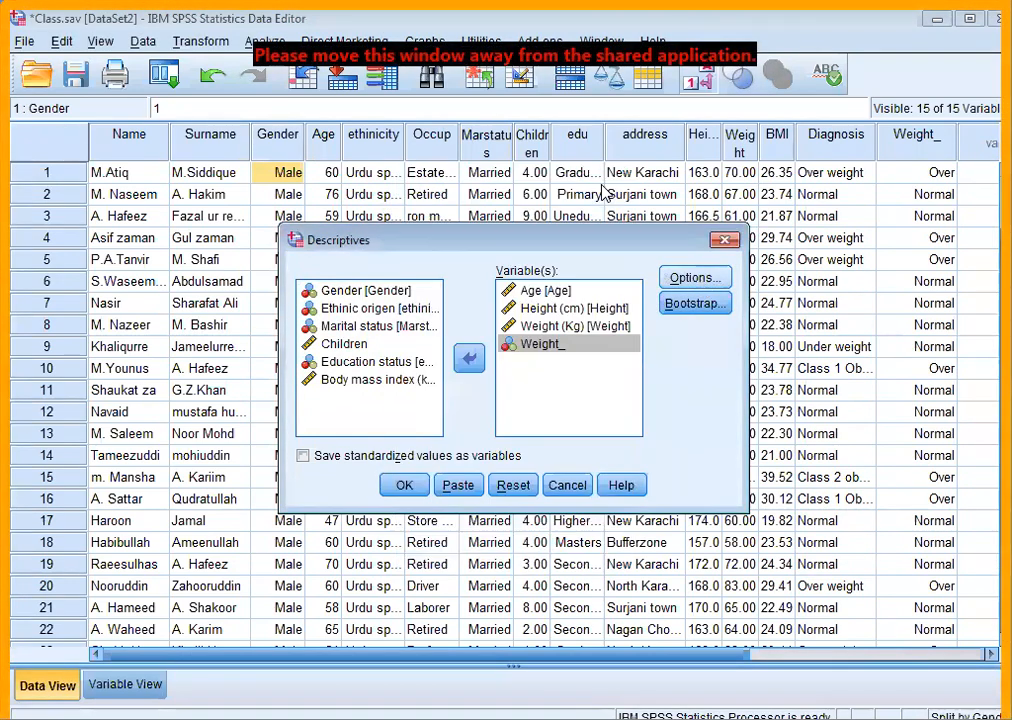
left_click(470, 359)
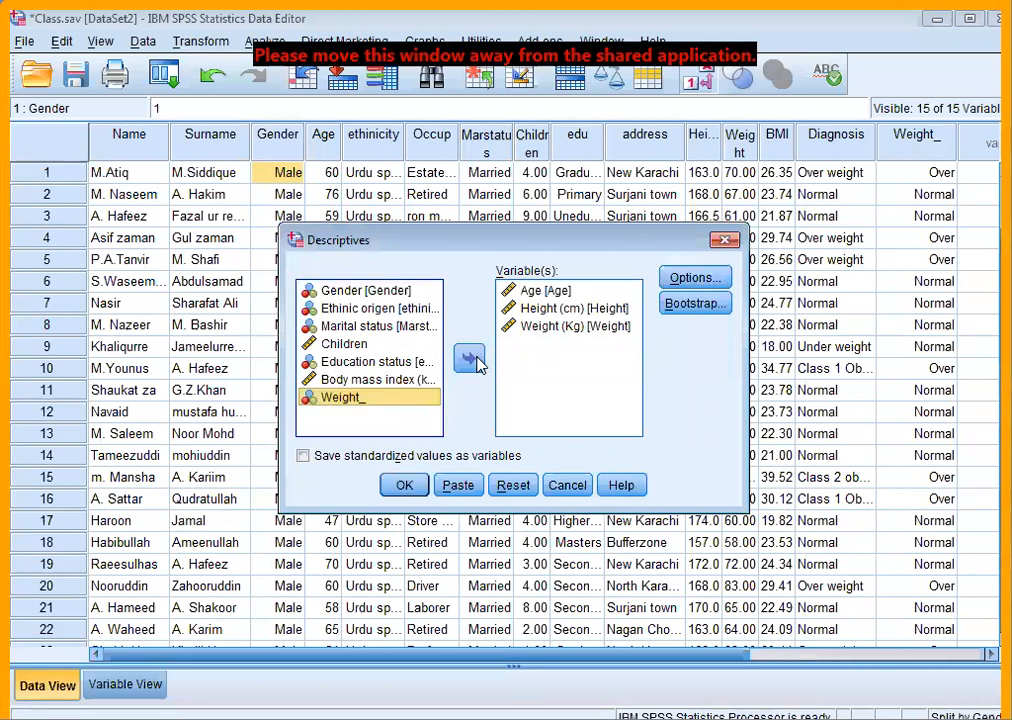
Add Range to the requested statistics and run the Descriptives analysis on the gender-split file
left_click(688, 280)
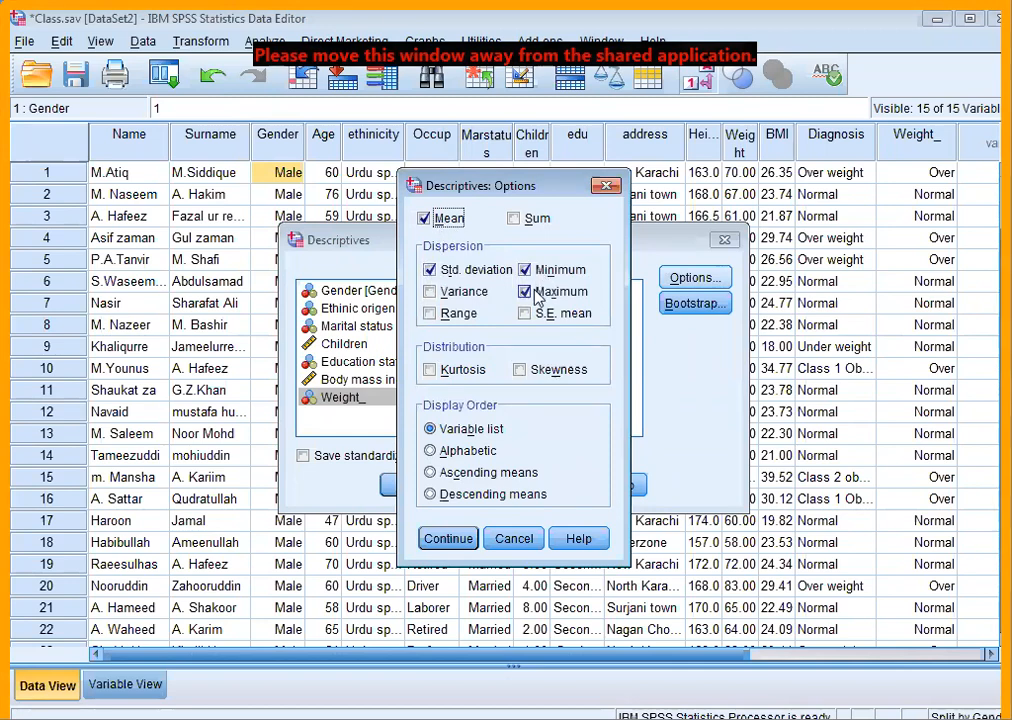
left_click(430, 314)
left_click(434, 538)
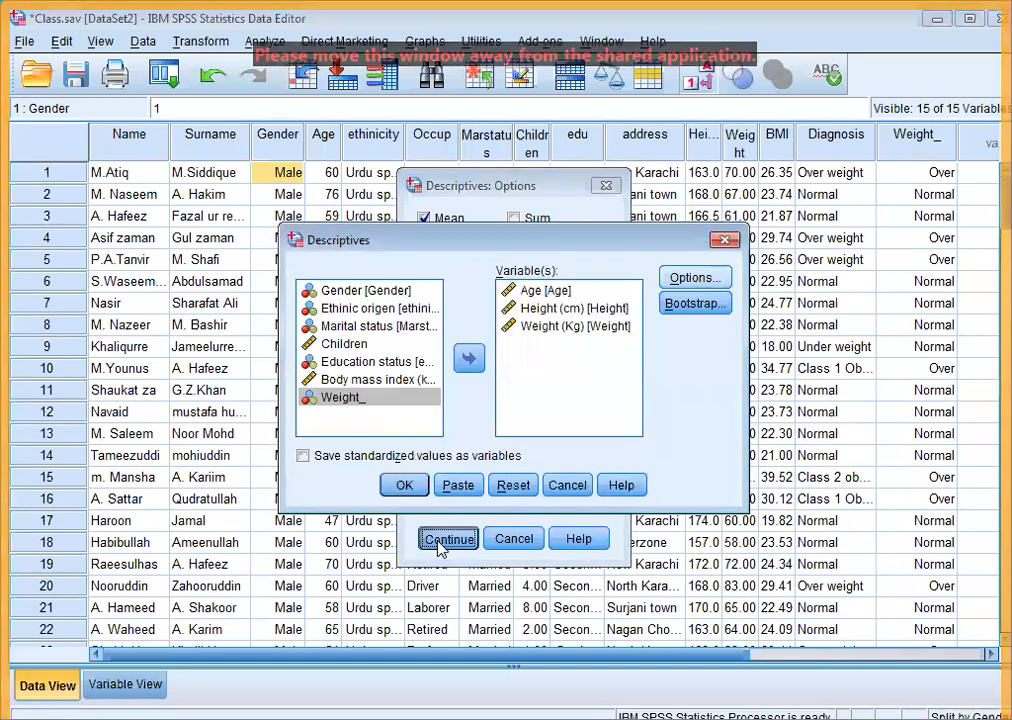
left_click(392, 486)
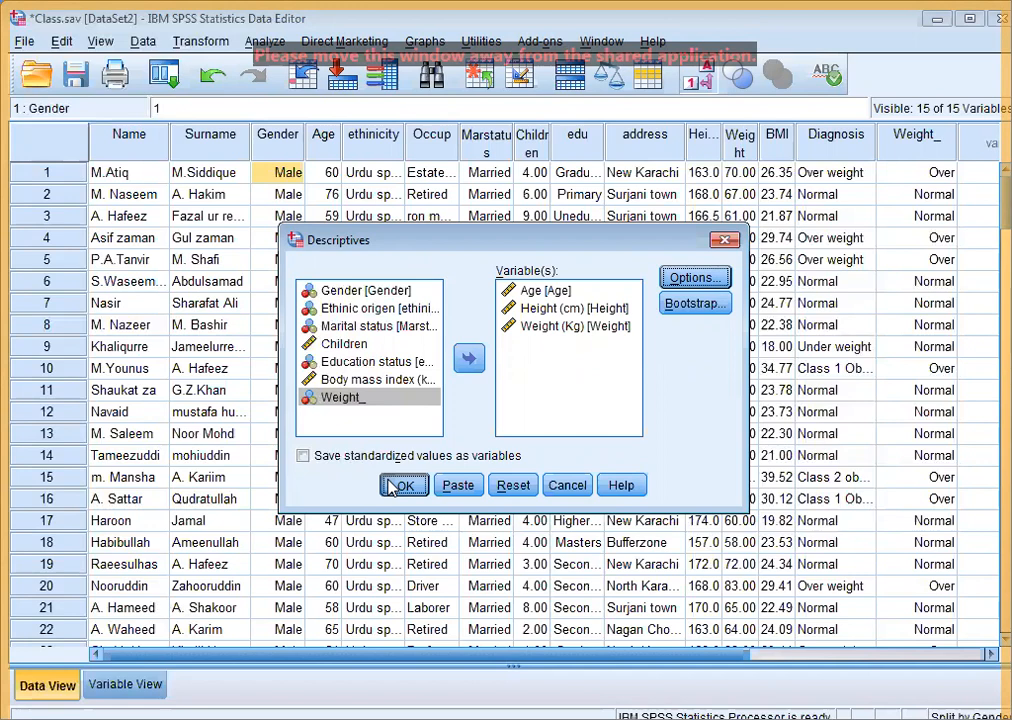
left_click(400, 486)
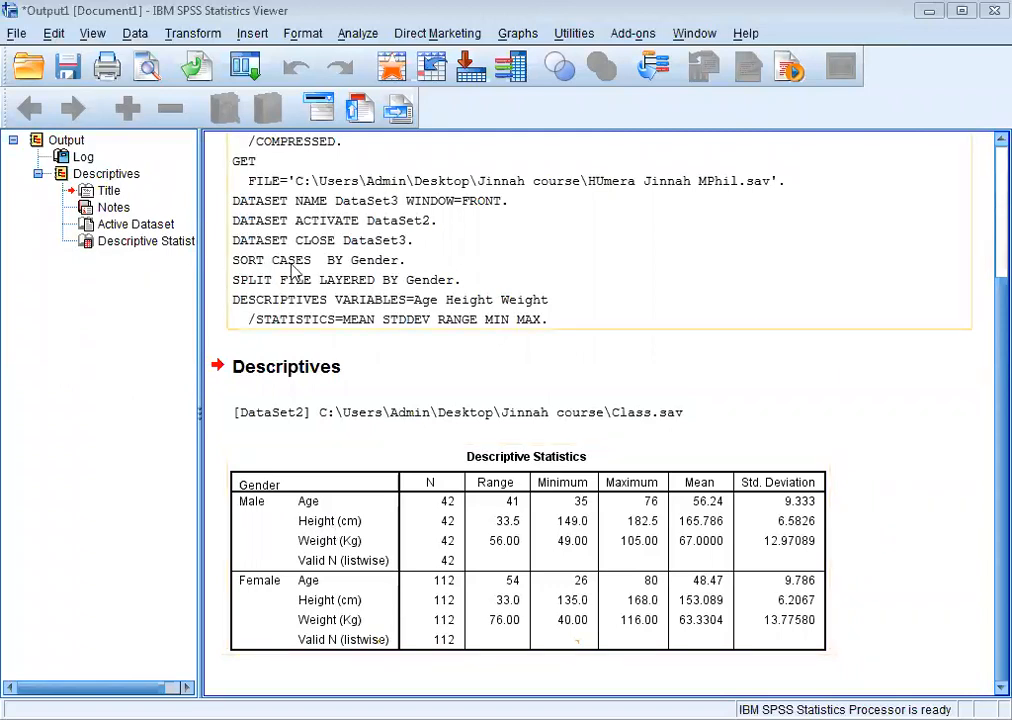
Turn off the file split by removing Gender from the grouping and choosing to analyze all cases without creating groups
left_click(135, 36)
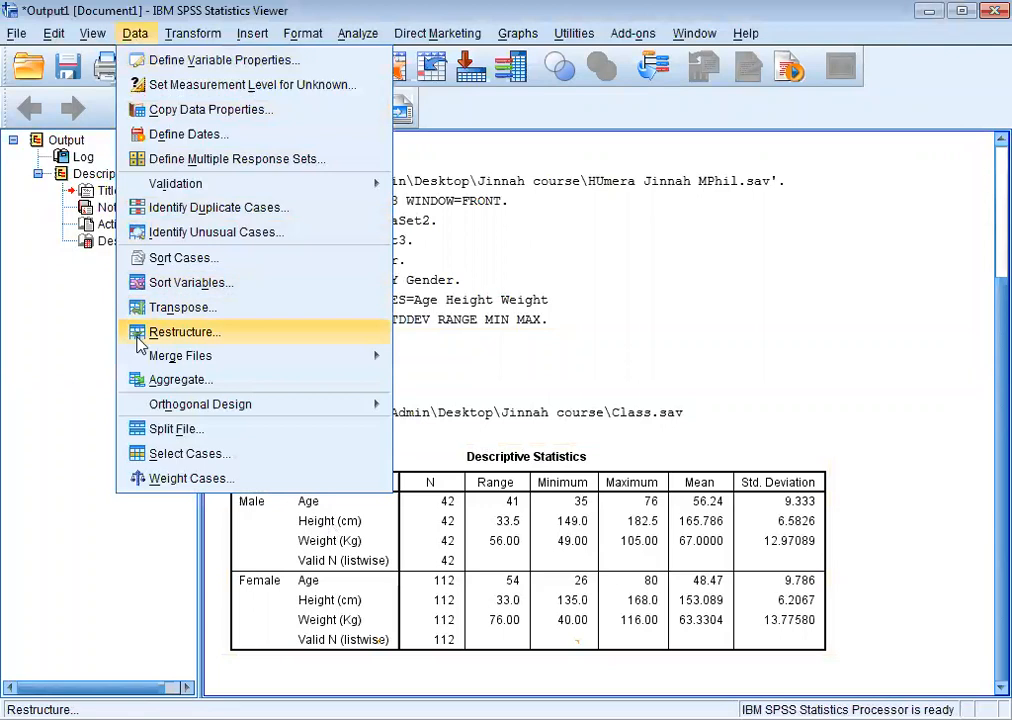
left_click(150, 430)
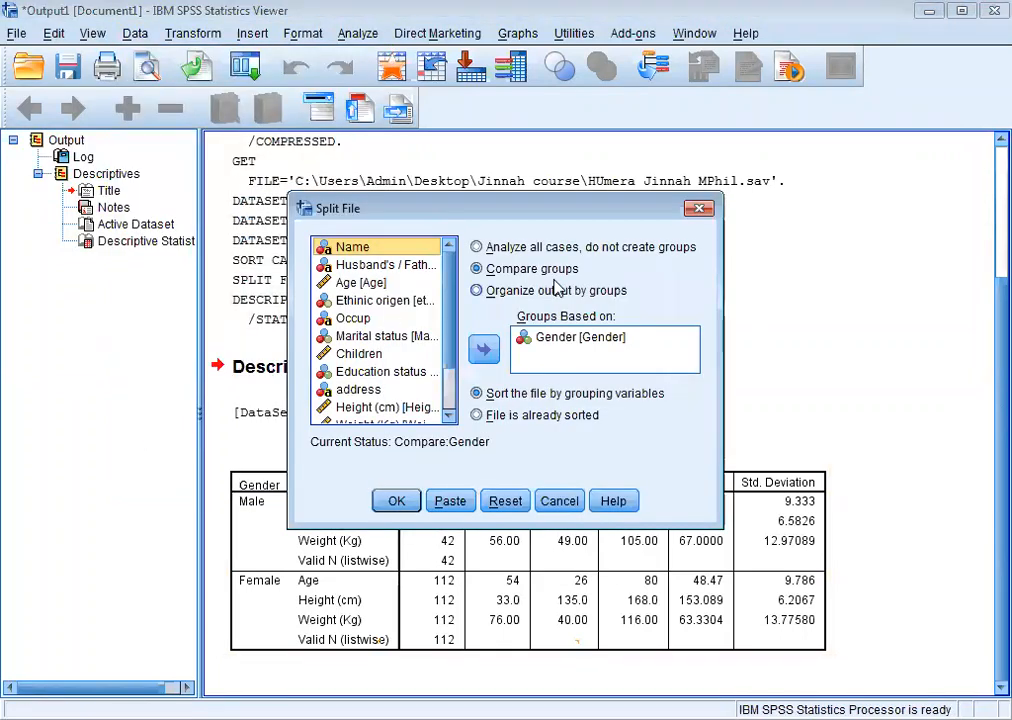
left_click(565, 338)
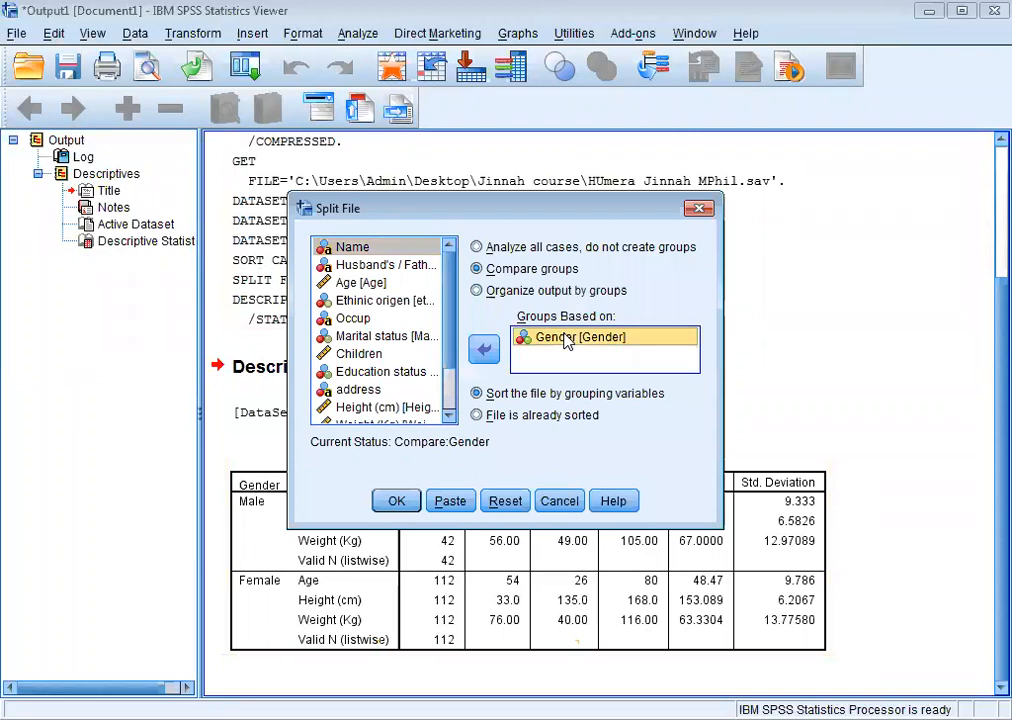
left_click(484, 349)
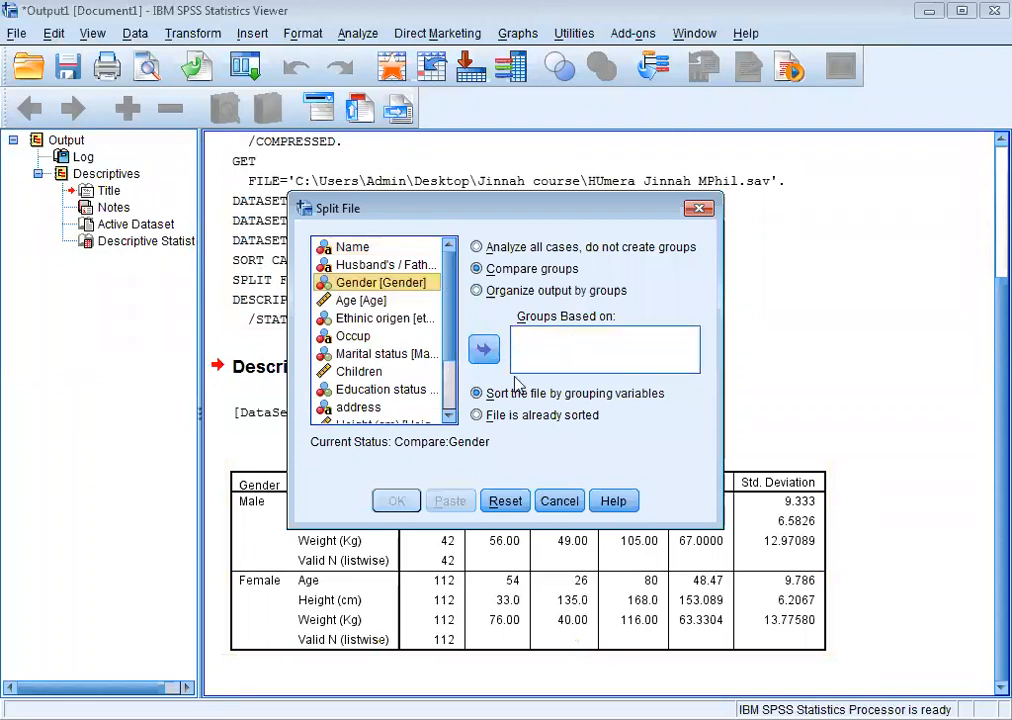
left_click(477, 248)
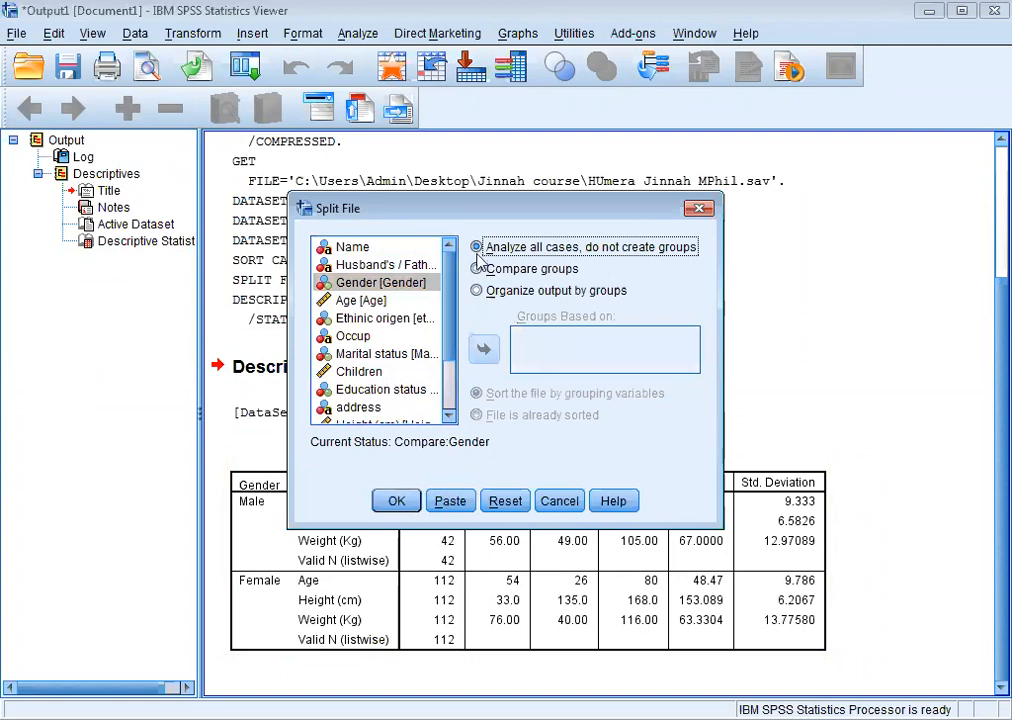
left_click(397, 501)
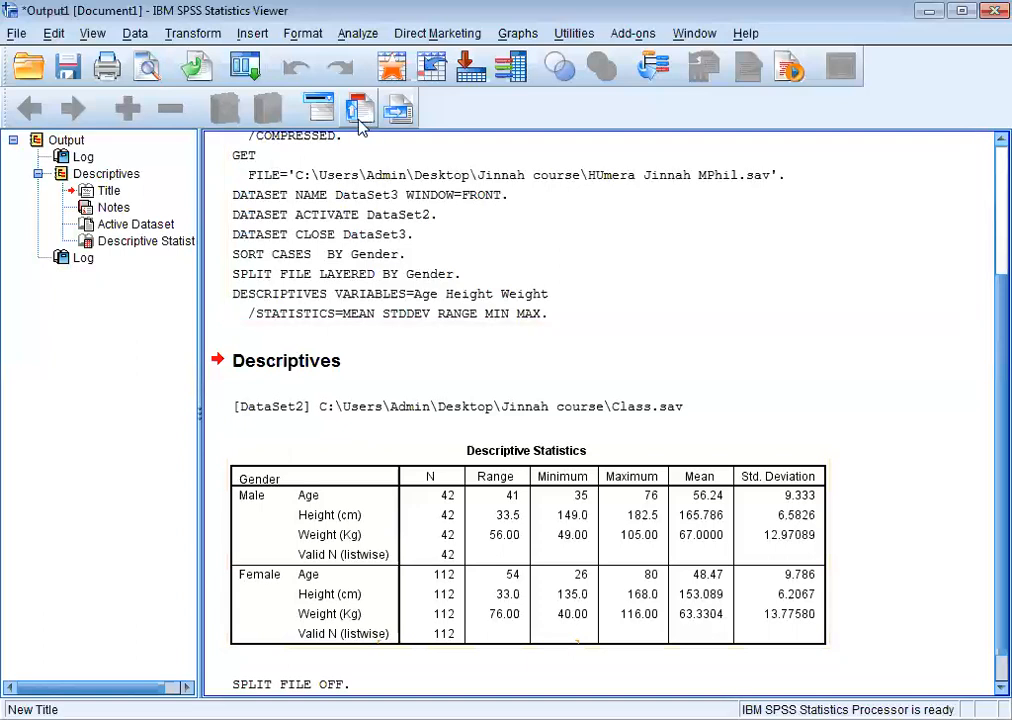
Rerun Descriptives for Age, Height and Weight with the same statistics on the unsplit file, and compare the new table with the gender-split one
left_click(347, 34)
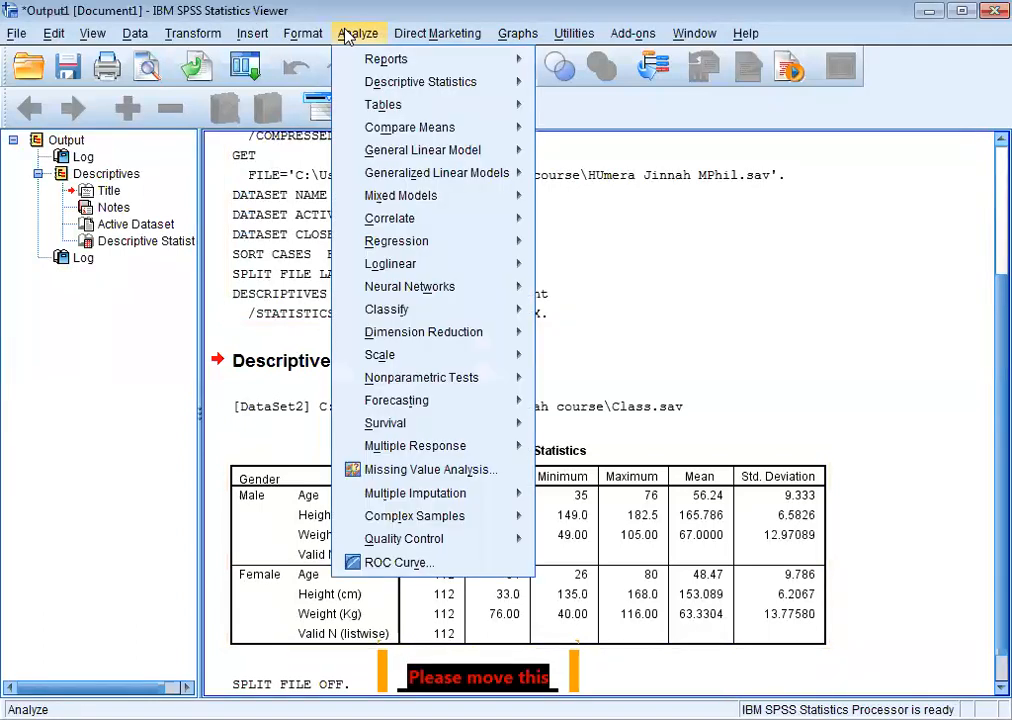
mouse_move(366, 86)
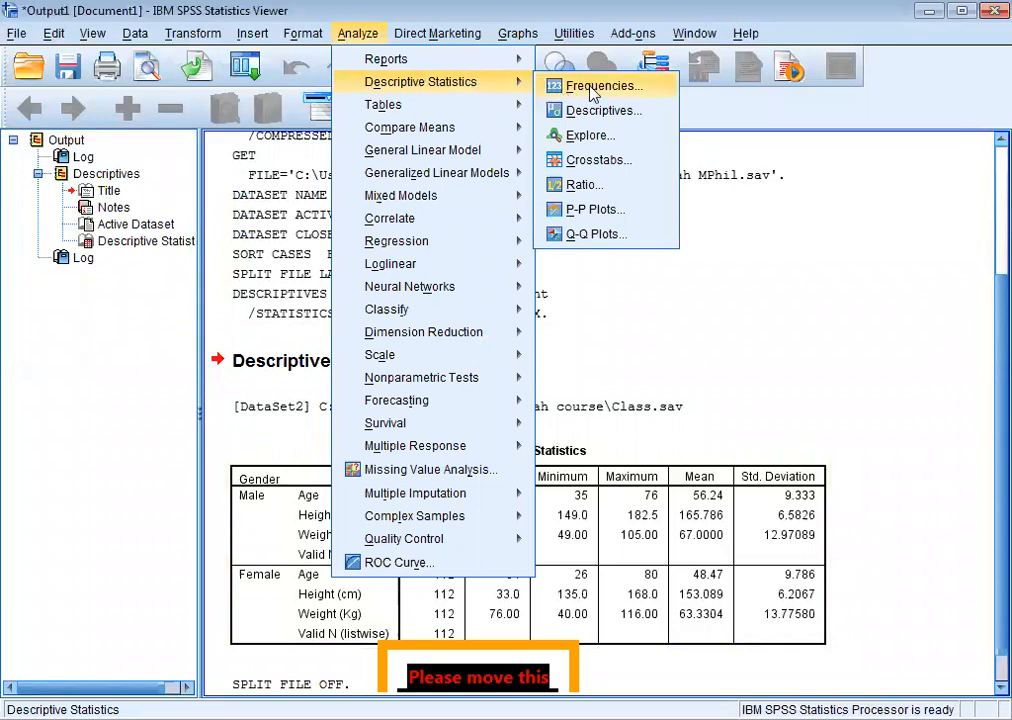
left_click(595, 113)
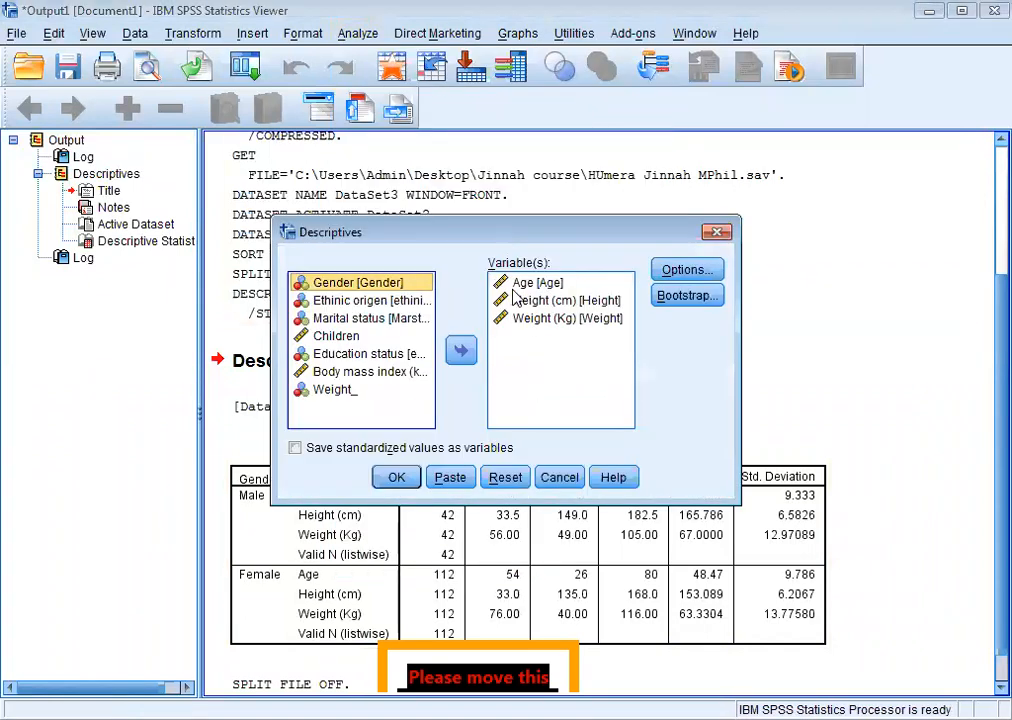
left_click(682, 272)
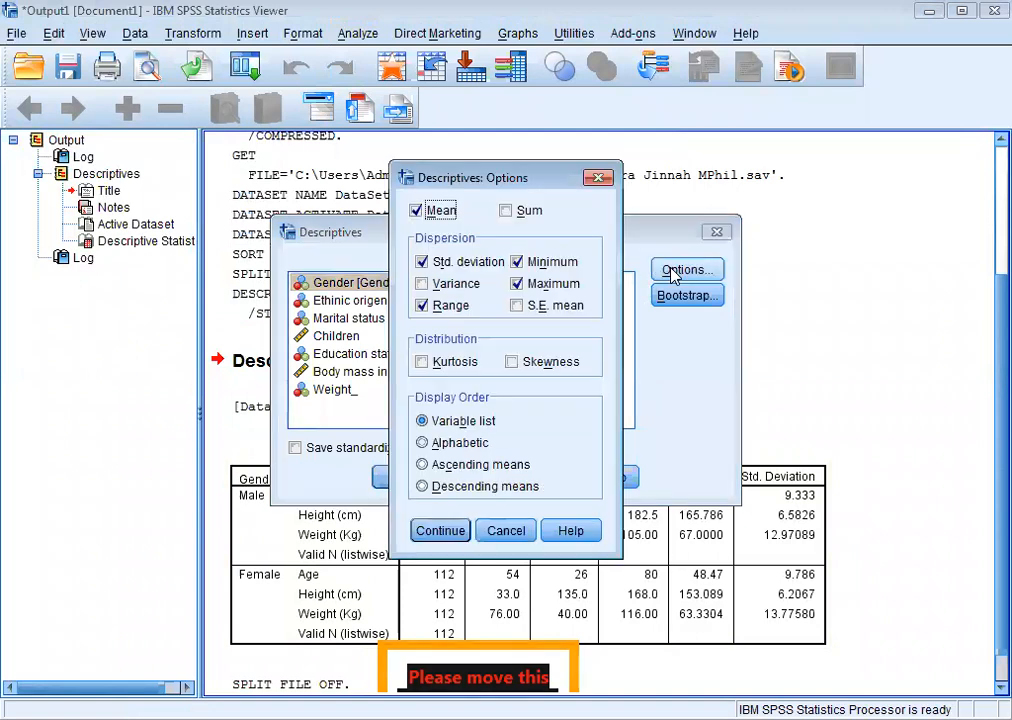
left_click(441, 531)
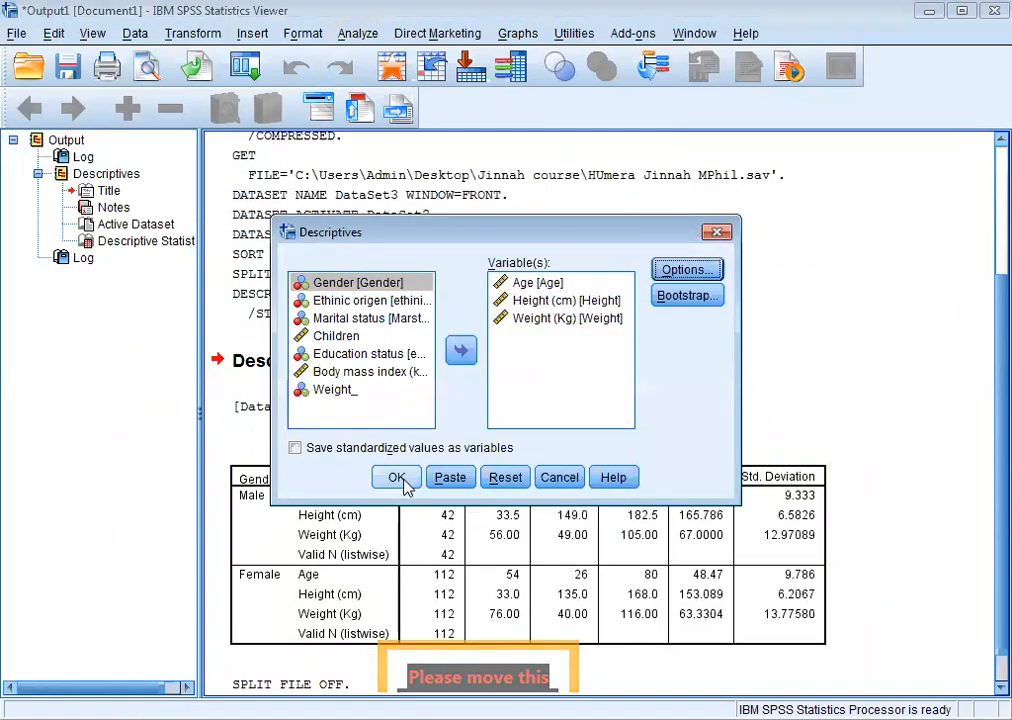
left_click(396, 478)
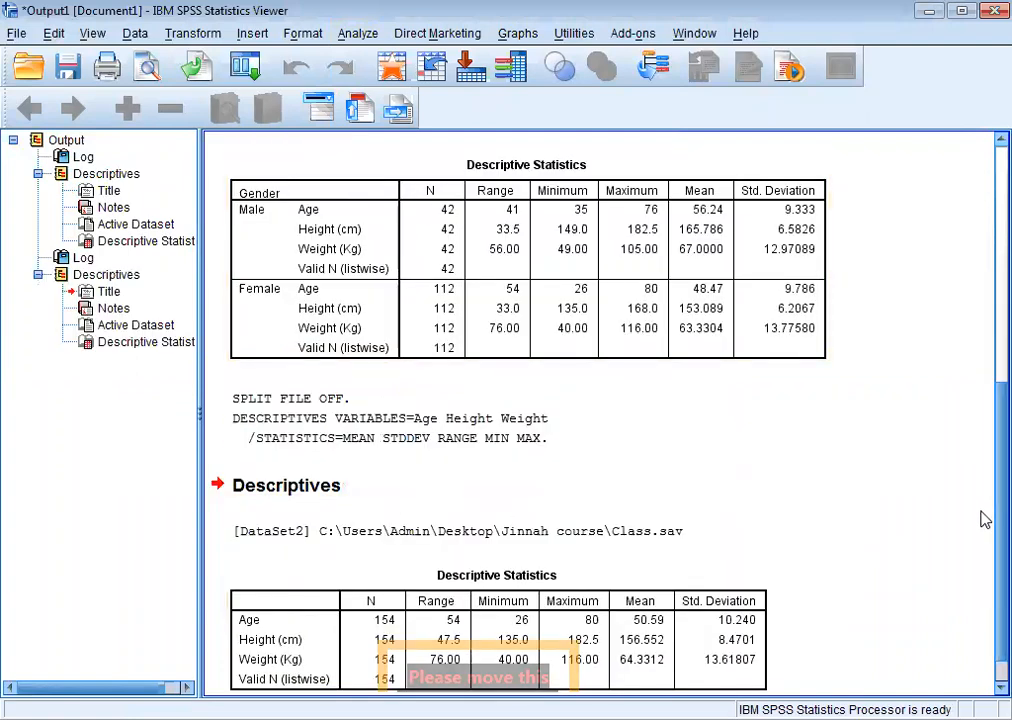
scroll(985, 525, "down", 1)
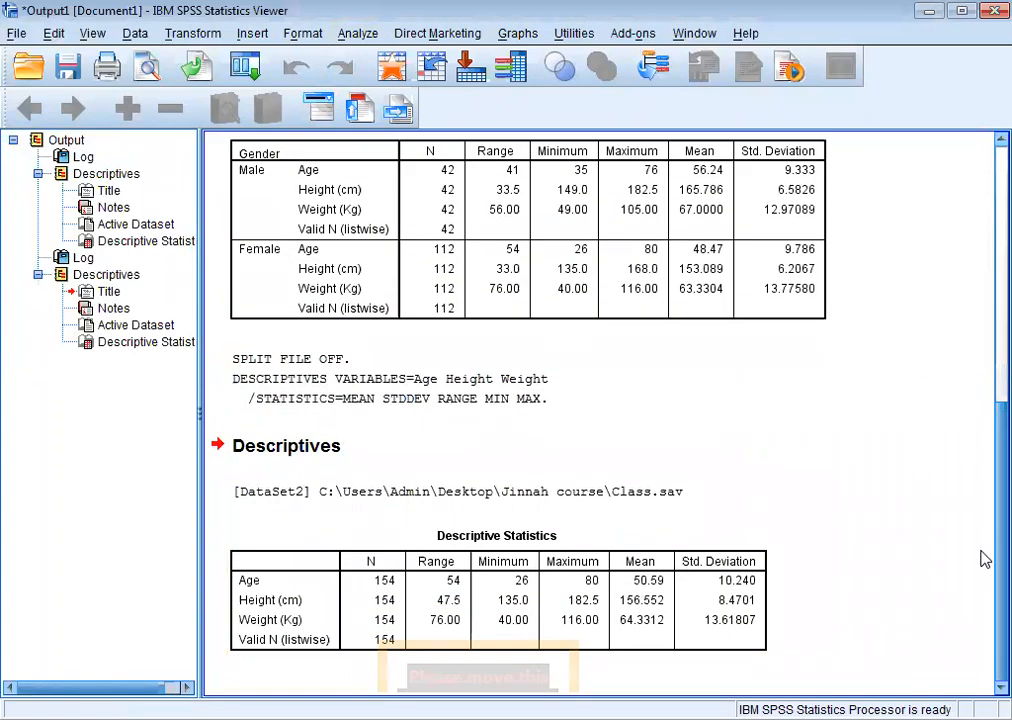
scroll(748, 366, "up", 5)
scroll(868, 525, "down", 4)
scroll(868, 525, "down", 1)
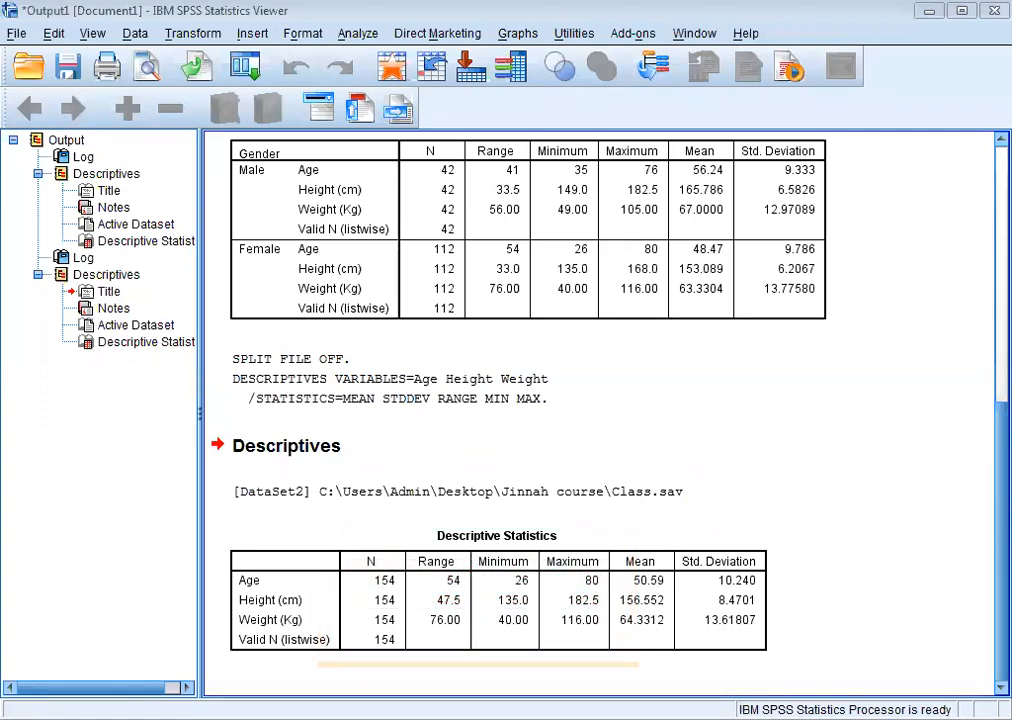
Filter the Class.sav cases with the if-condition ethinicity, filtering out the unselected cases
left_click(905, 643)
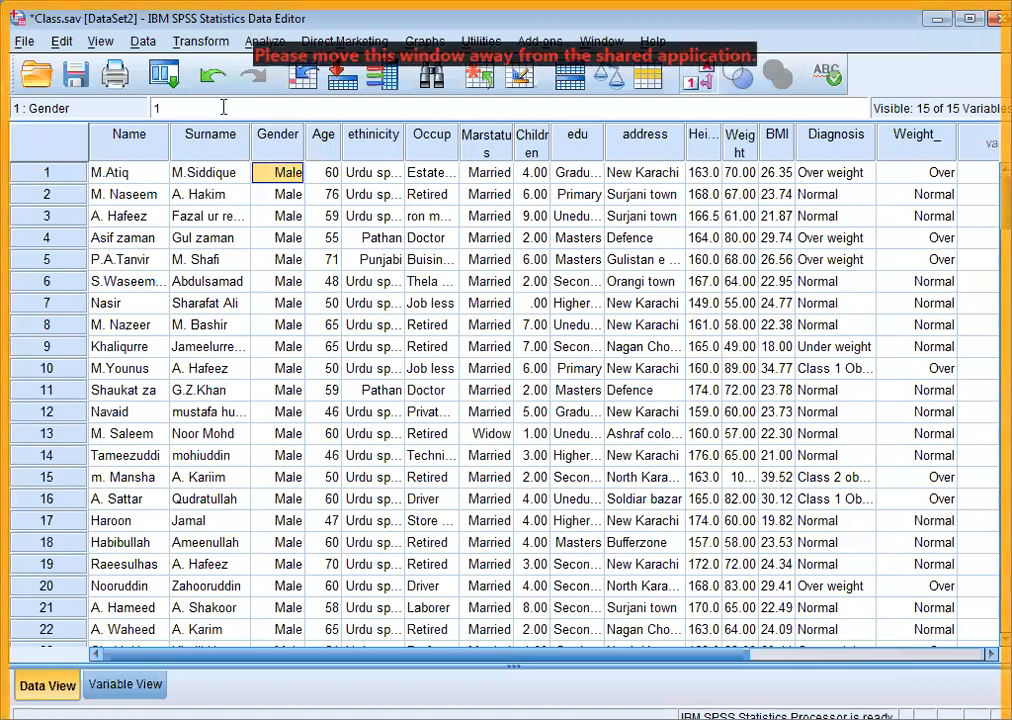
left_click(143, 42)
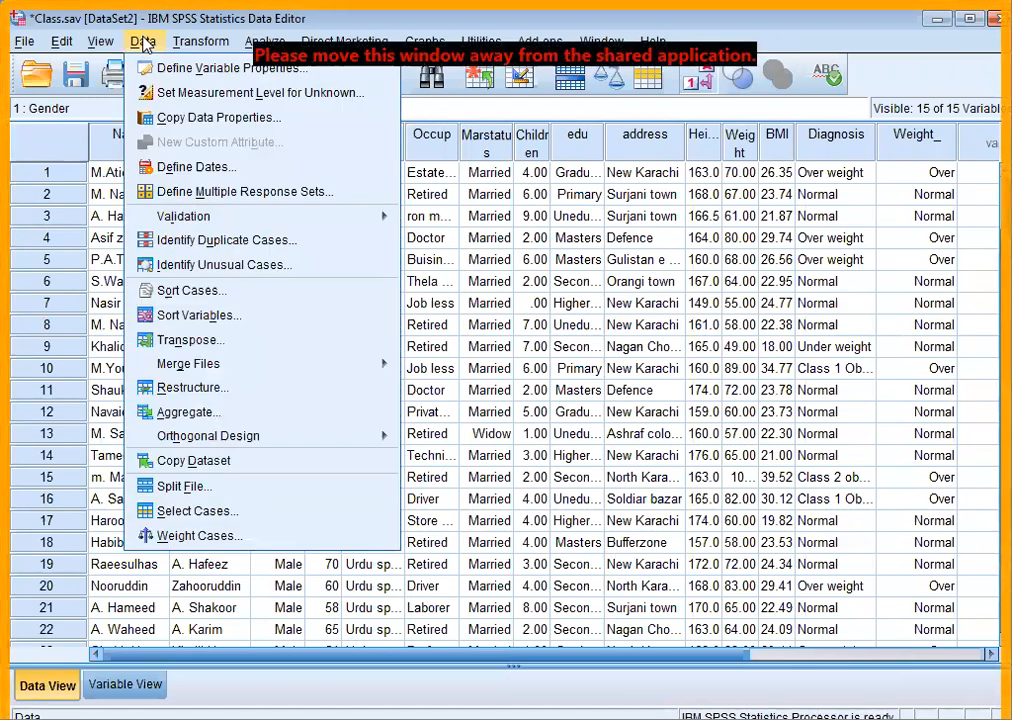
left_click(155, 511)
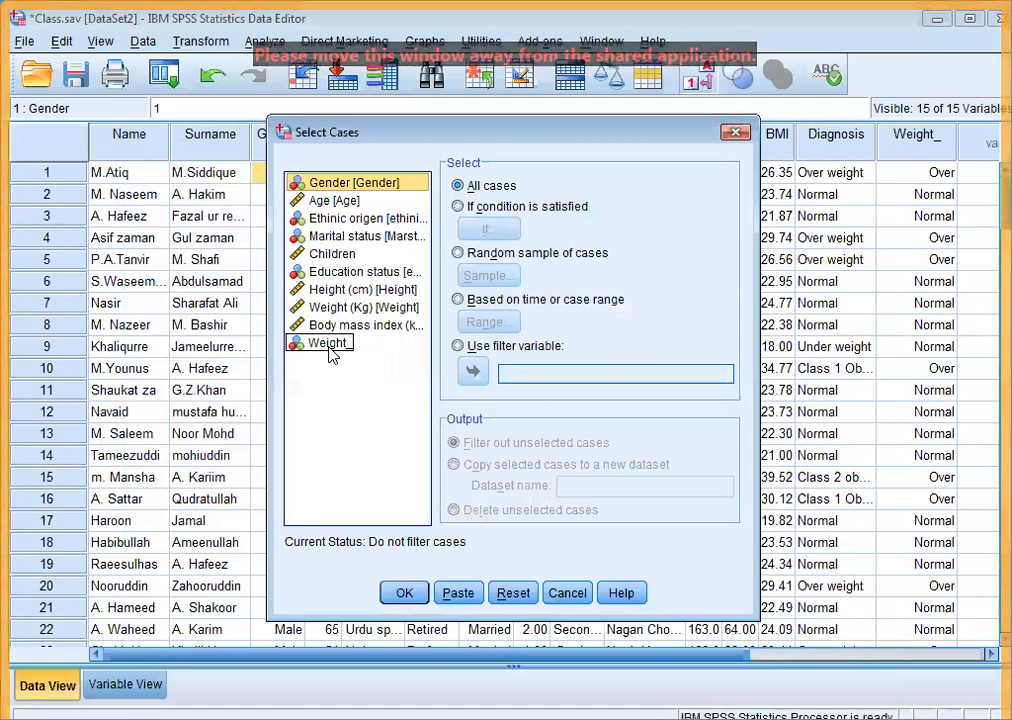
left_click(362, 222)
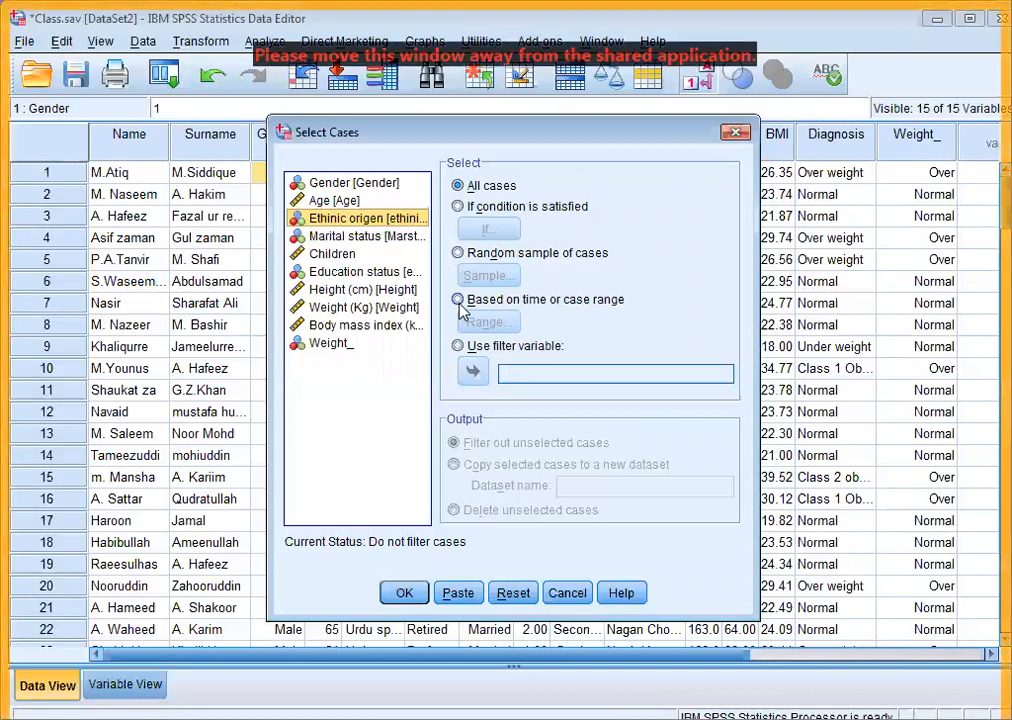
left_click(458, 207)
left_click(485, 230)
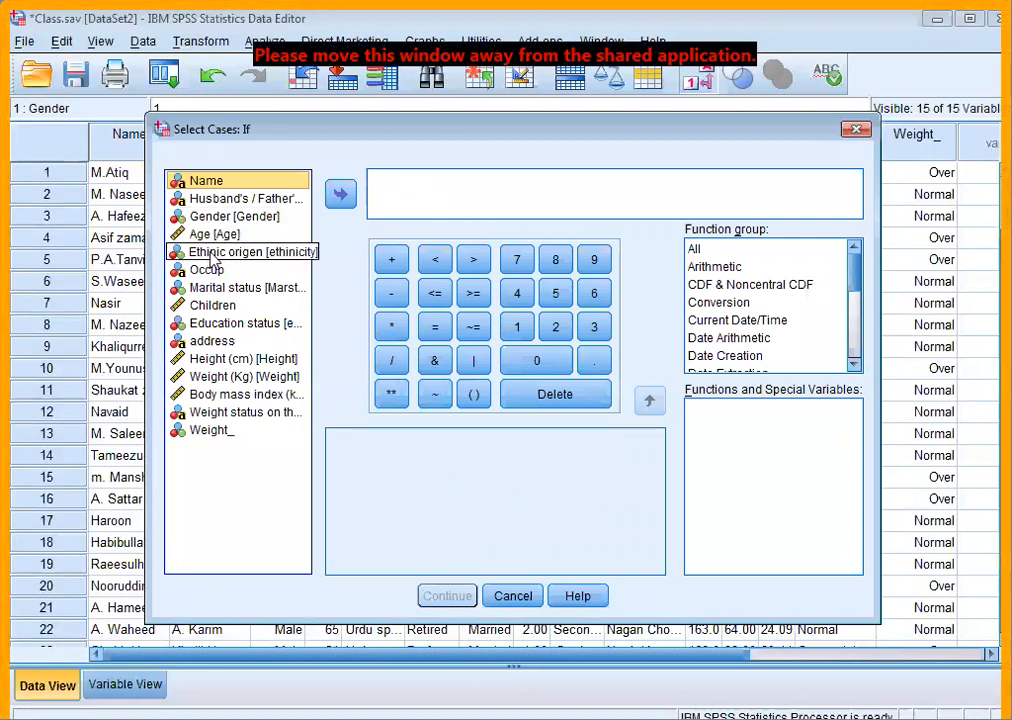
left_click(212, 253)
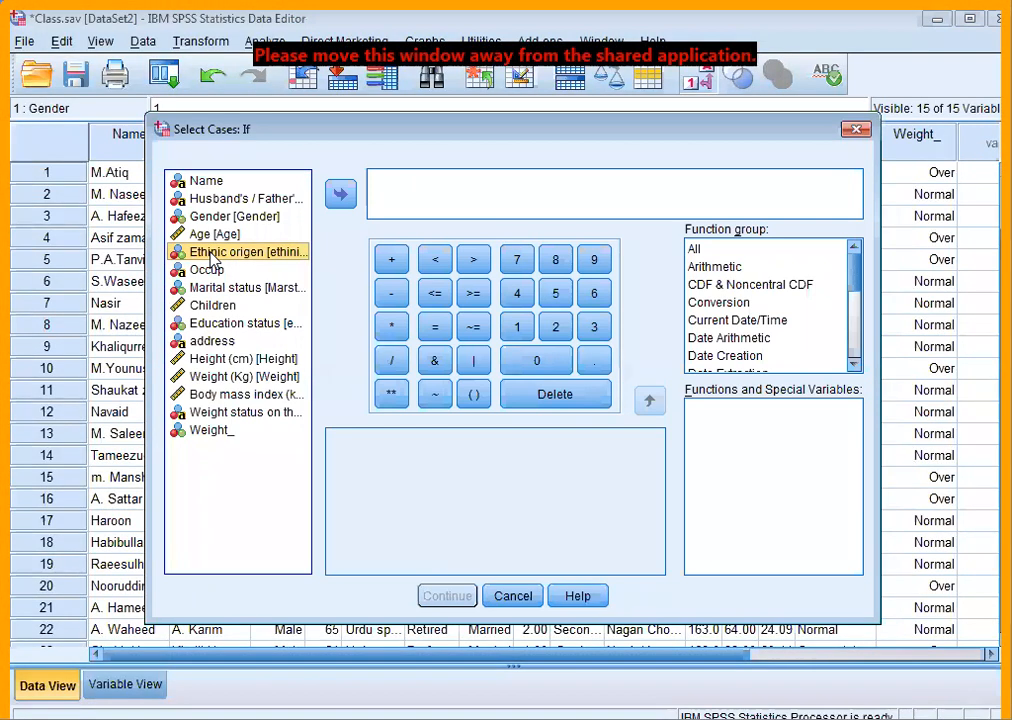
left_click(352, 196)
left_click(418, 596)
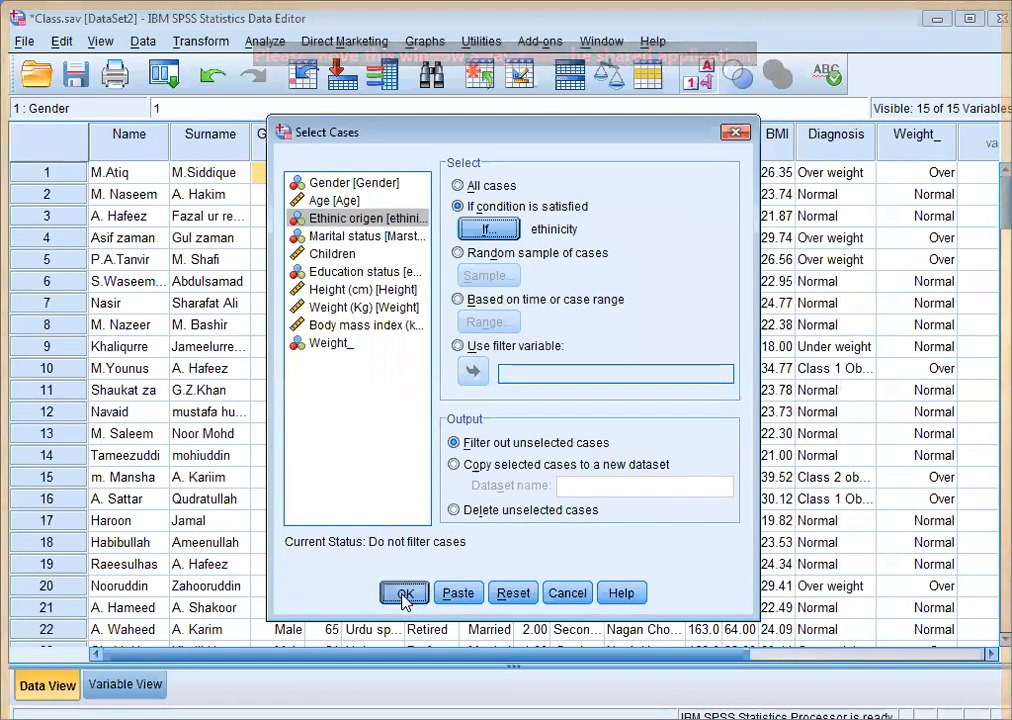
left_click(405, 595)
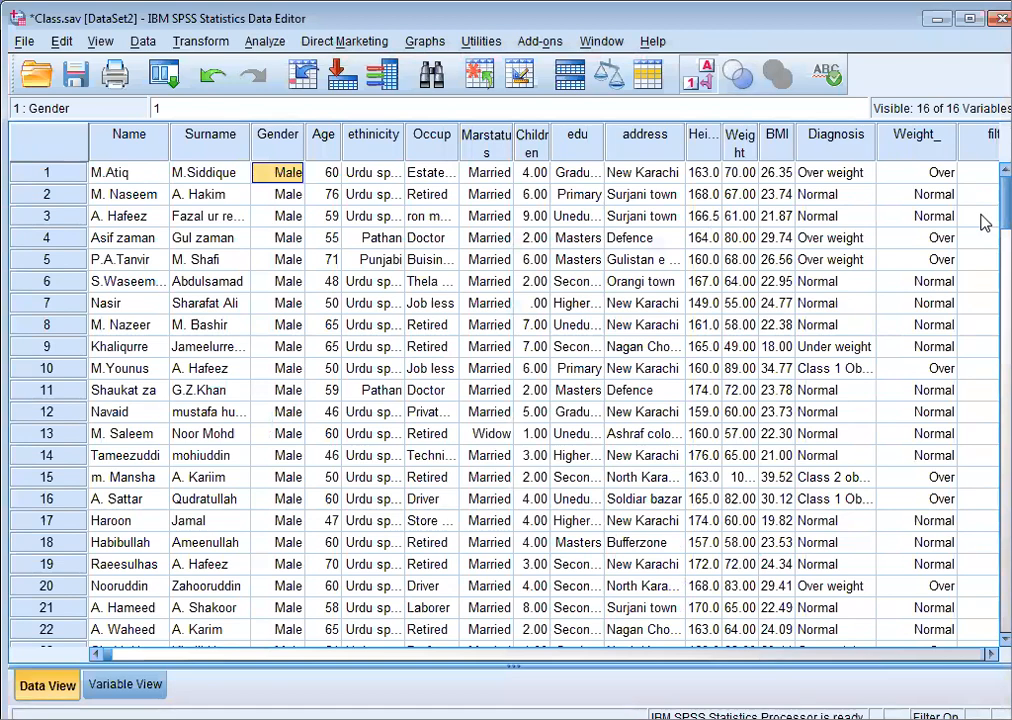
Look through the data rows to check which cases the ethinicity condition excludes
scroll(983, 222, "down", 14)
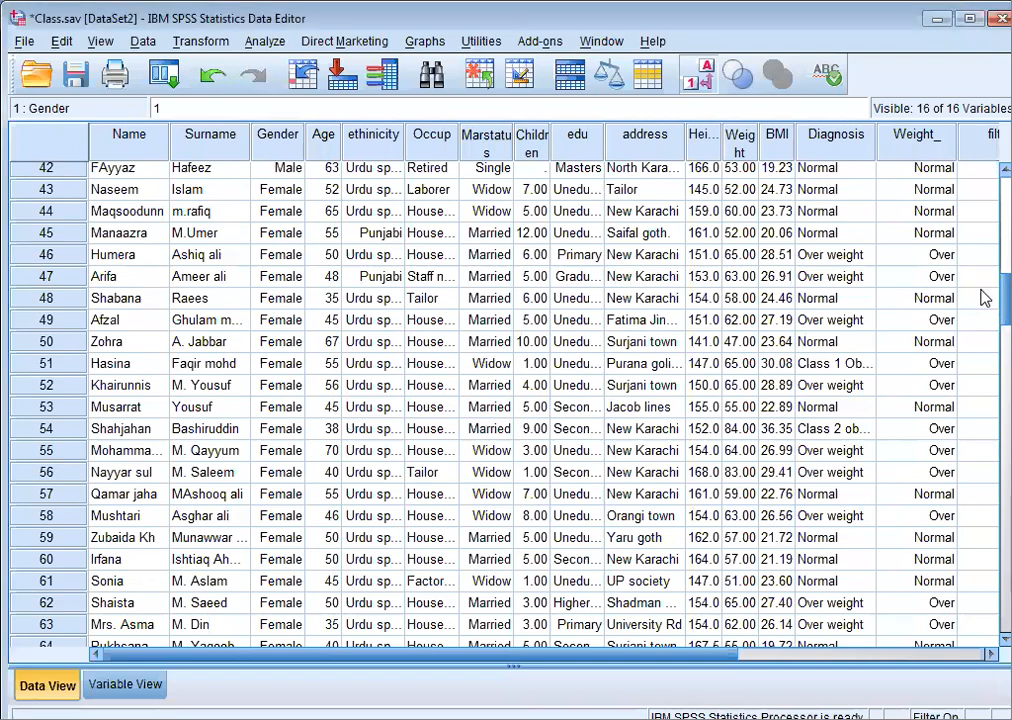
scroll(983, 297, "down", 20)
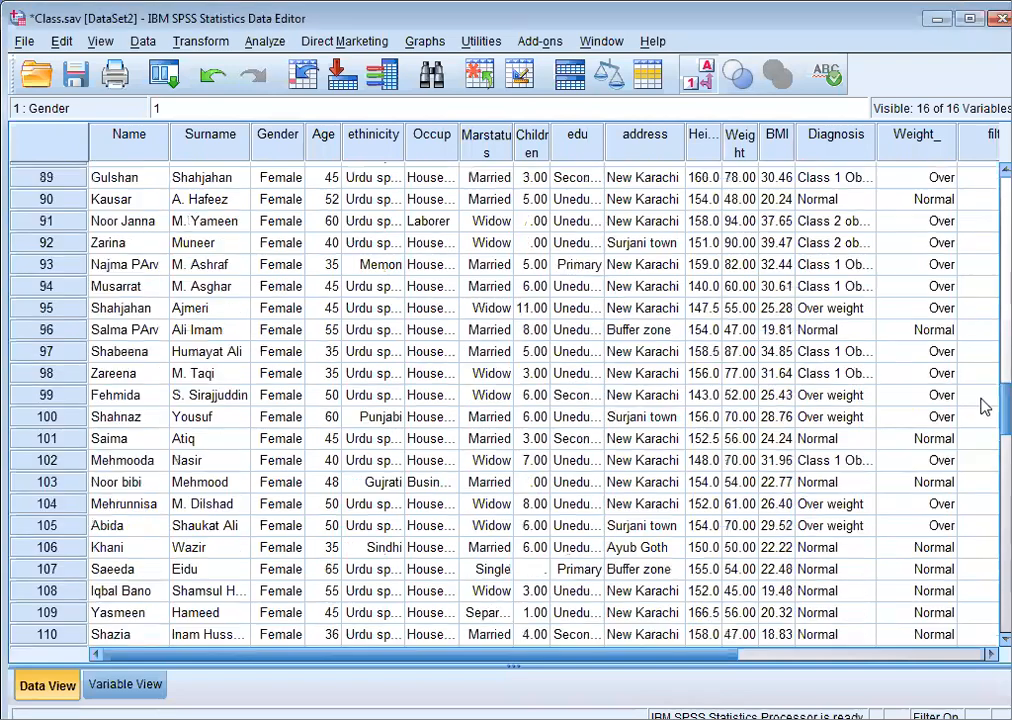
scroll(980, 487, "down", 1)
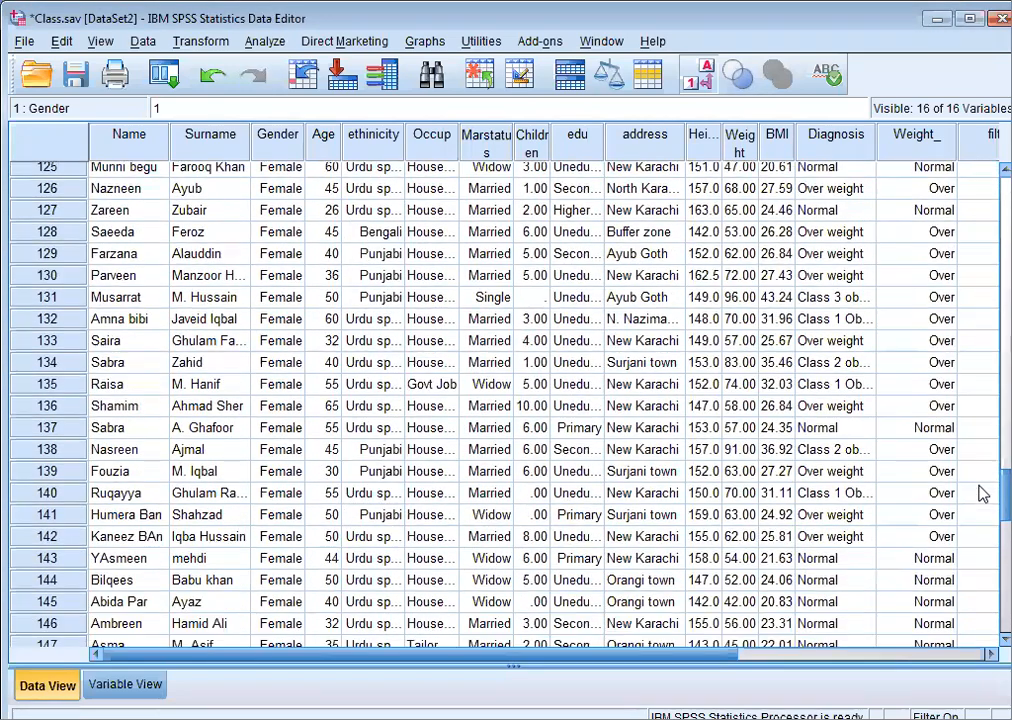
scroll(980, 520, "down", 7)
scroll(976, 500, "up", 16)
scroll(955, 380, "up", 12)
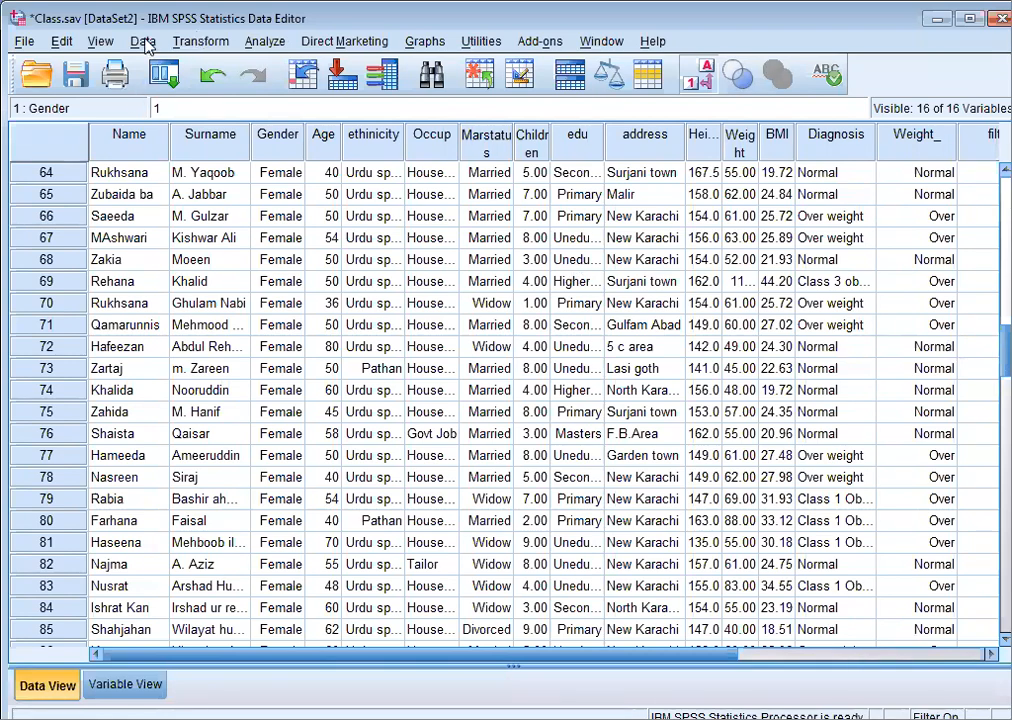
Change the case selection to use Ethinic origen as the filter variable, filtering out unselected cases
left_click(143, 41)
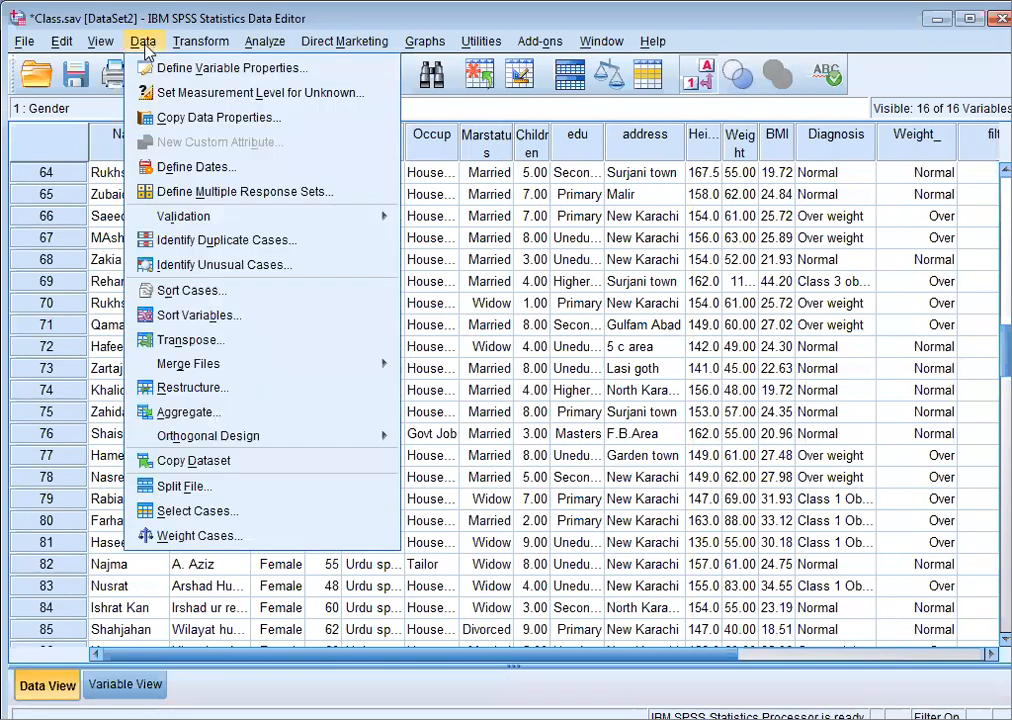
left_click(176, 514)
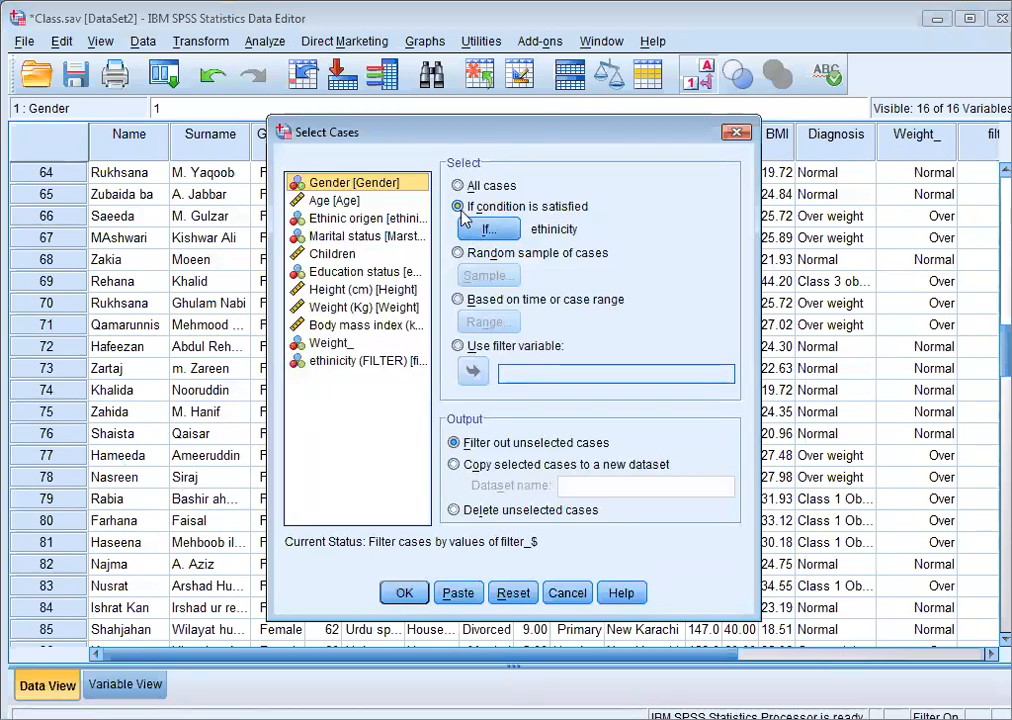
left_click(458, 299)
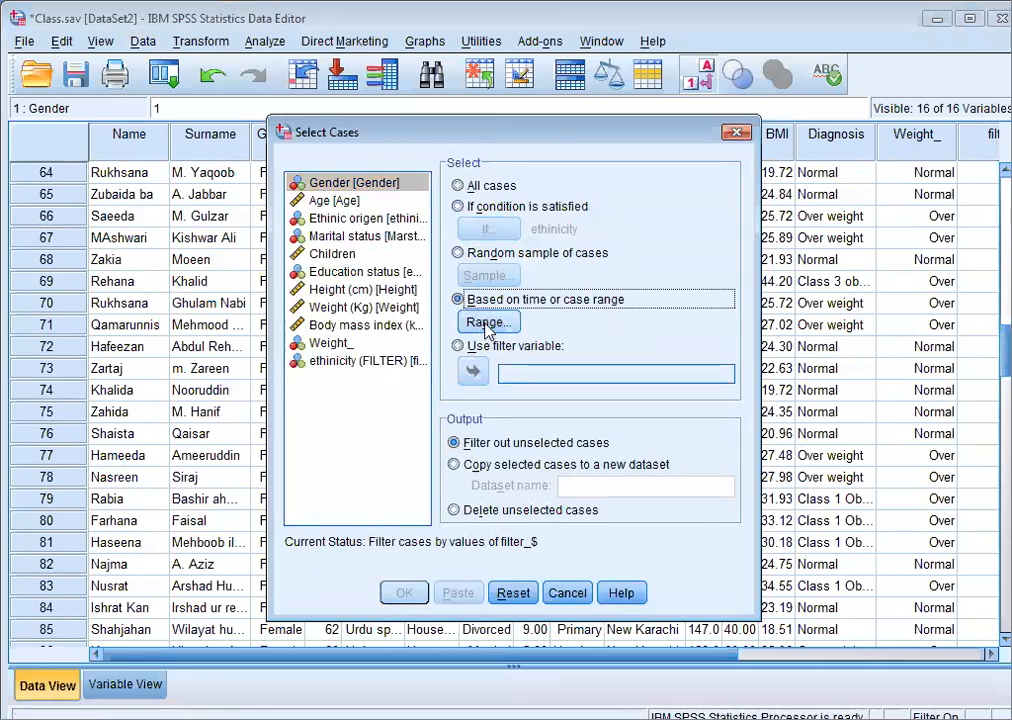
left_click(487, 324)
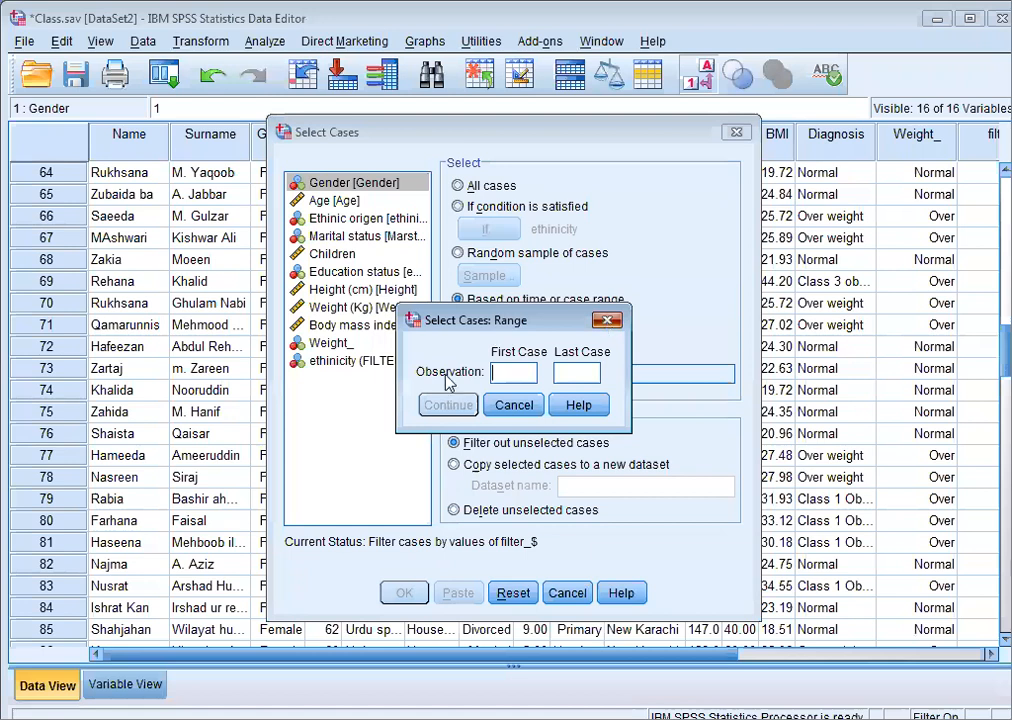
key("Escape")
left_click(458, 346)
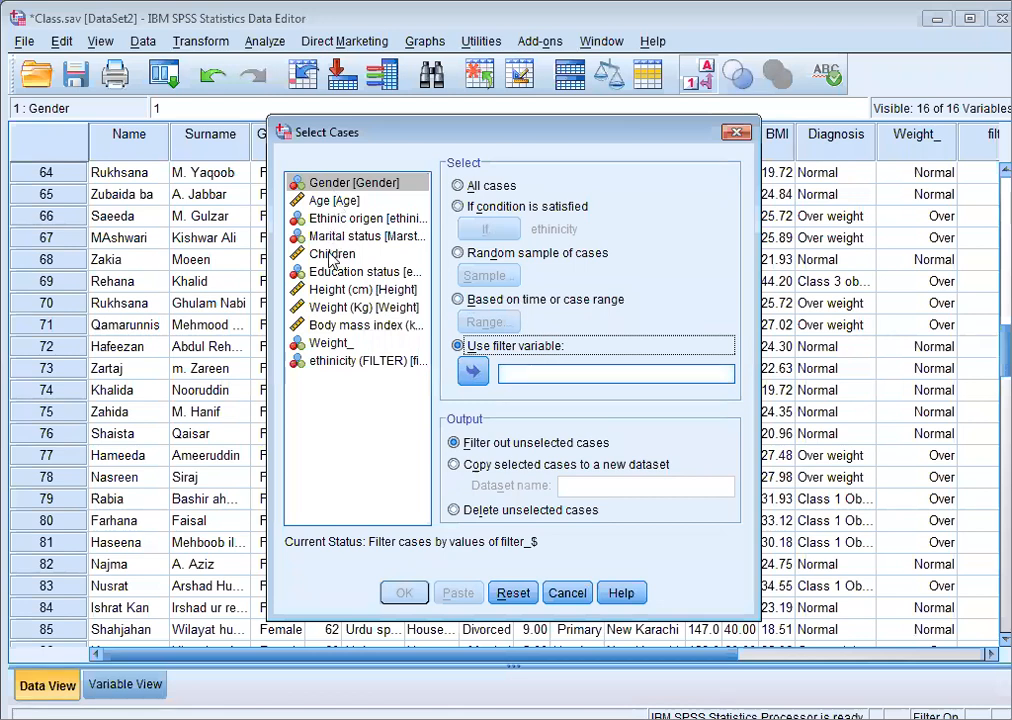
left_click(338, 220)
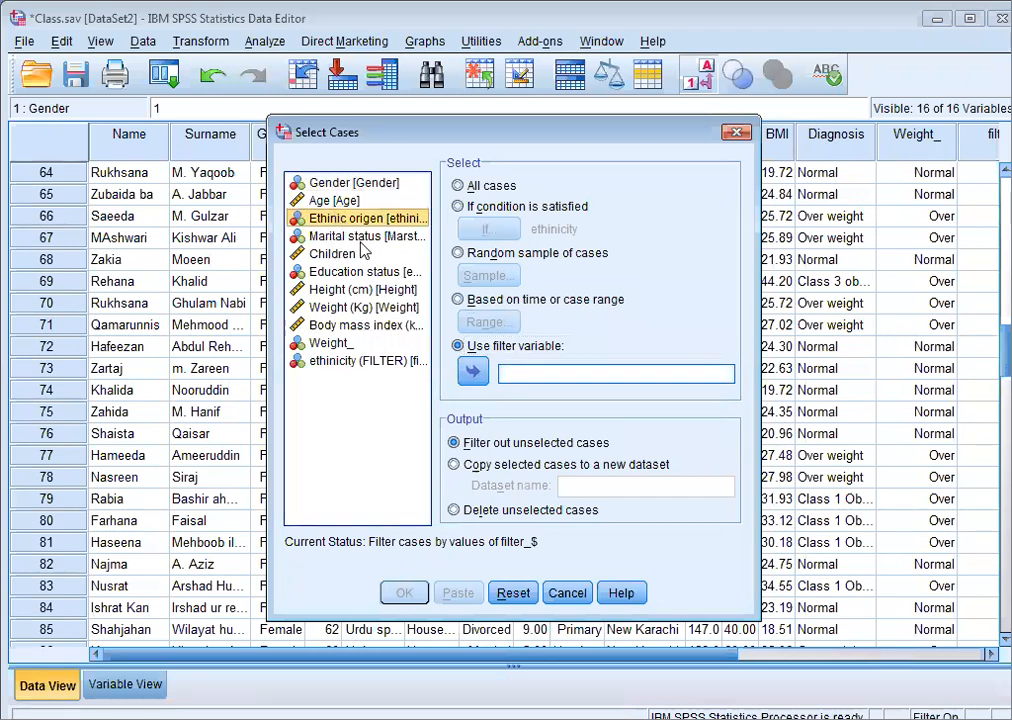
left_click(477, 375)
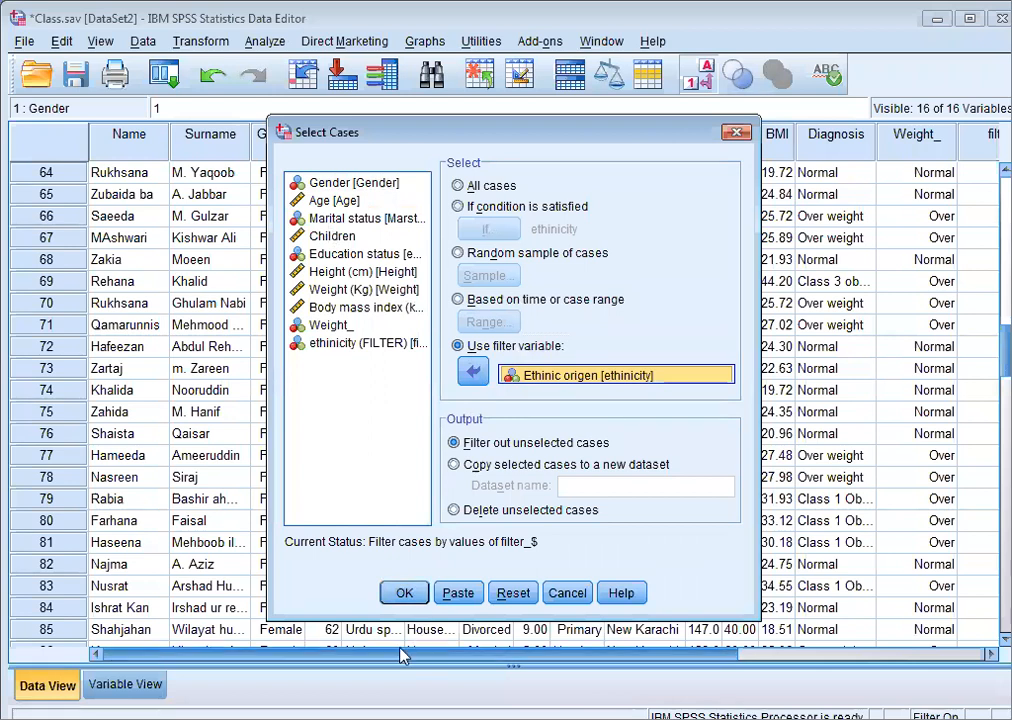
left_click(404, 593)
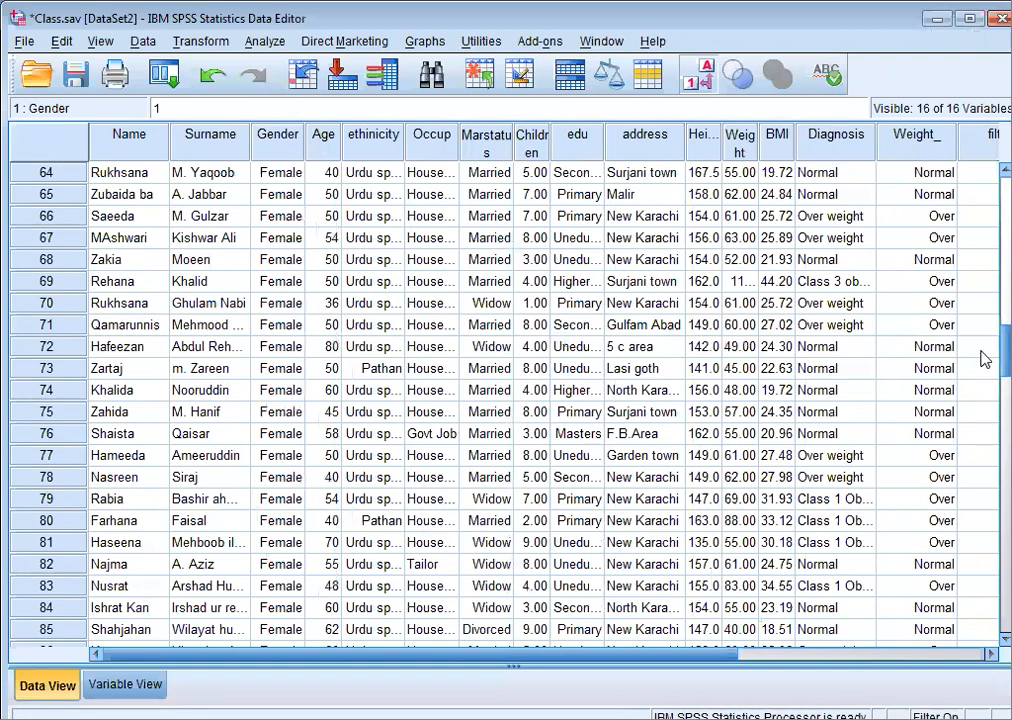
Rerun Descriptives for Age, Height (cm) and Weight (Kg) on the cases filtered by Ethinic origen
scroll(983, 358, "up", 20)
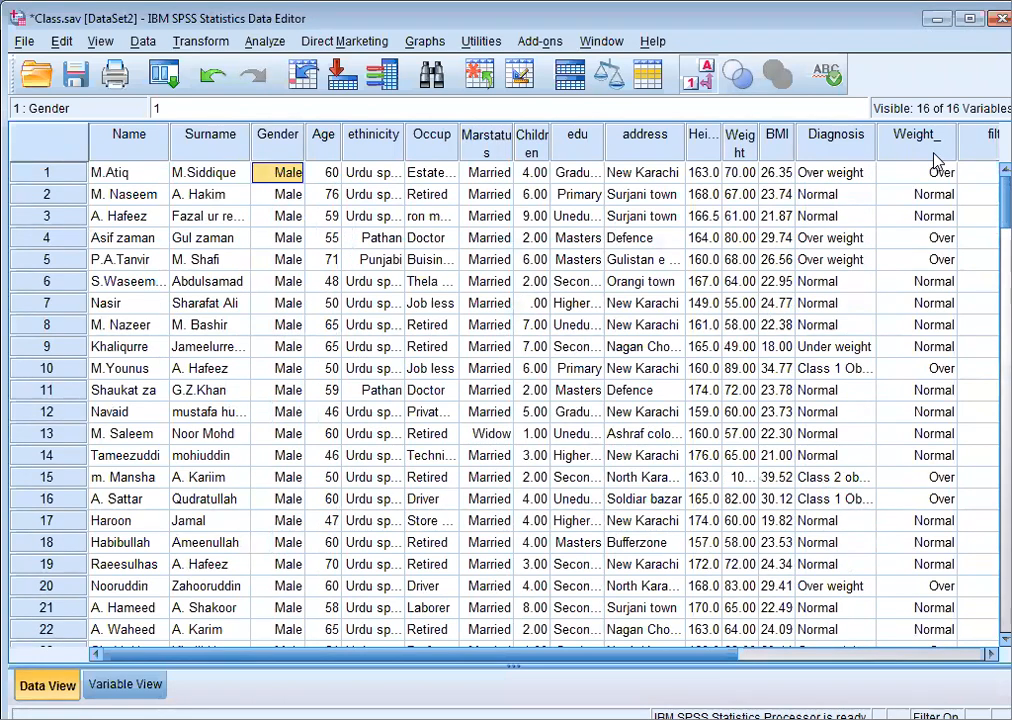
left_click(255, 44)
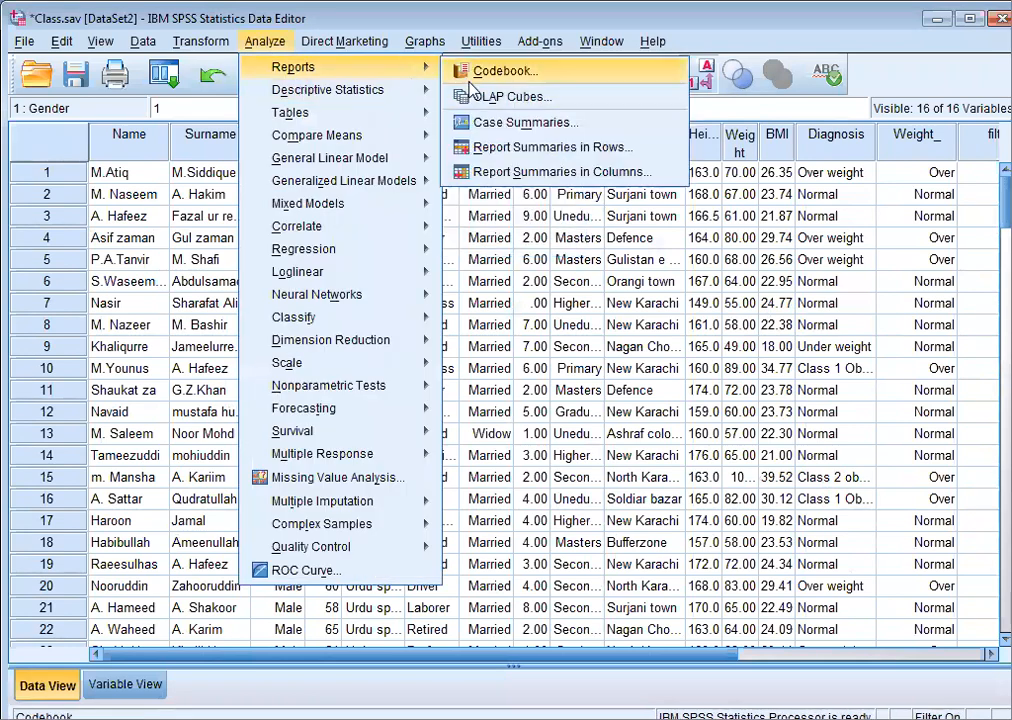
mouse_move(402, 90)
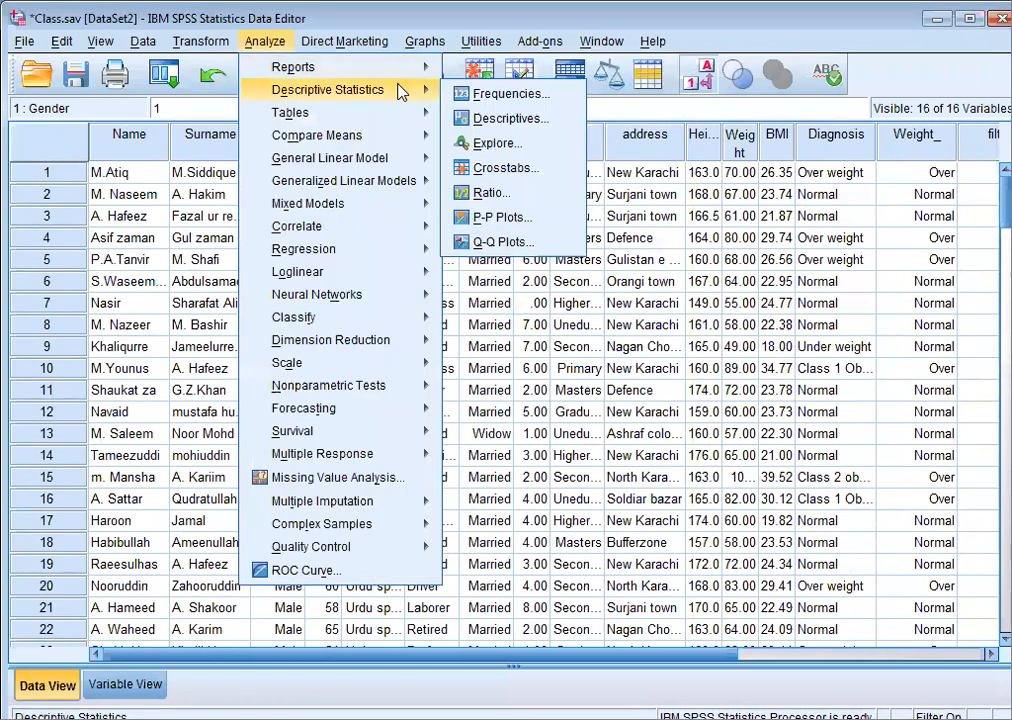
left_click(478, 121)
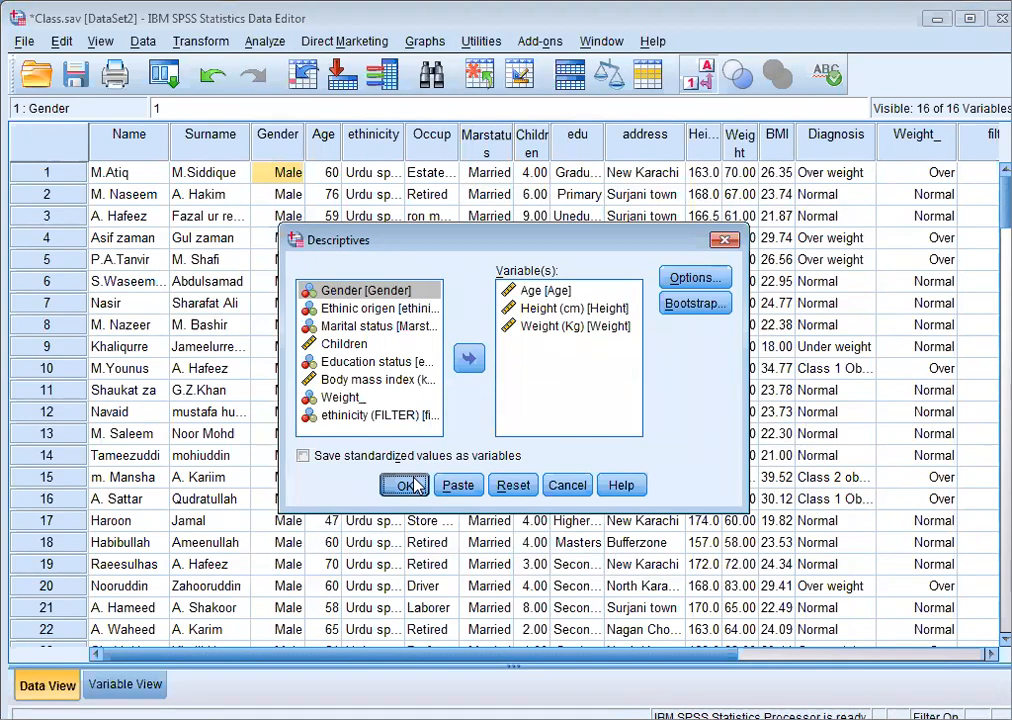
left_click(405, 485)
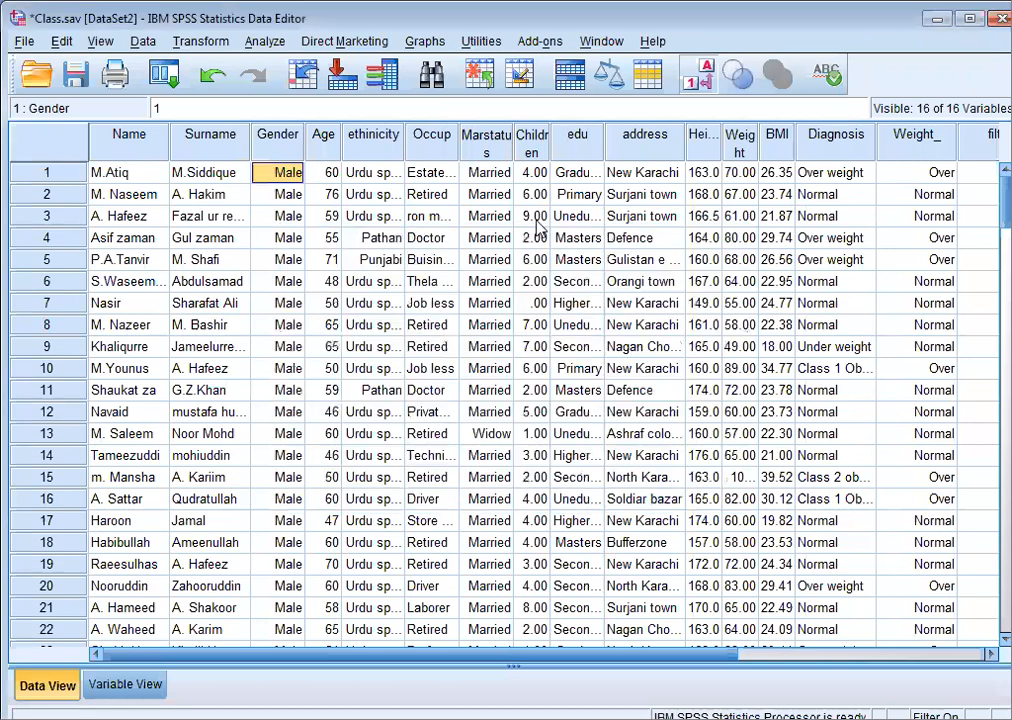
Turn off the case filter by removing Ethinic origen as the filter variable and selecting all cases
left_click(186, 42)
mouse_move(142, 41)
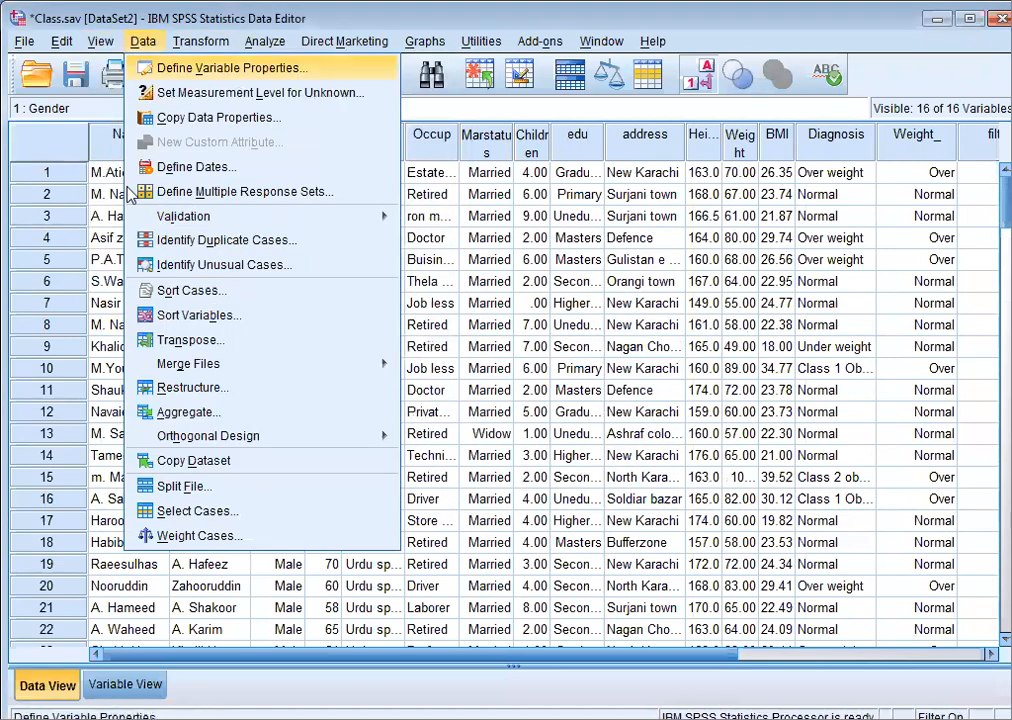
left_click(150, 511)
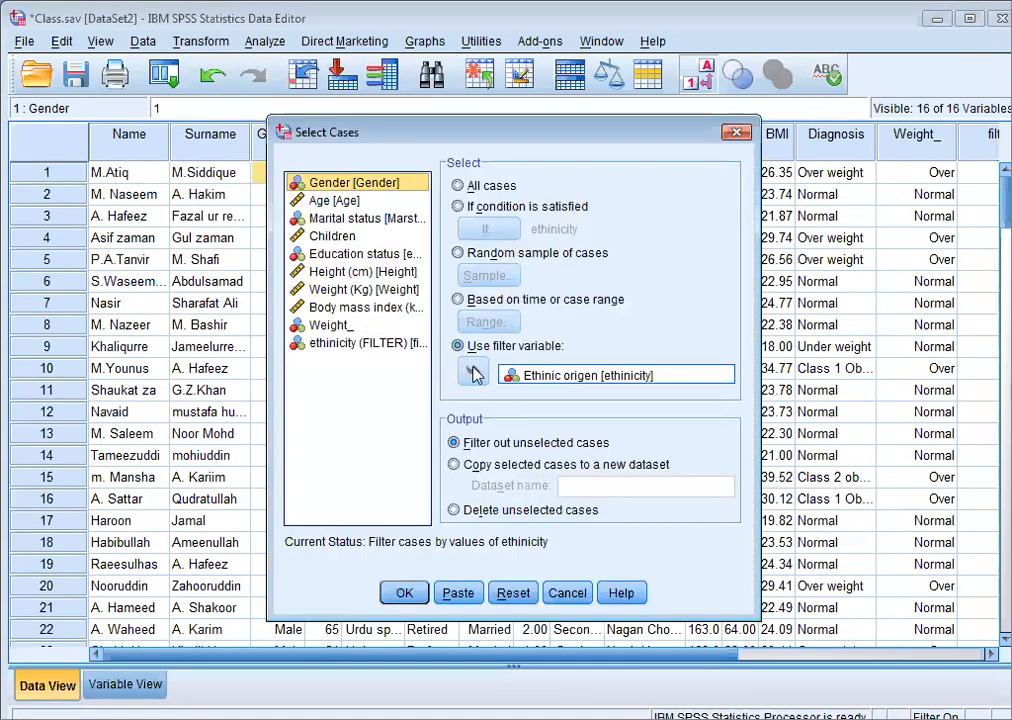
left_click(474, 368)
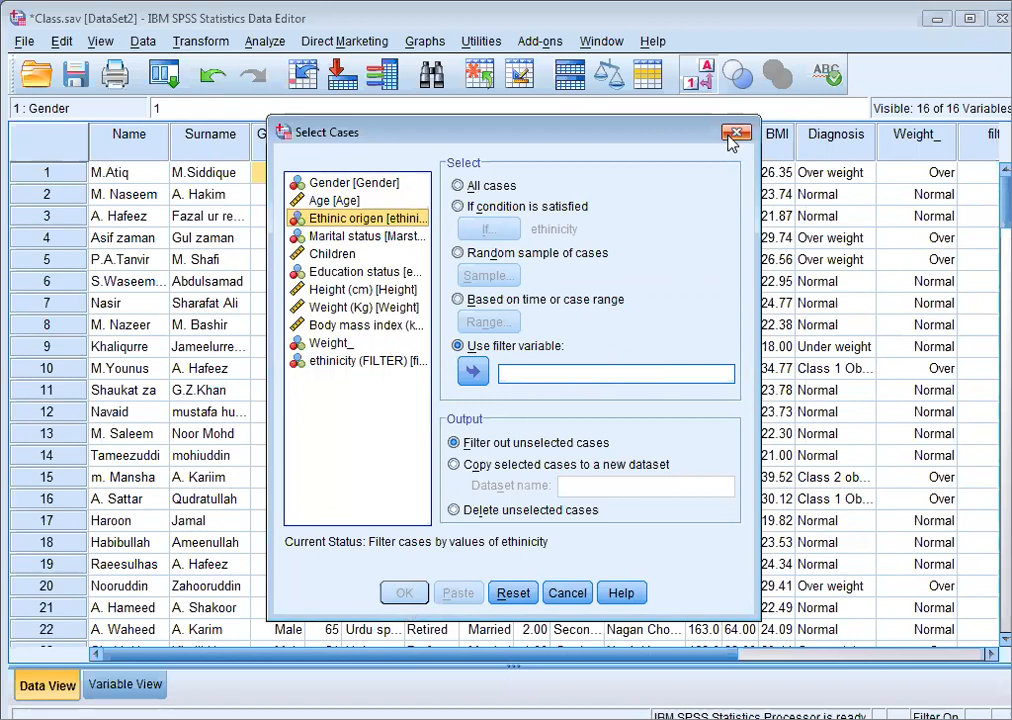
left_click(458, 186)
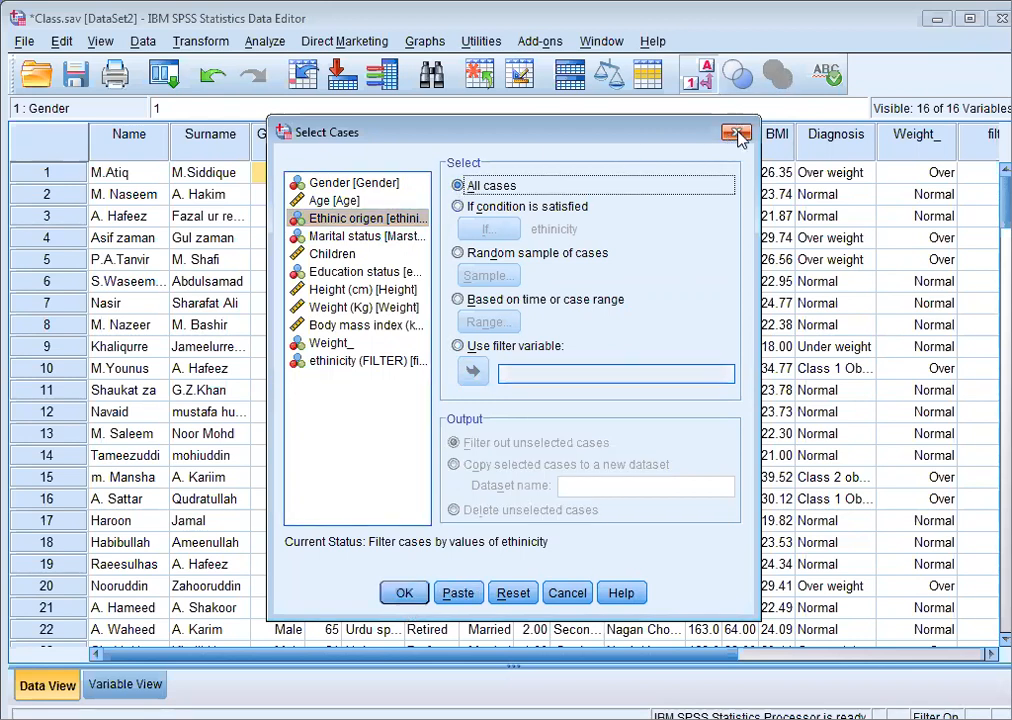
left_click(405, 593)
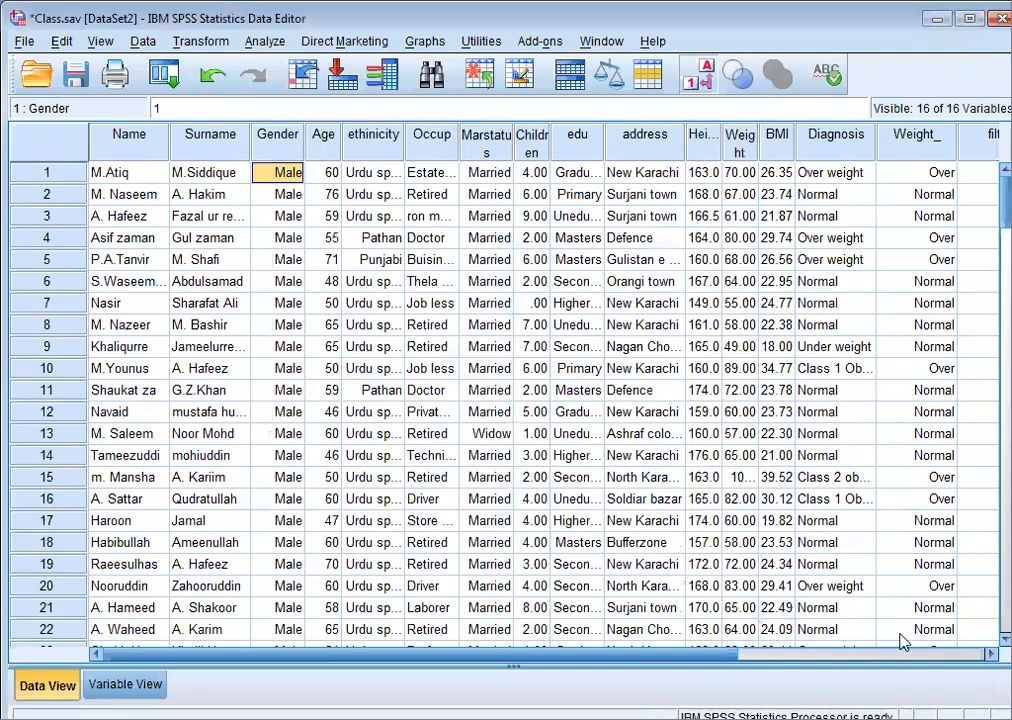
Set up a Compute Variable operation with BMI as the target variable
left_click(254, 48)
mouse_move(216, 40)
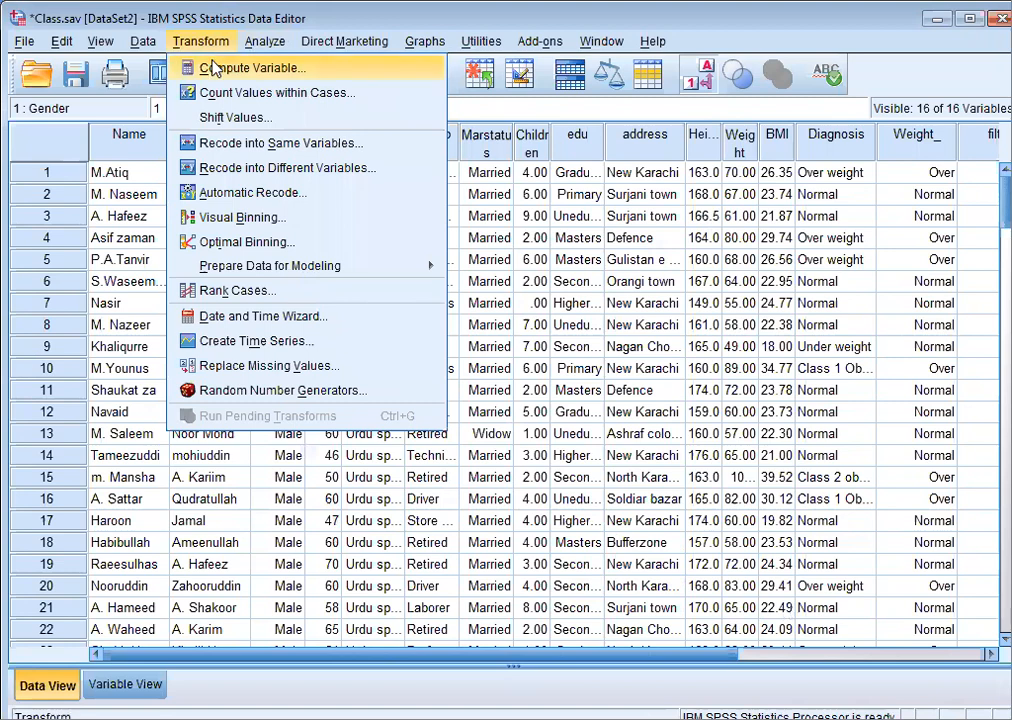
left_click(214, 68)
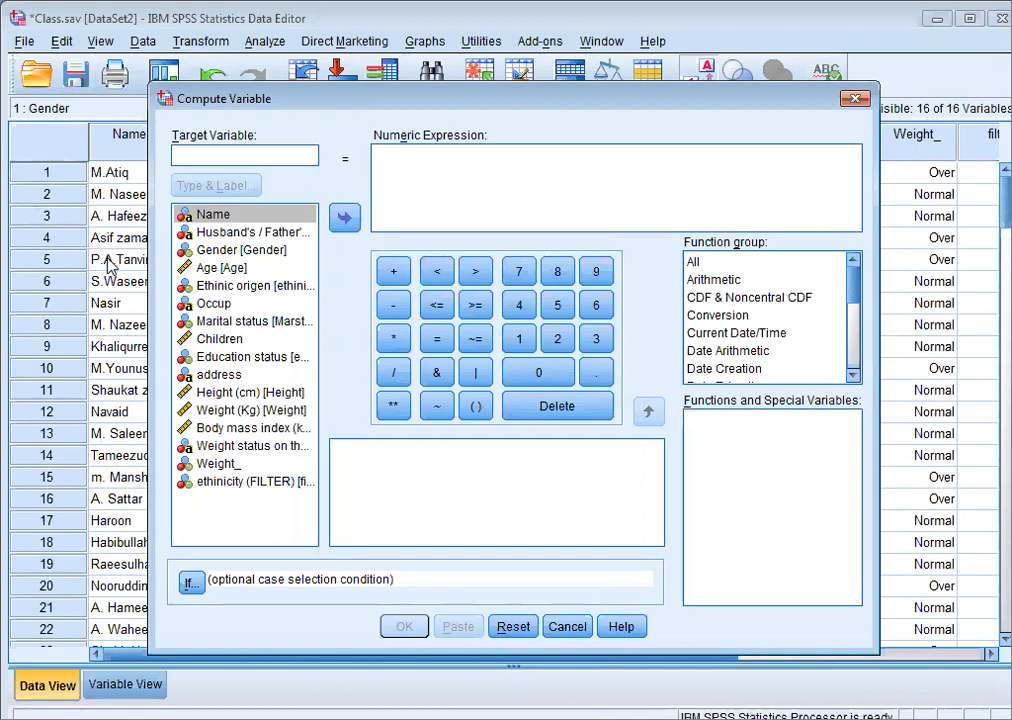
left_click(190, 340)
left_click(178, 153)
type("BMI")
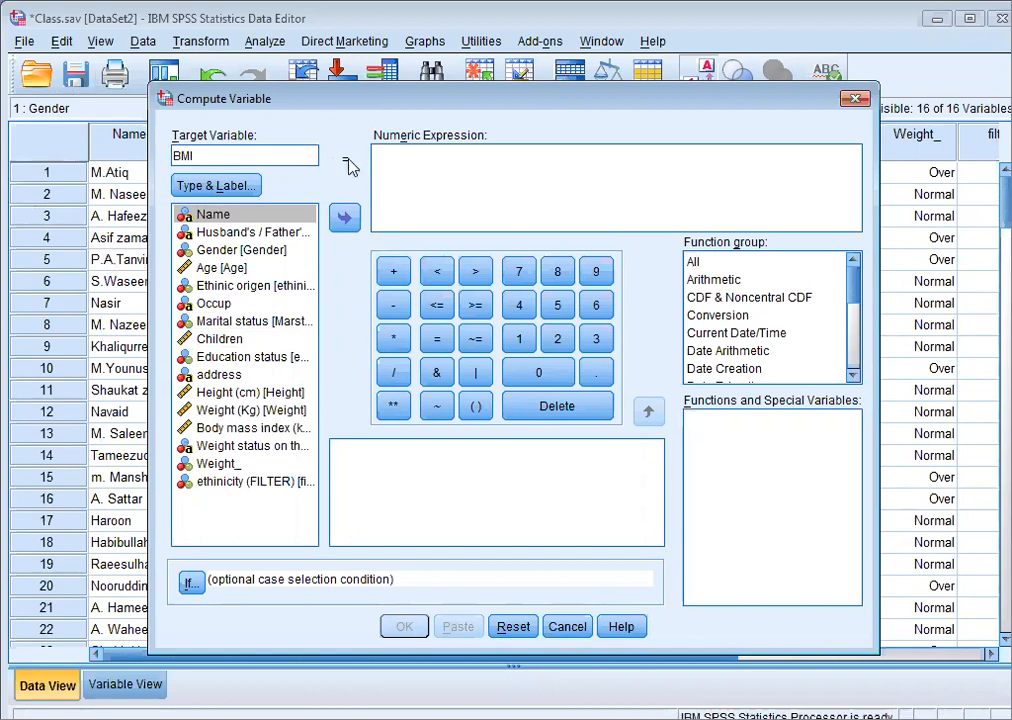
Build the numeric expression Weight/(Height) for the BMI target variable from the Weight (Kg) and Height (cm) variables
left_click(383, 164)
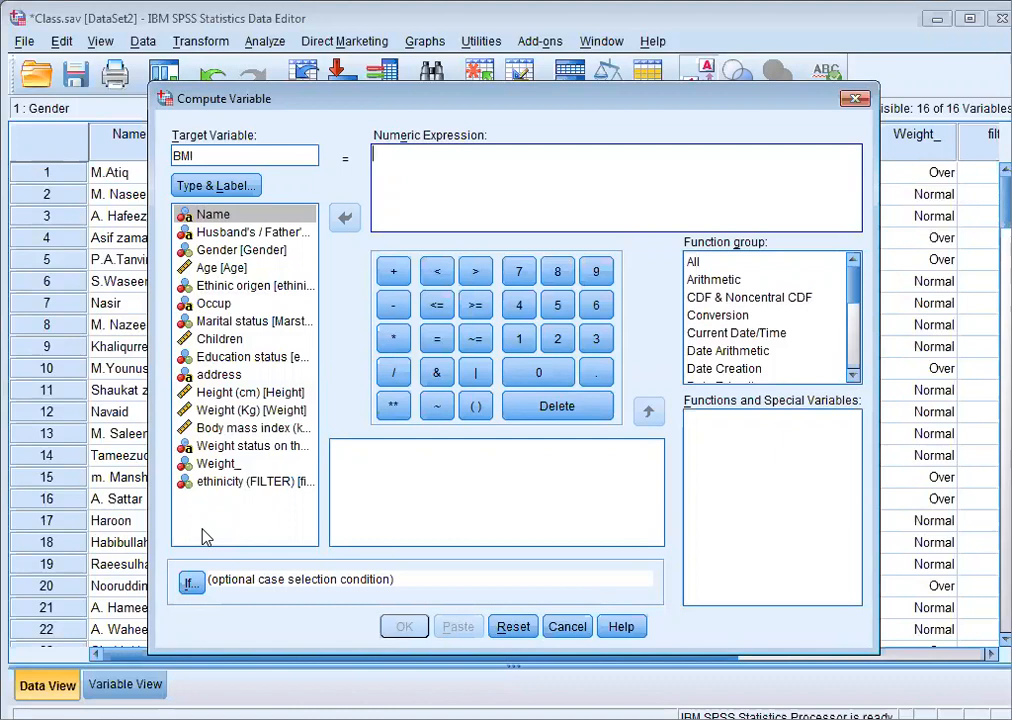
left_click(240, 412)
left_click(240, 412)
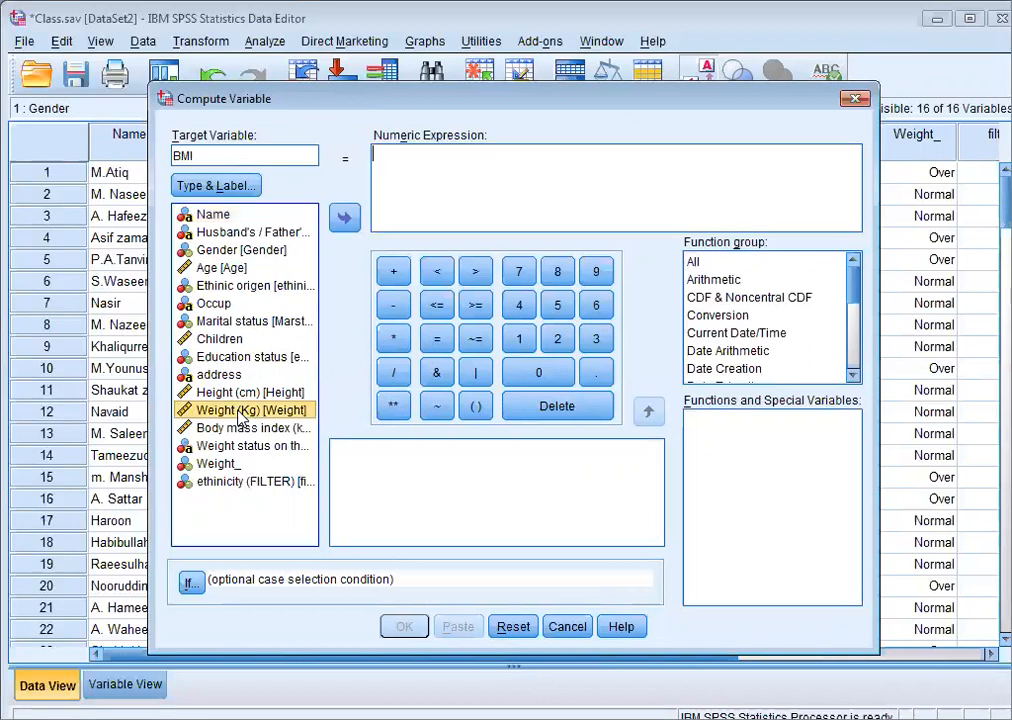
left_click(345, 219)
type("/")
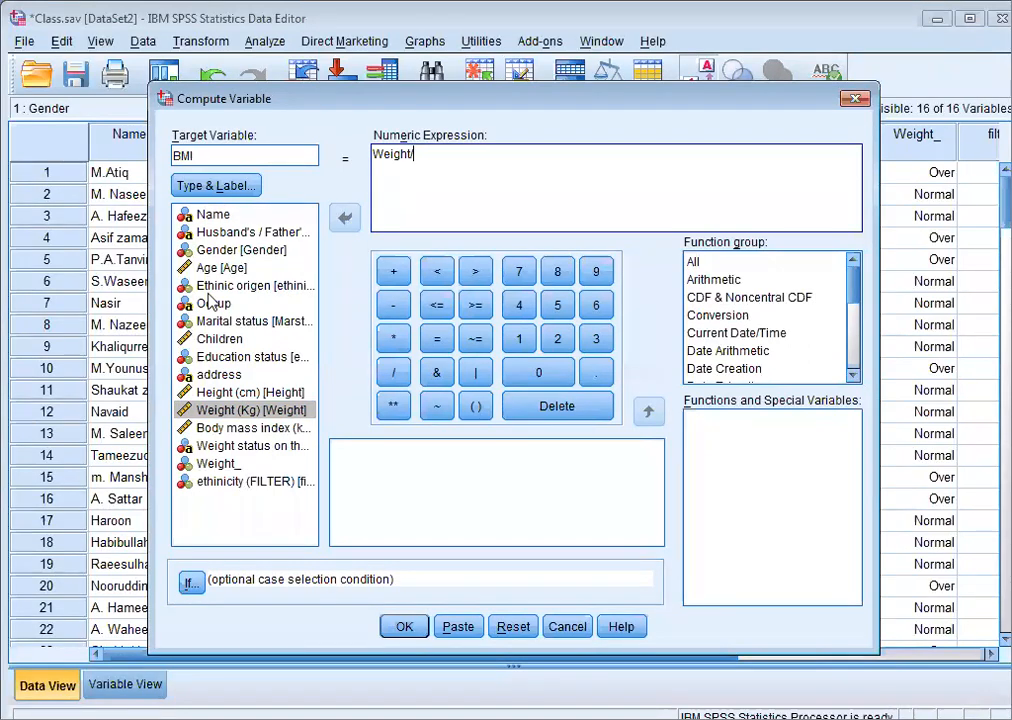
left_click(220, 394)
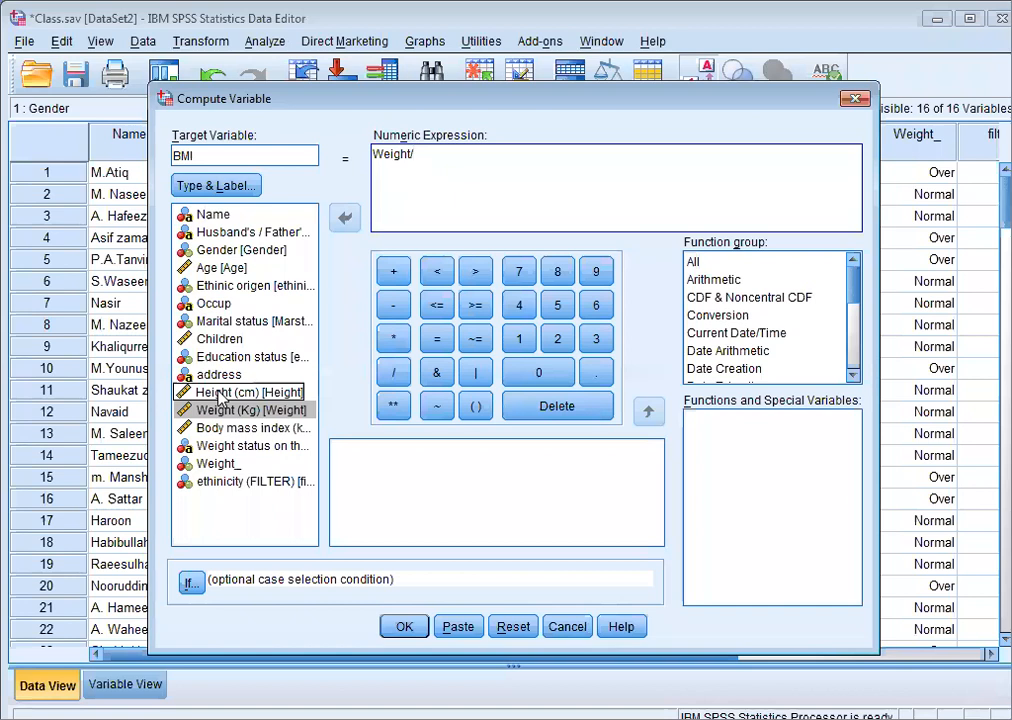
type("(")
left_click(207, 394)
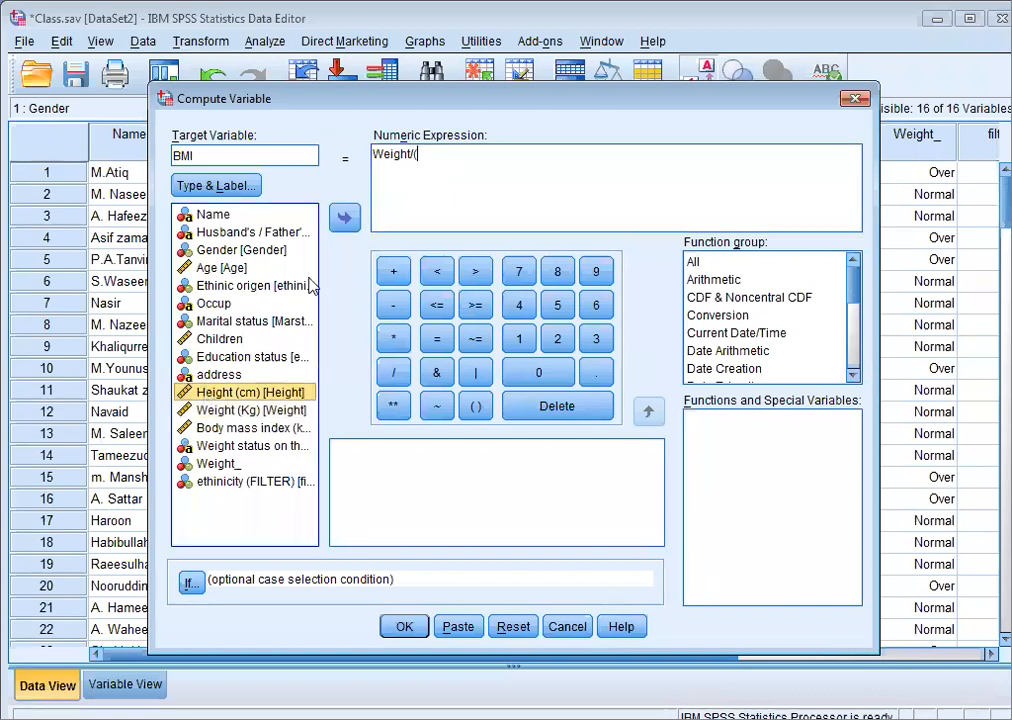
left_click(344, 218)
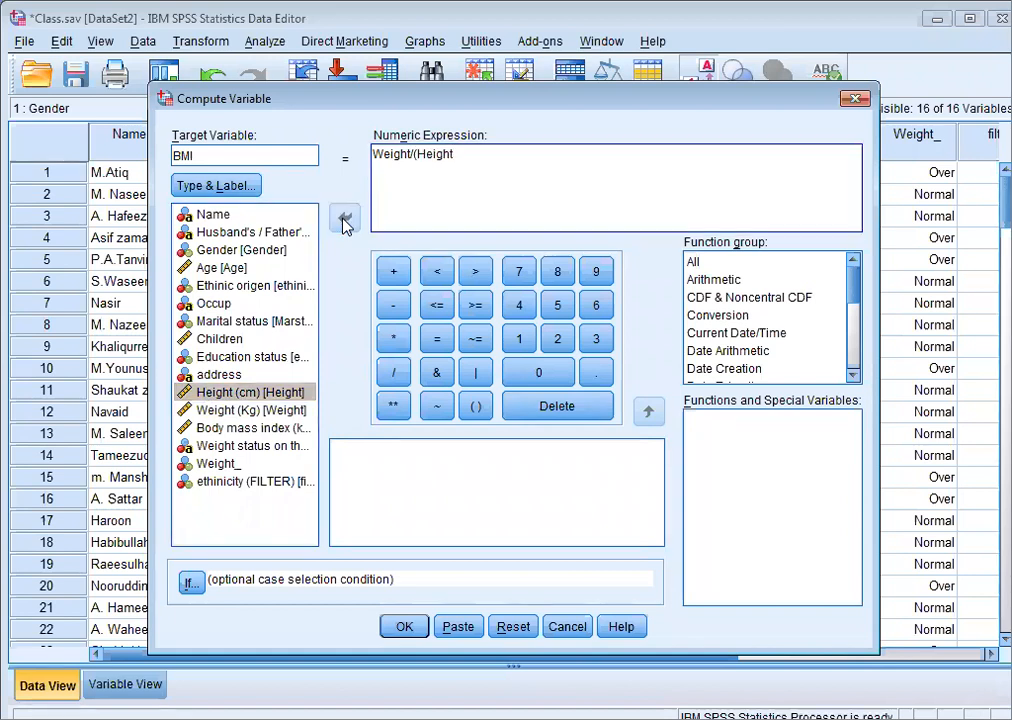
type(")")
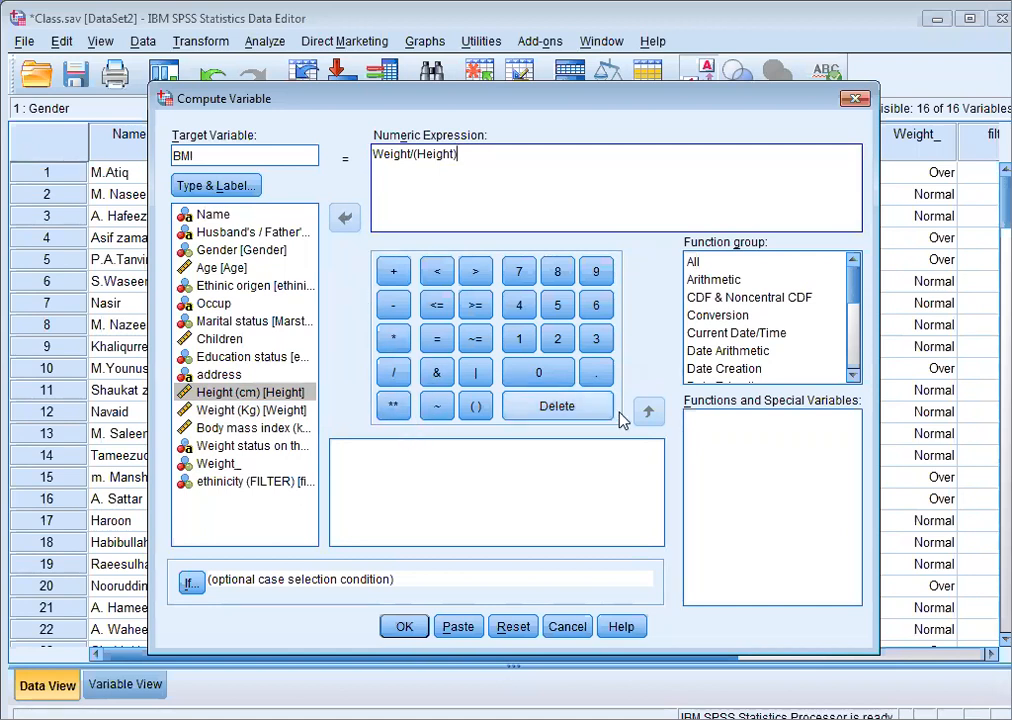
Examine the available function groups and the functions in the Arithmetic and All groups, then close Compute Variable without running it
left_click_drag(856, 281, 856, 284)
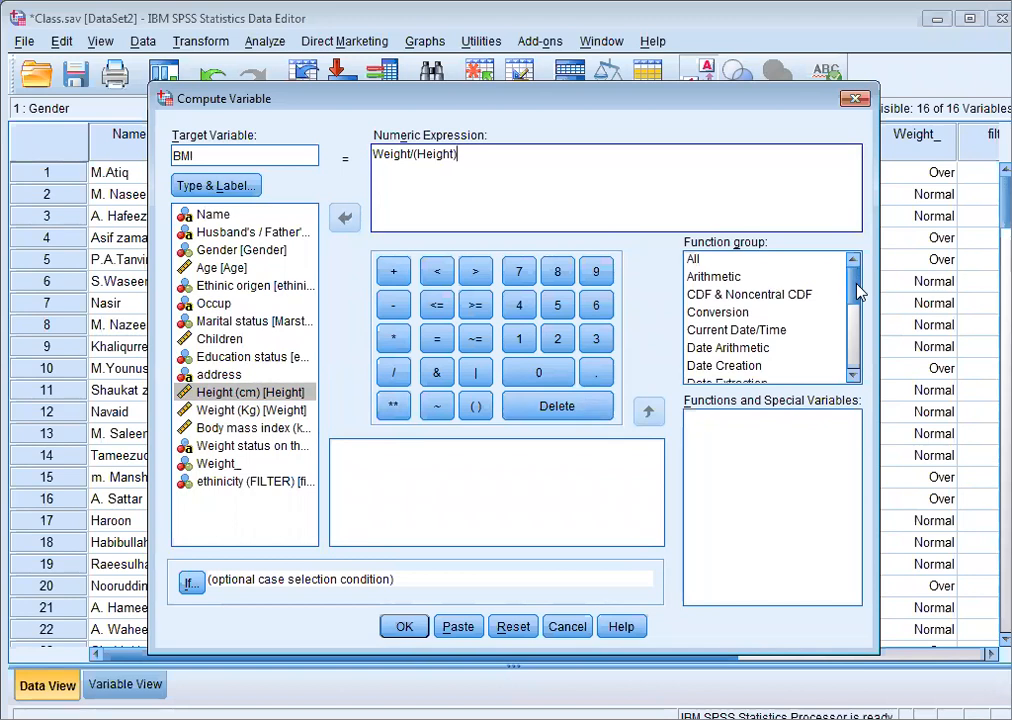
left_click(723, 277)
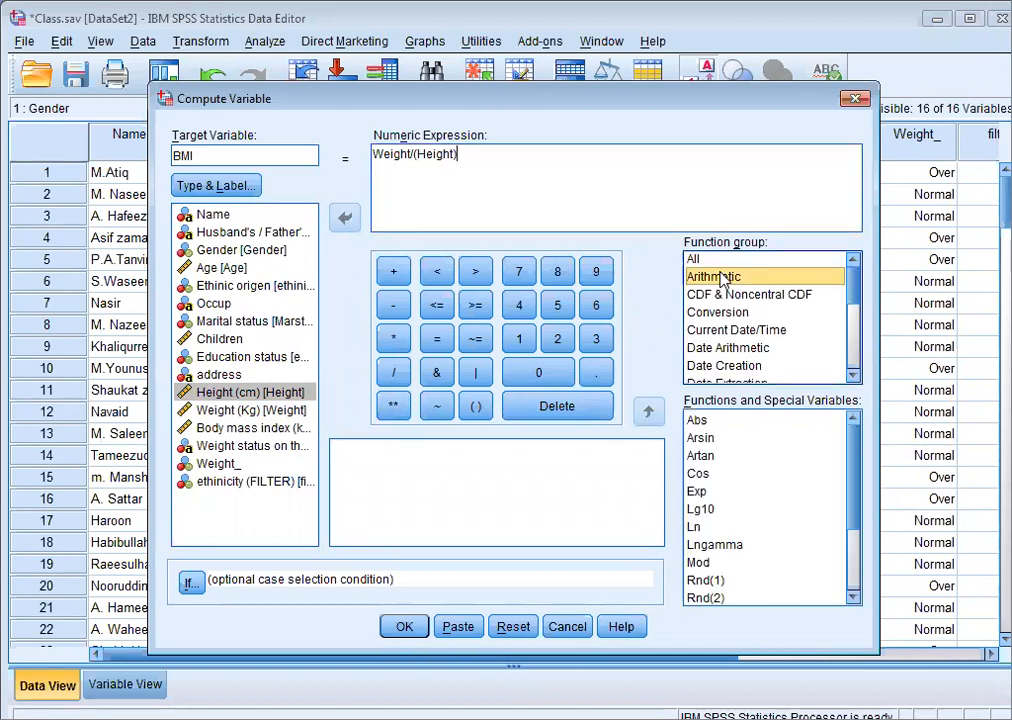
left_click_drag(849, 492, 852, 545)
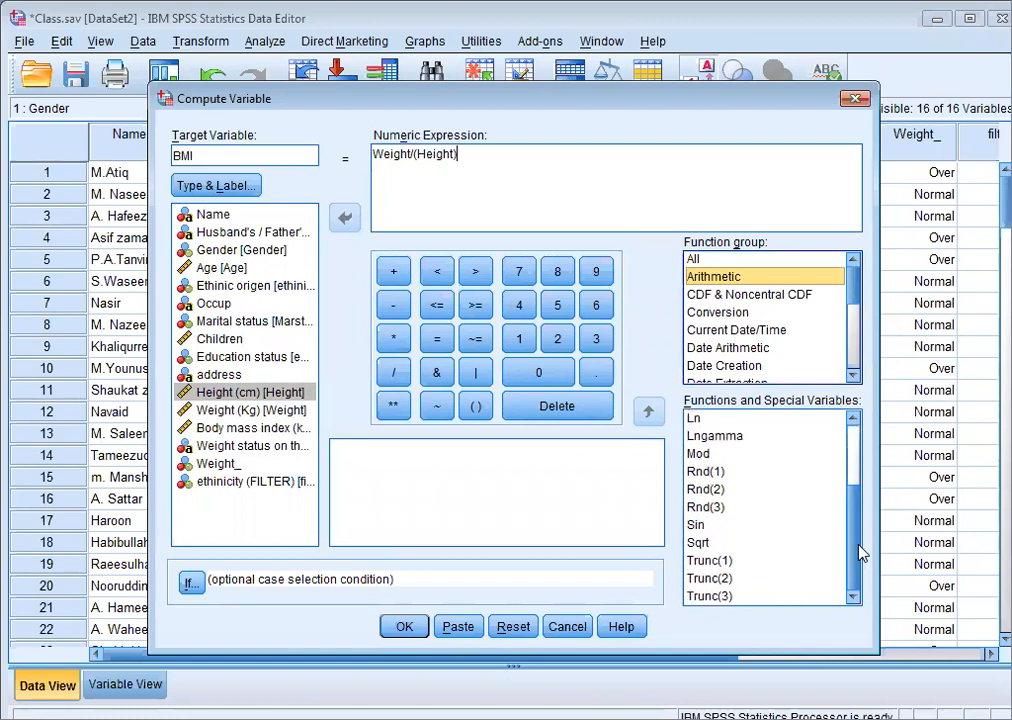
scroll(852, 510, "up", 2)
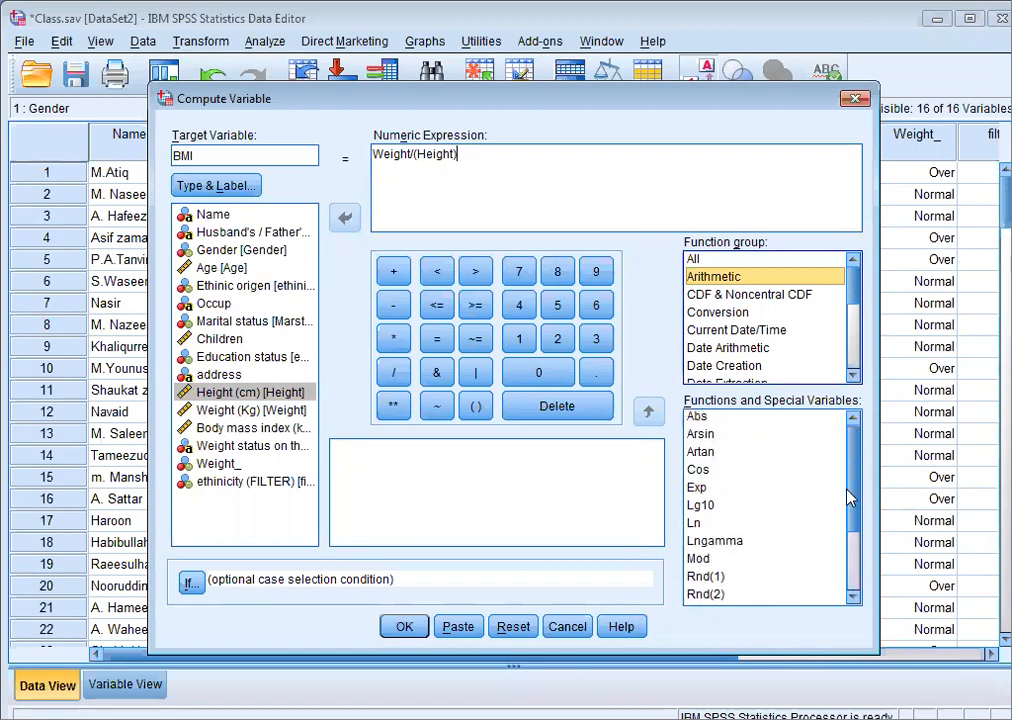
left_click(703, 261)
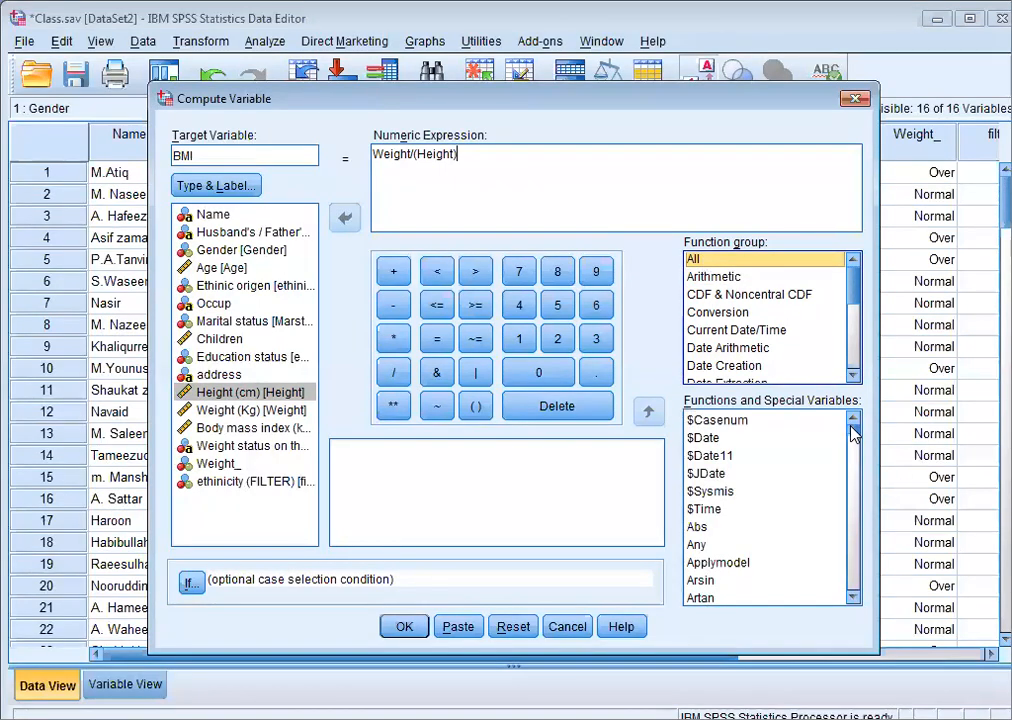
left_click_drag(851, 427, 851, 431)
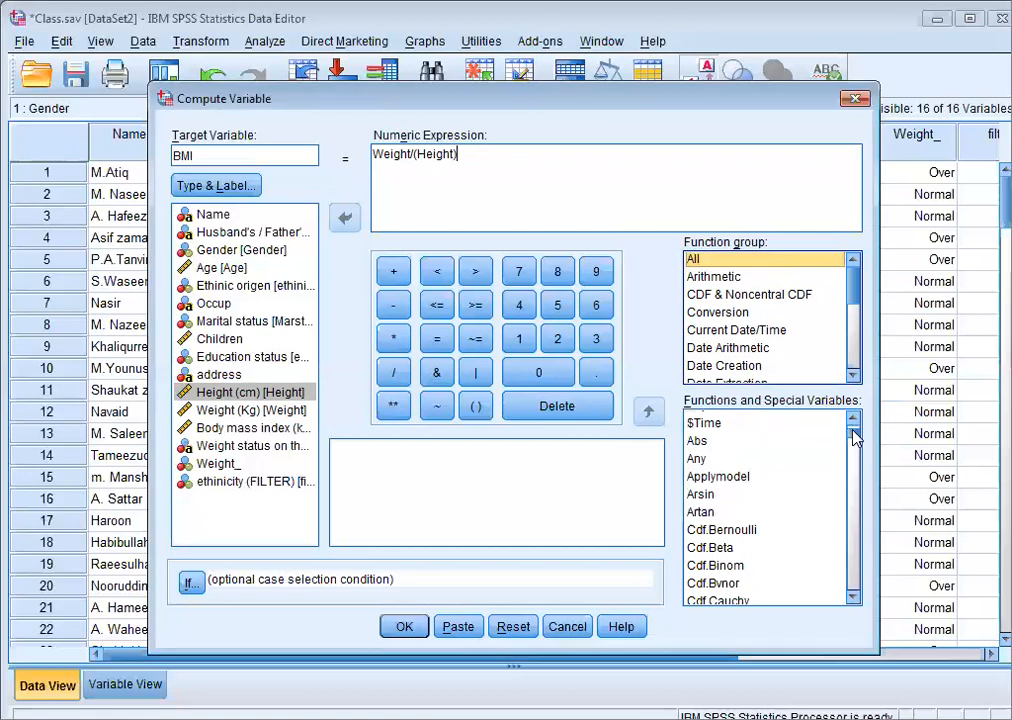
left_click_drag(853, 432, 859, 595)
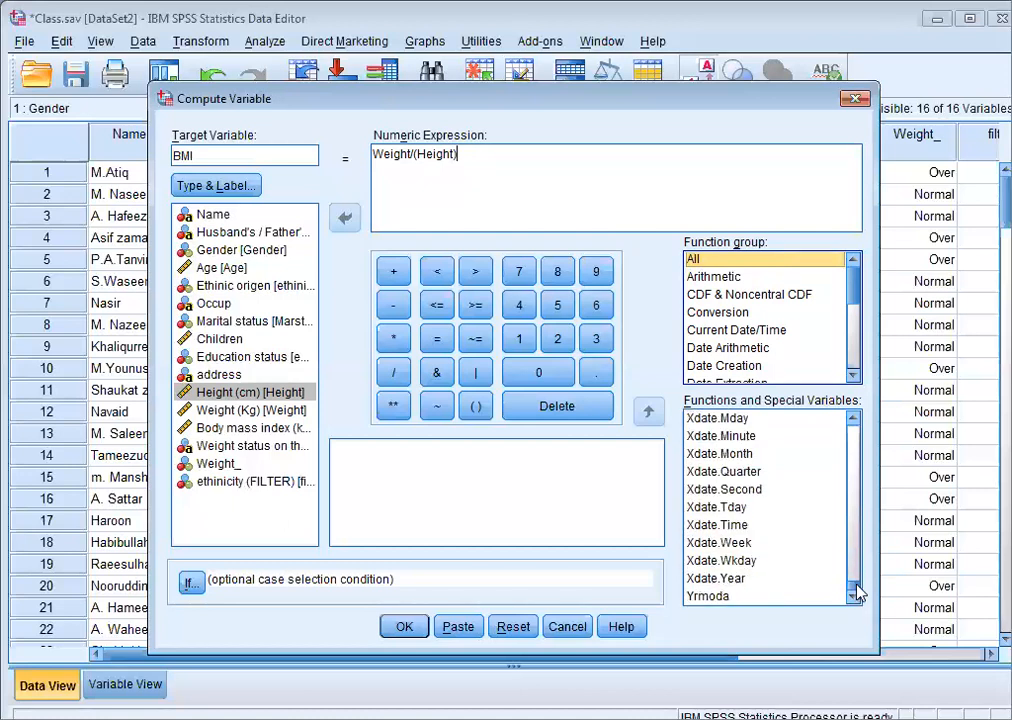
scroll(859, 592, "up", 1)
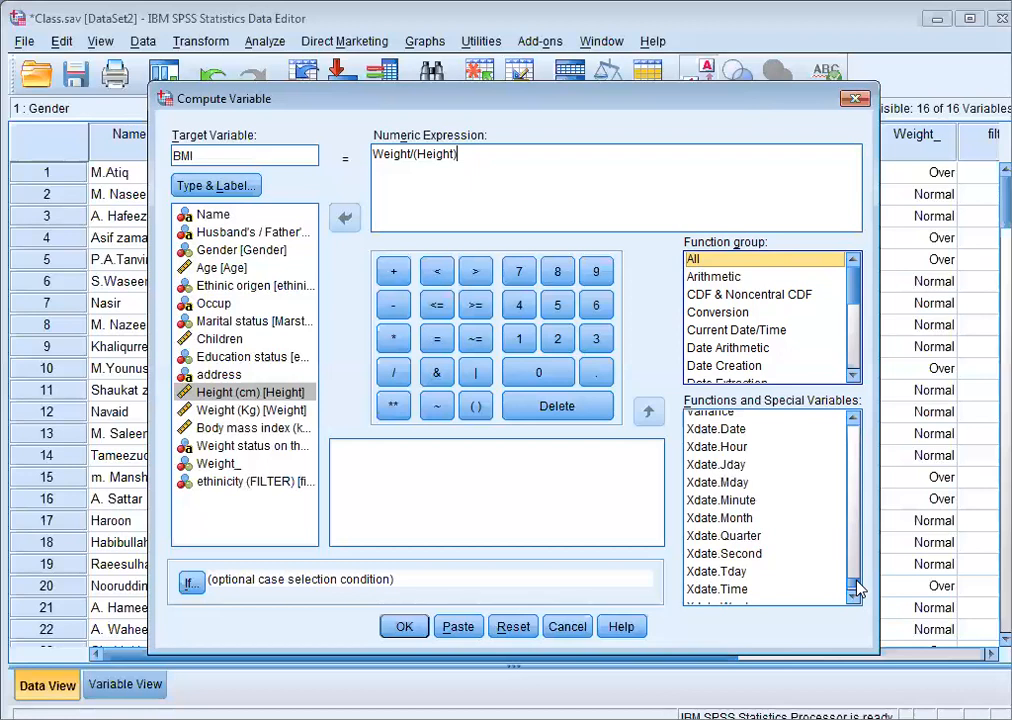
scroll(858, 585, "up", 4)
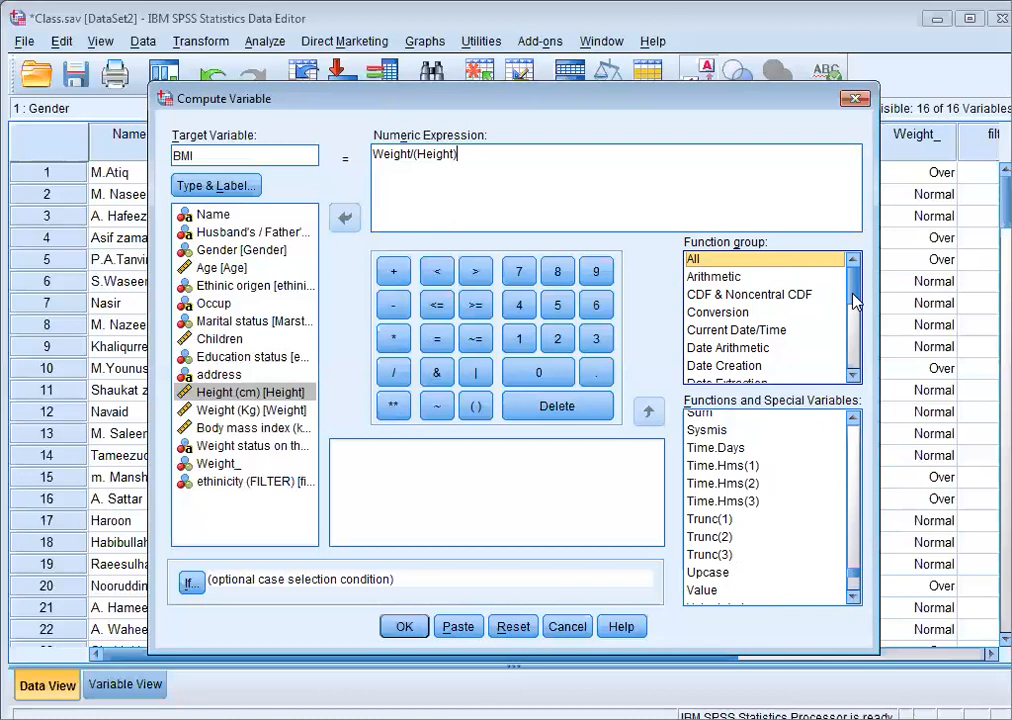
left_click_drag(856, 300, 856, 378)
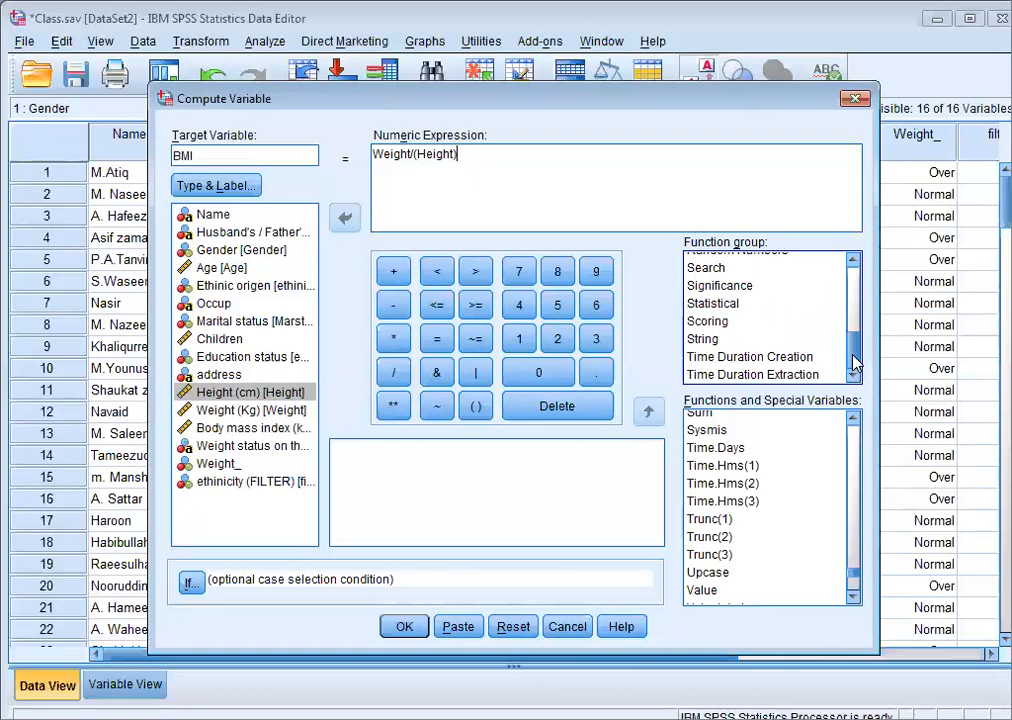
left_click_drag(856, 365, 851, 289)
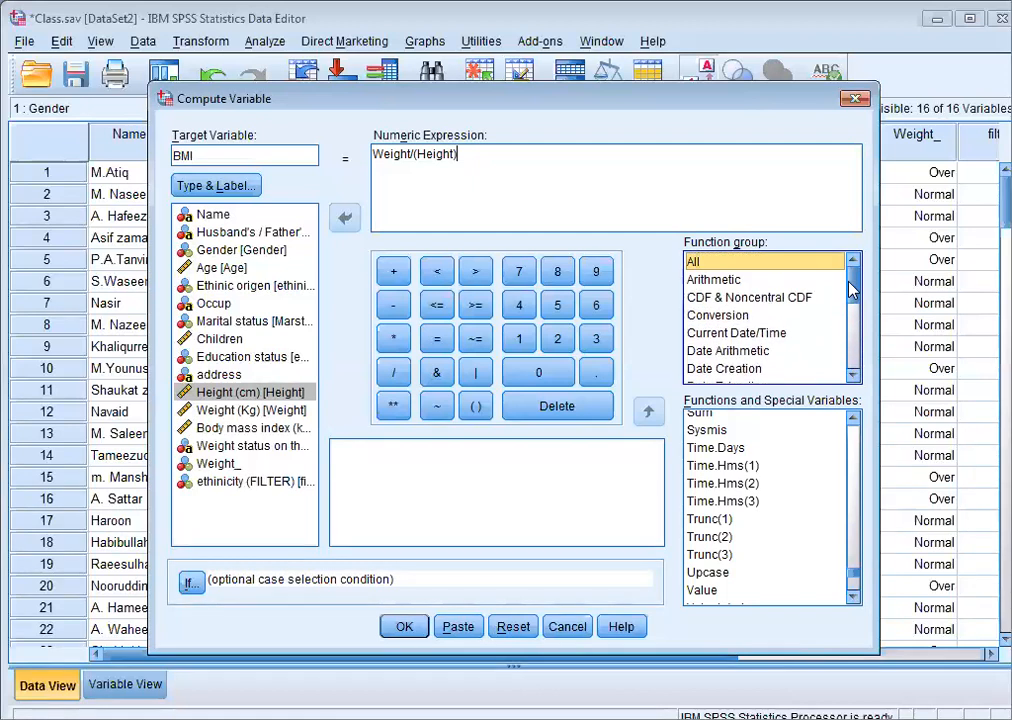
left_click(855, 100)
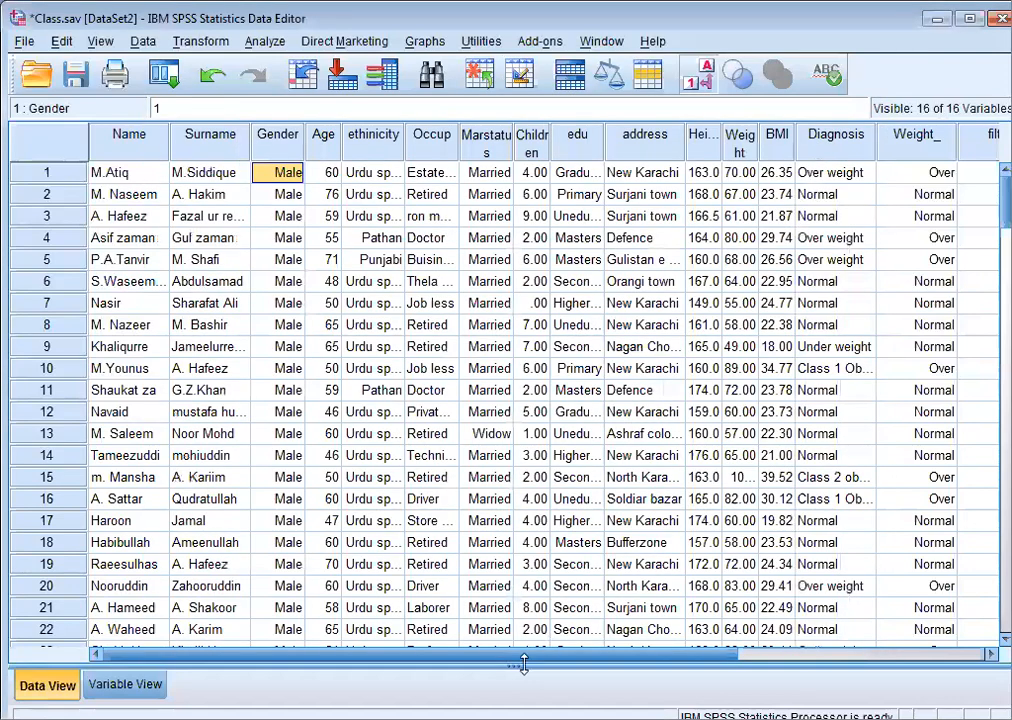
Set up a Compute Variable operation with target height and expression Height/100, and decline changing the existing variable
left_click_drag(515, 658, 640, 660)
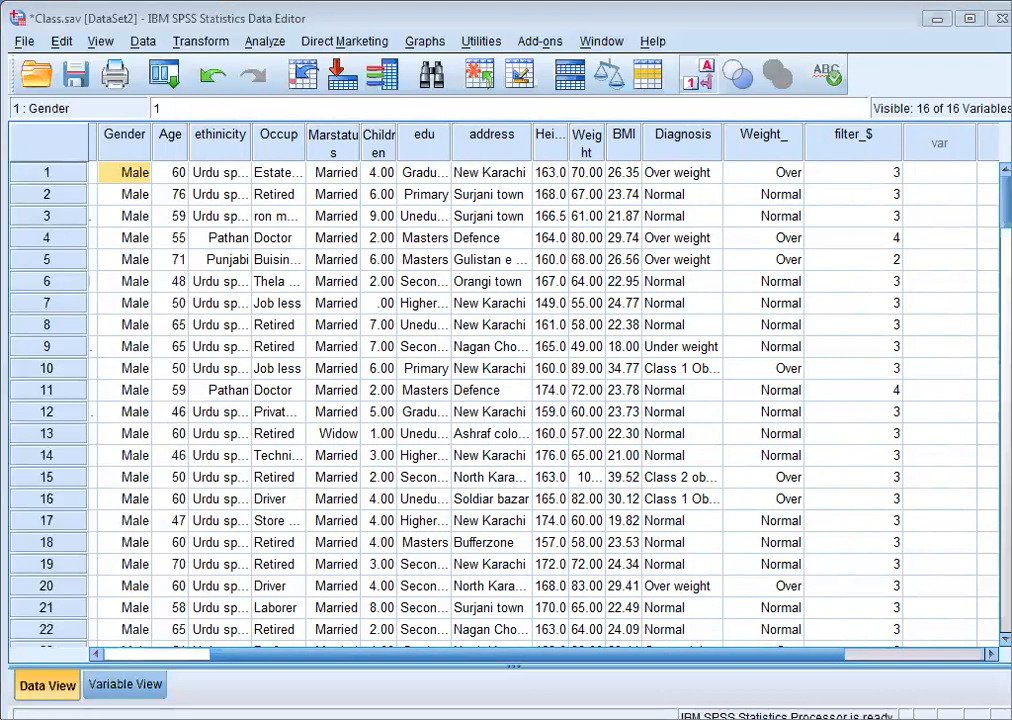
left_click(200, 41)
left_click(226, 70)
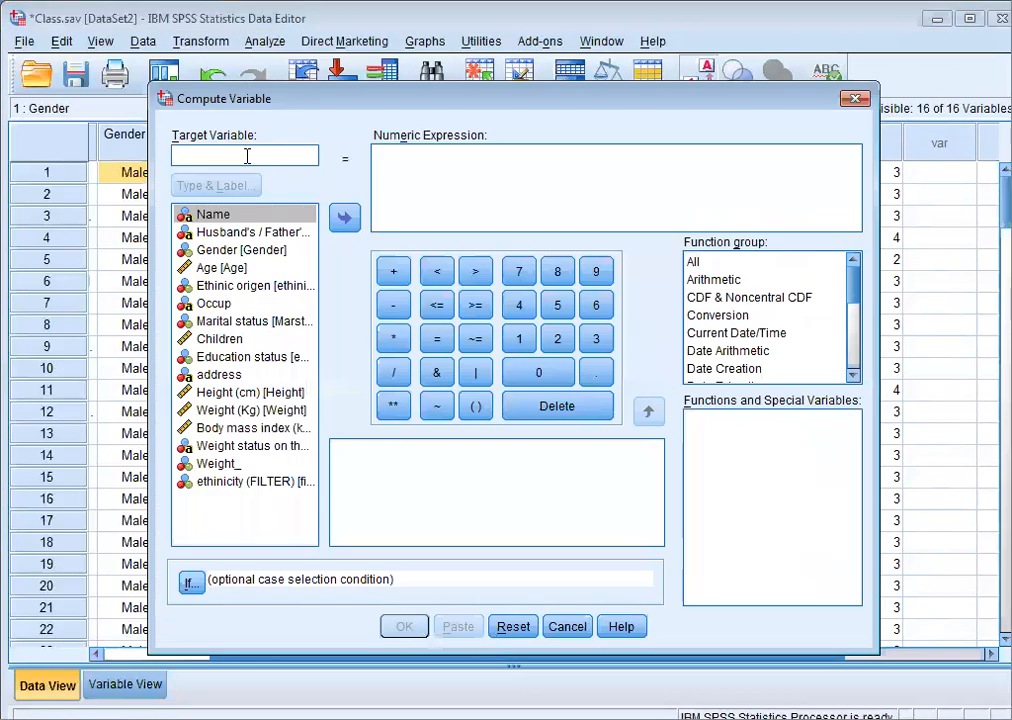
type("height")
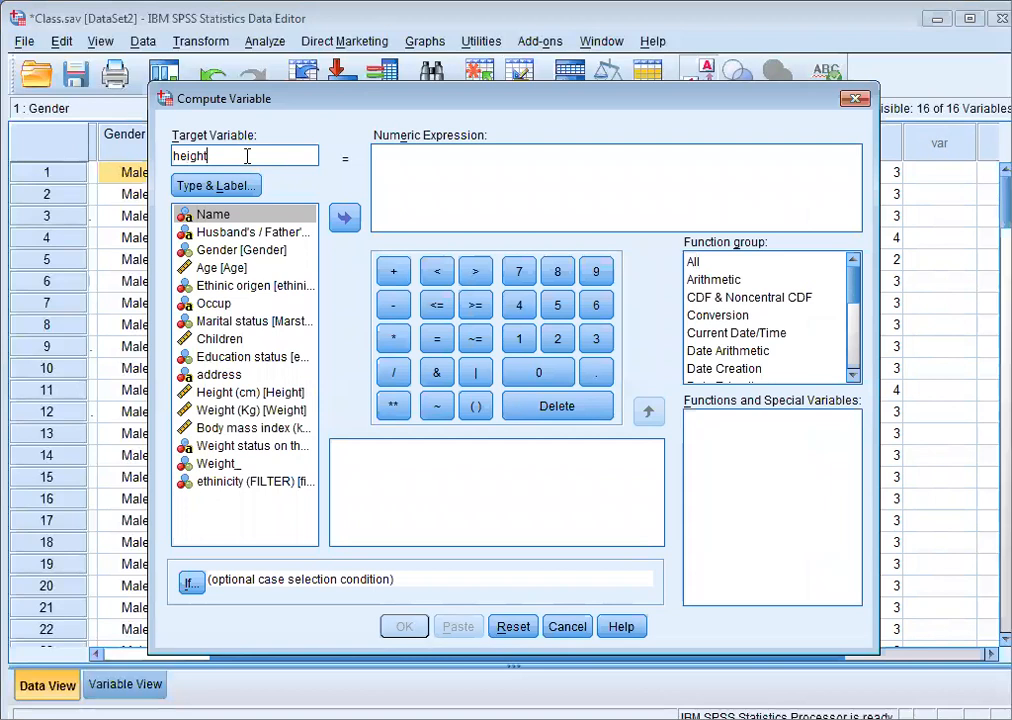
left_click(381, 156)
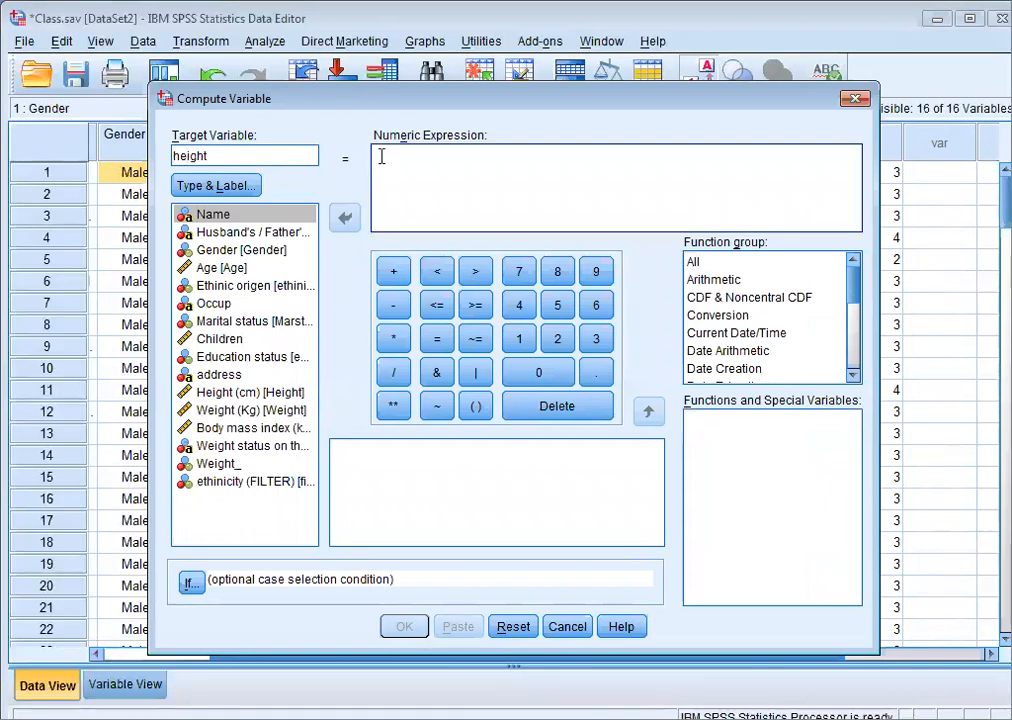
left_click(250, 392)
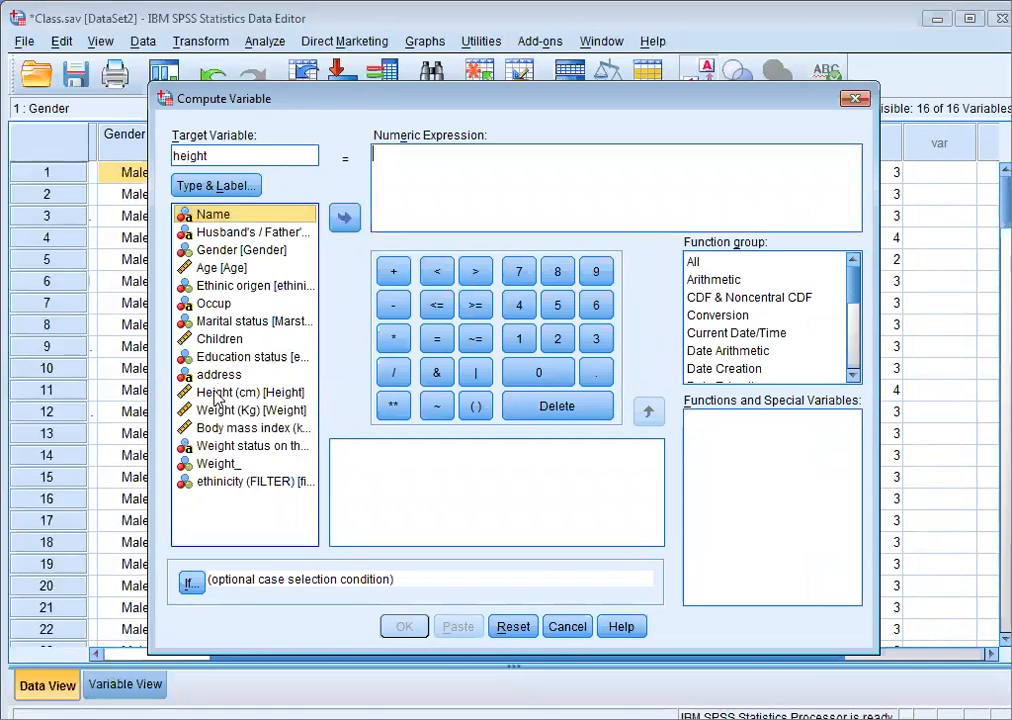
left_click(343, 218)
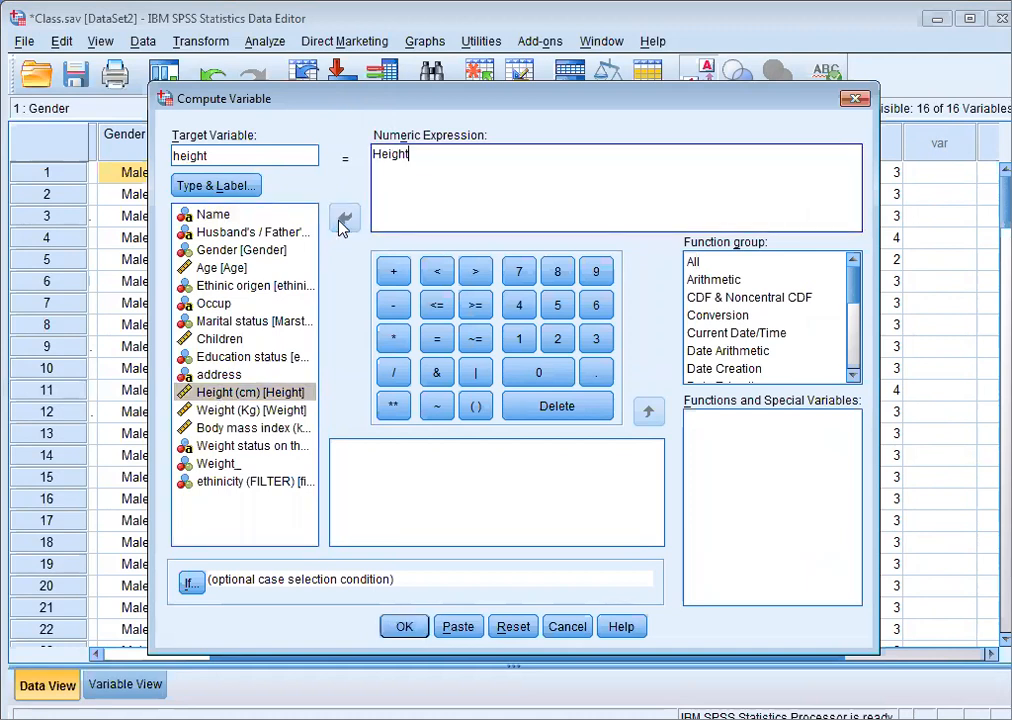
type("/100")
left_click(404, 627)
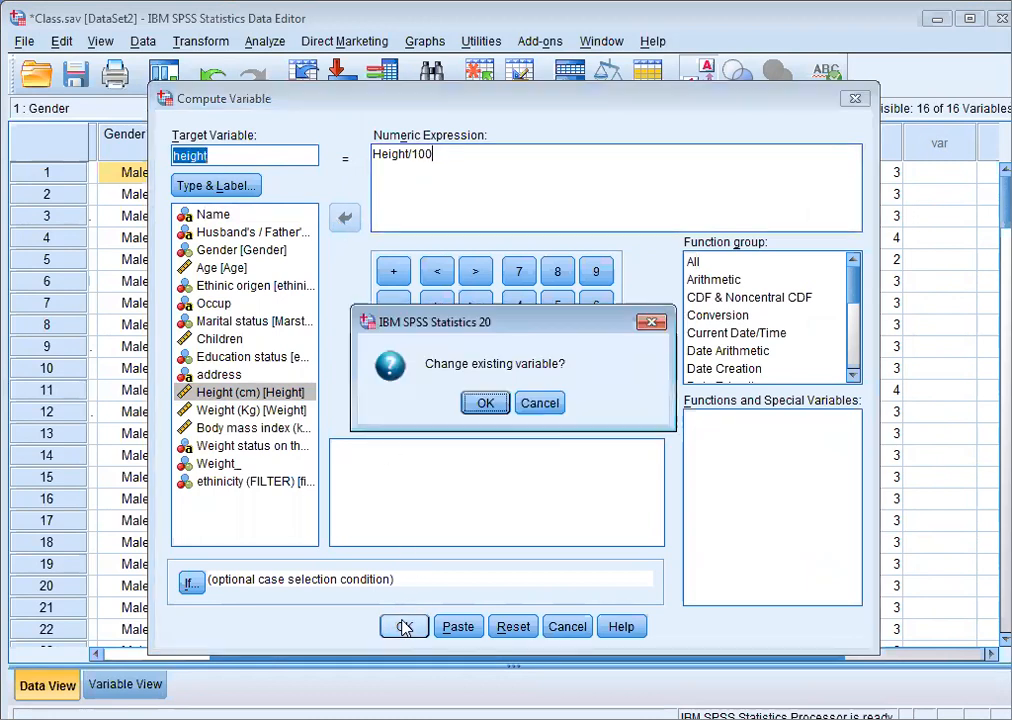
left_click(524, 403)
Try to run the Height/100 computation with "height _1" as the target variable name
left_click(224, 157)
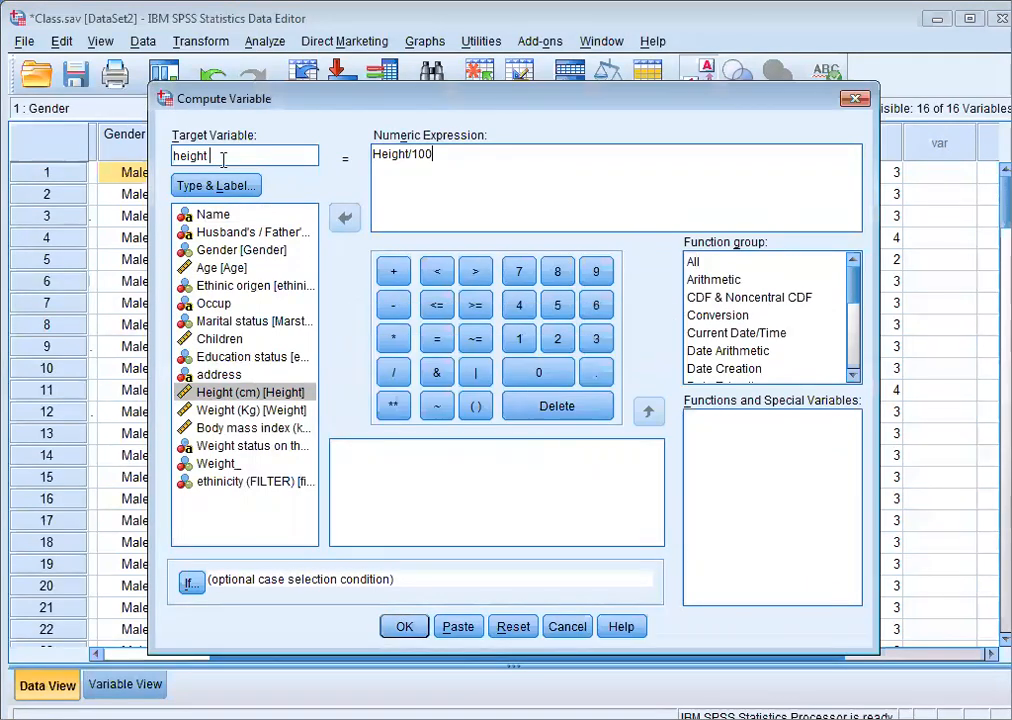
type("_1")
left_click(403, 627)
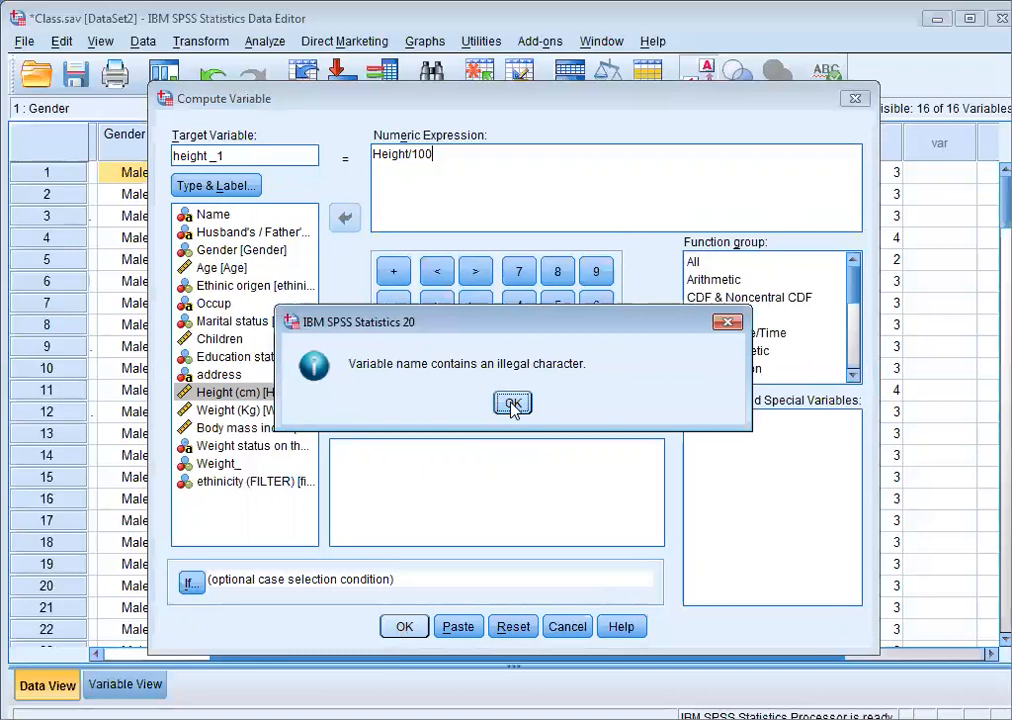
left_click(221, 160)
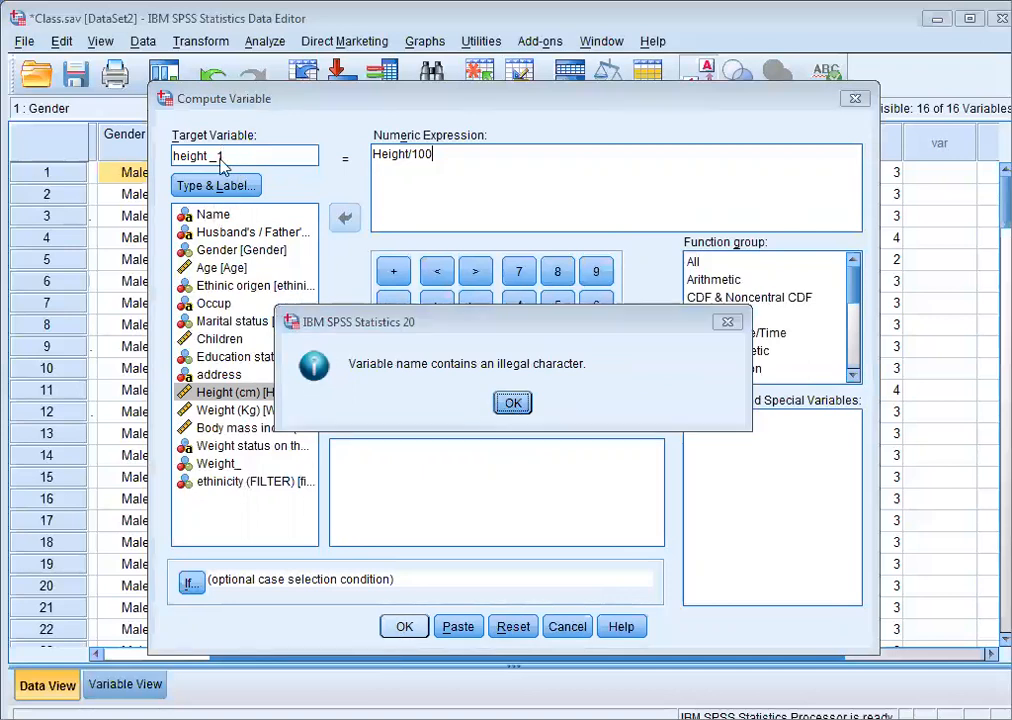
left_click(516, 406)
Set the target variable name to height_1 and run the computation
key("BackSpace")
key("BackSpace")
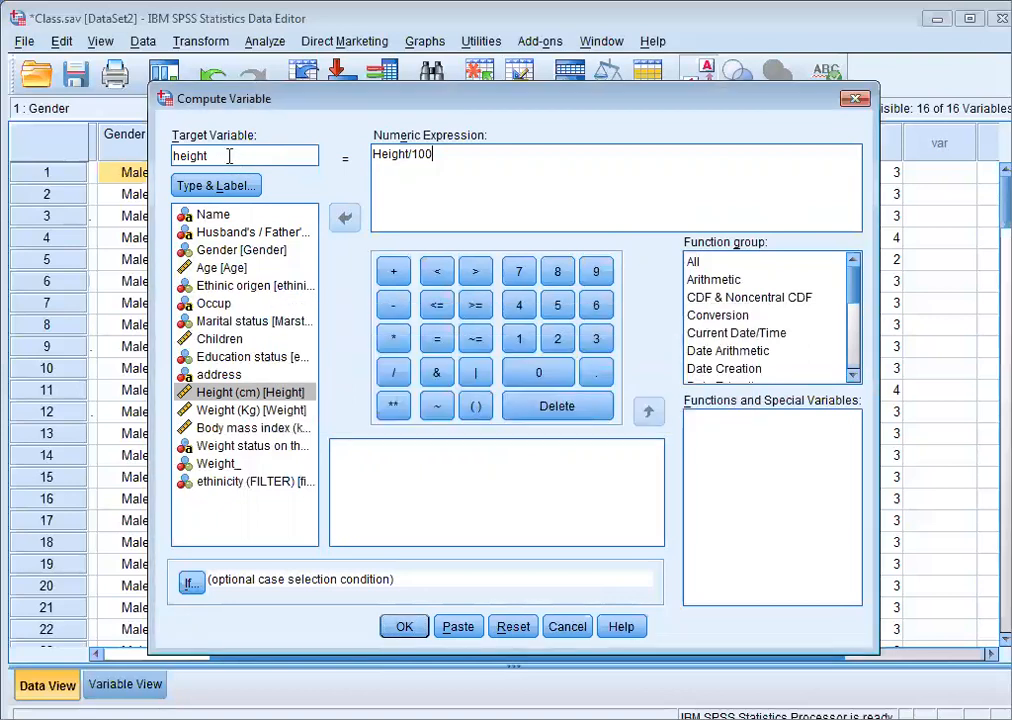
type("_1")
key("Return")
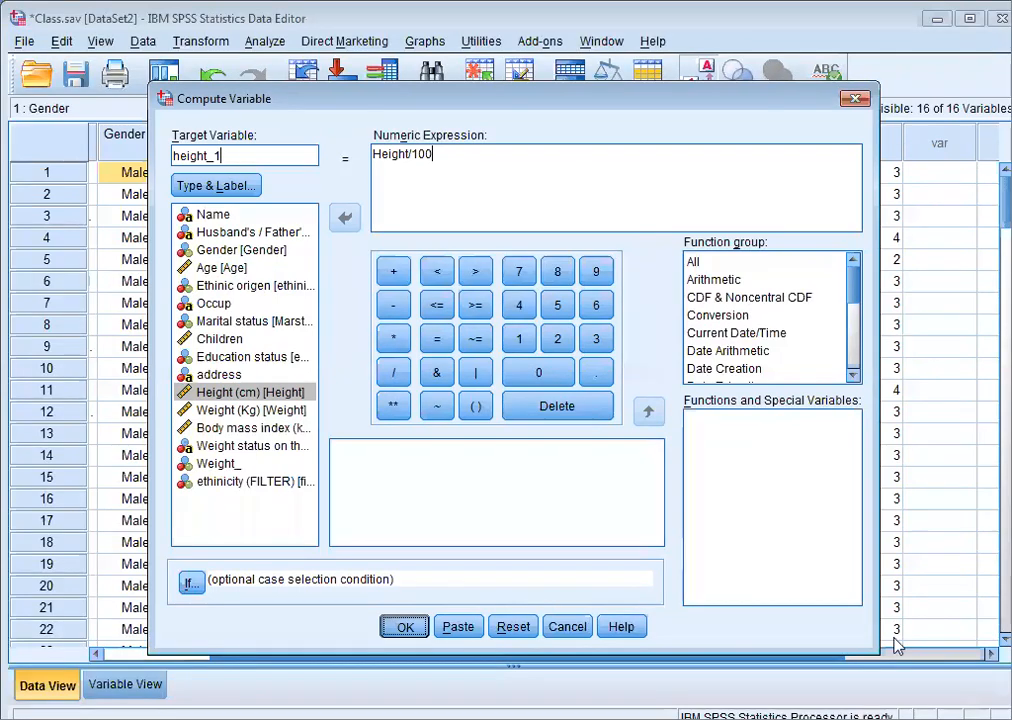
key("Return")
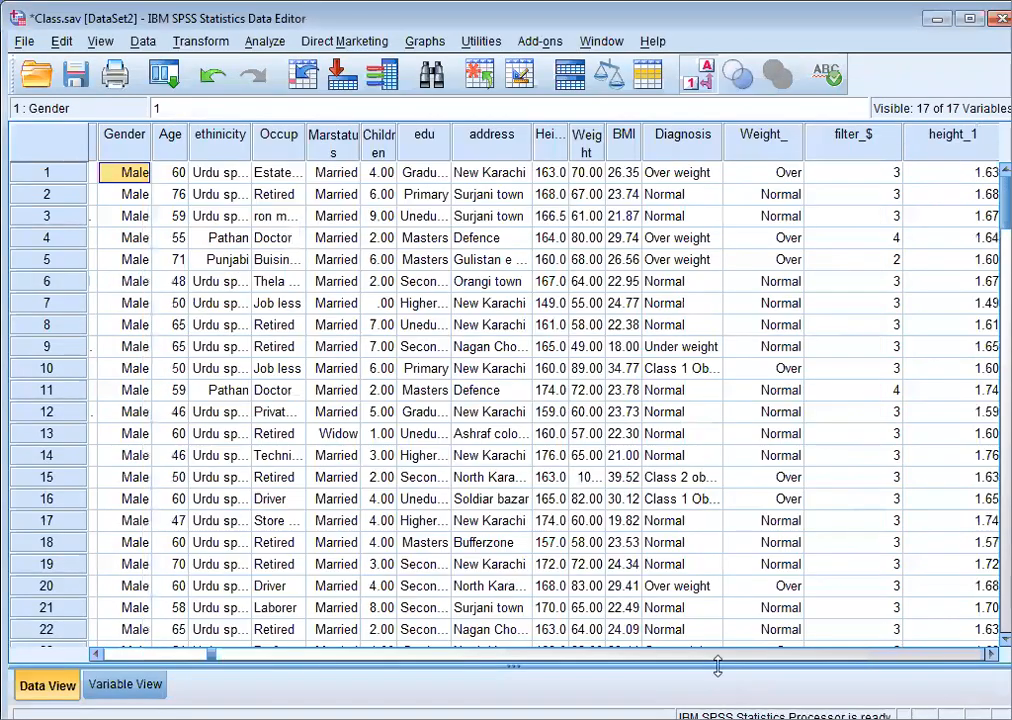
Review the height_1 values down the cases in the data sheet
left_click(985, 654)
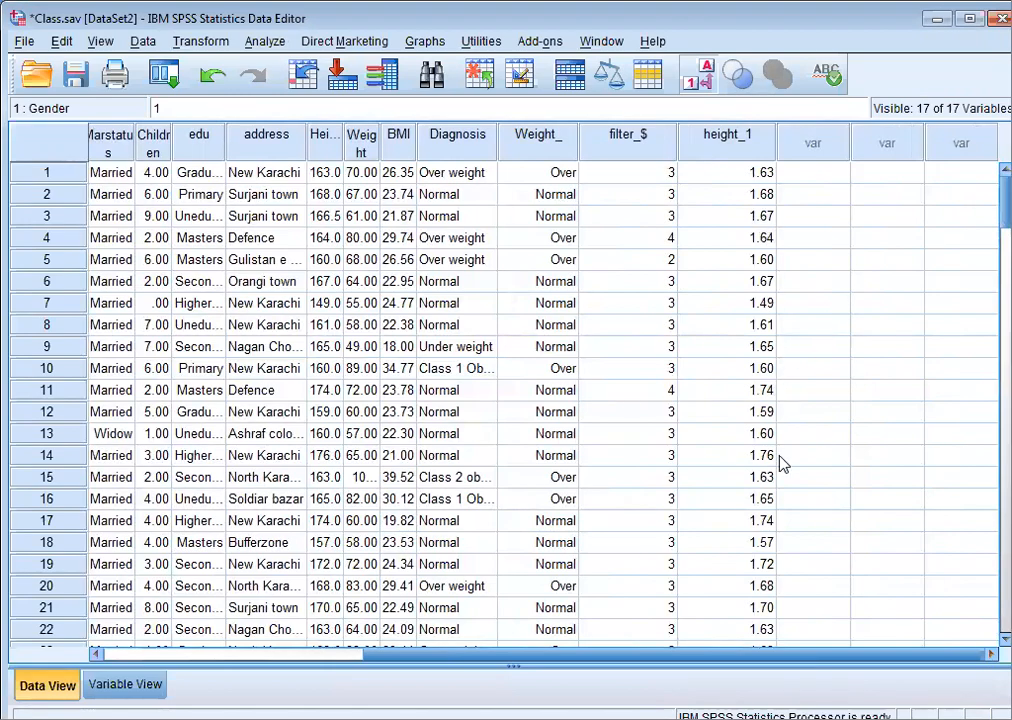
scroll(980, 210, "down", 11)
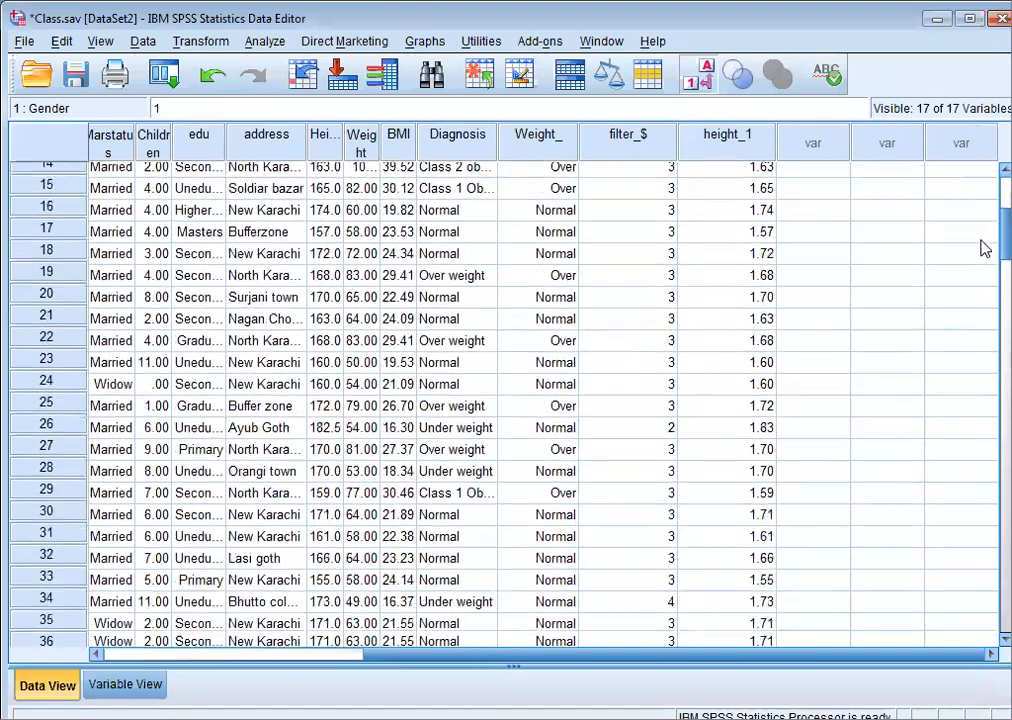
scroll(985, 286, "down", 20)
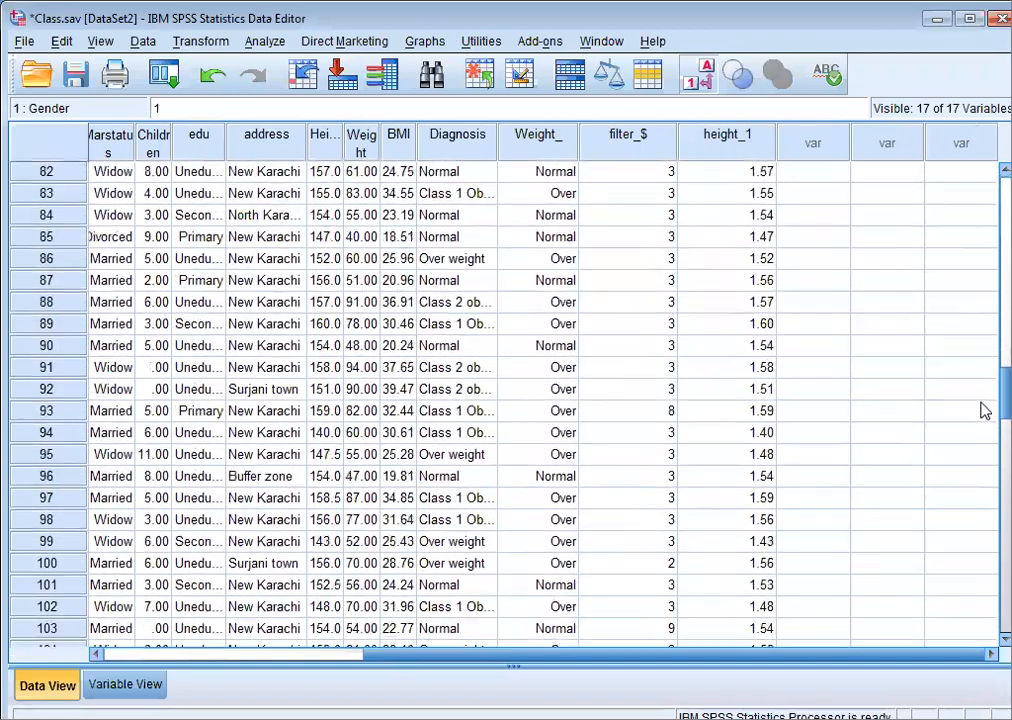
Start a new Compute Variable operation and set the target variable name to BMI
scroll(985, 447, "down", 14)
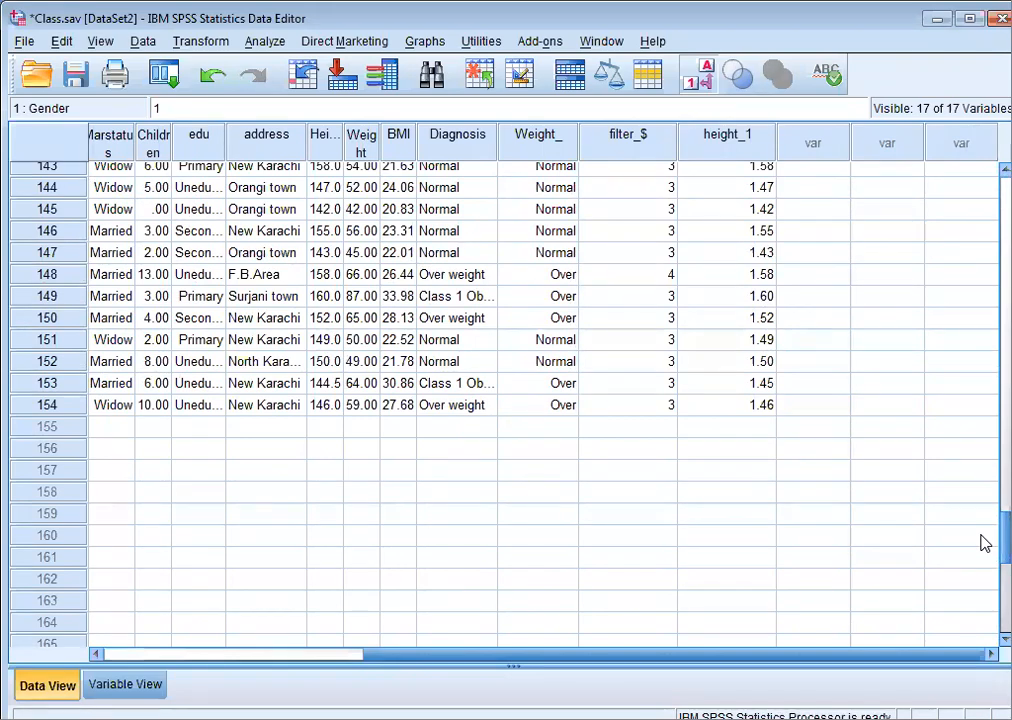
scroll(985, 543, "up", 20)
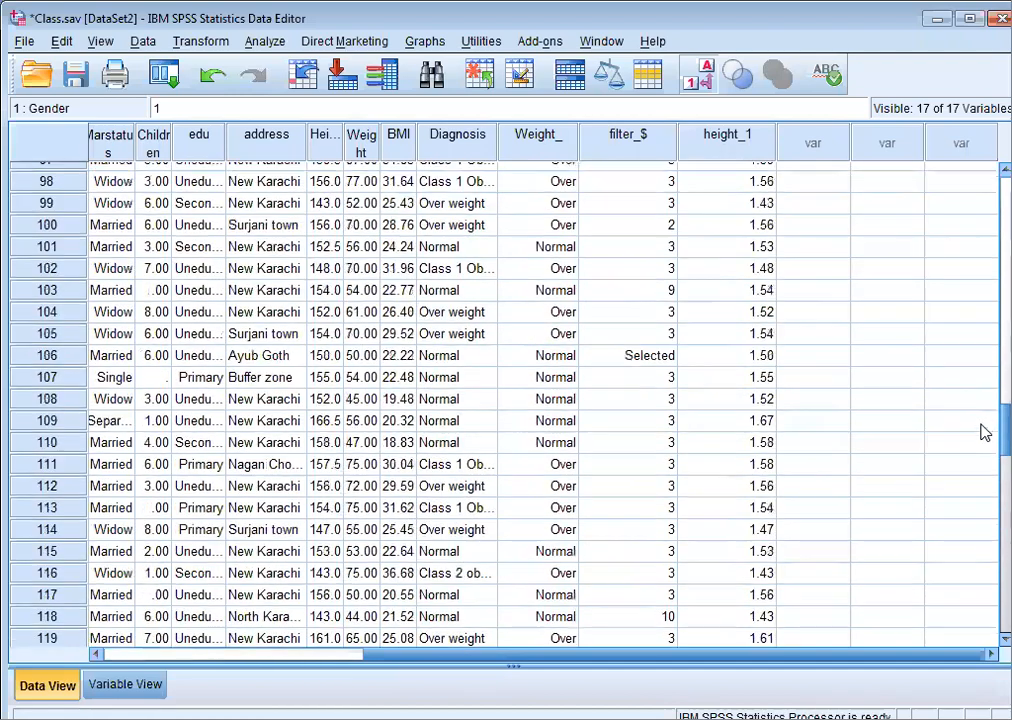
scroll(980, 373, "up", 20)
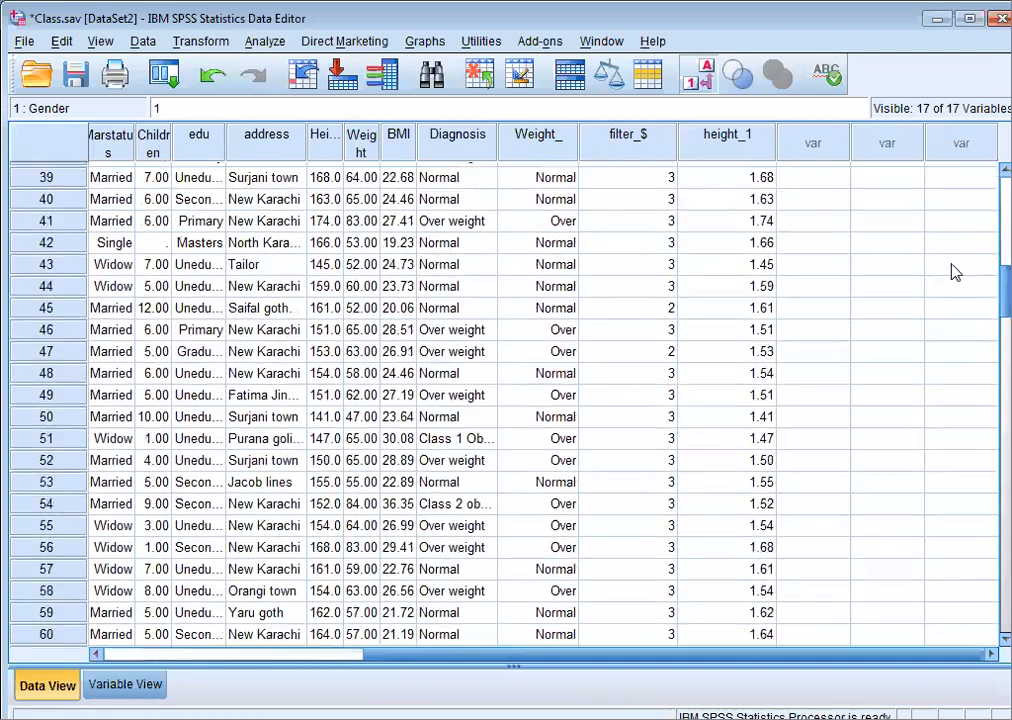
left_click(210, 45)
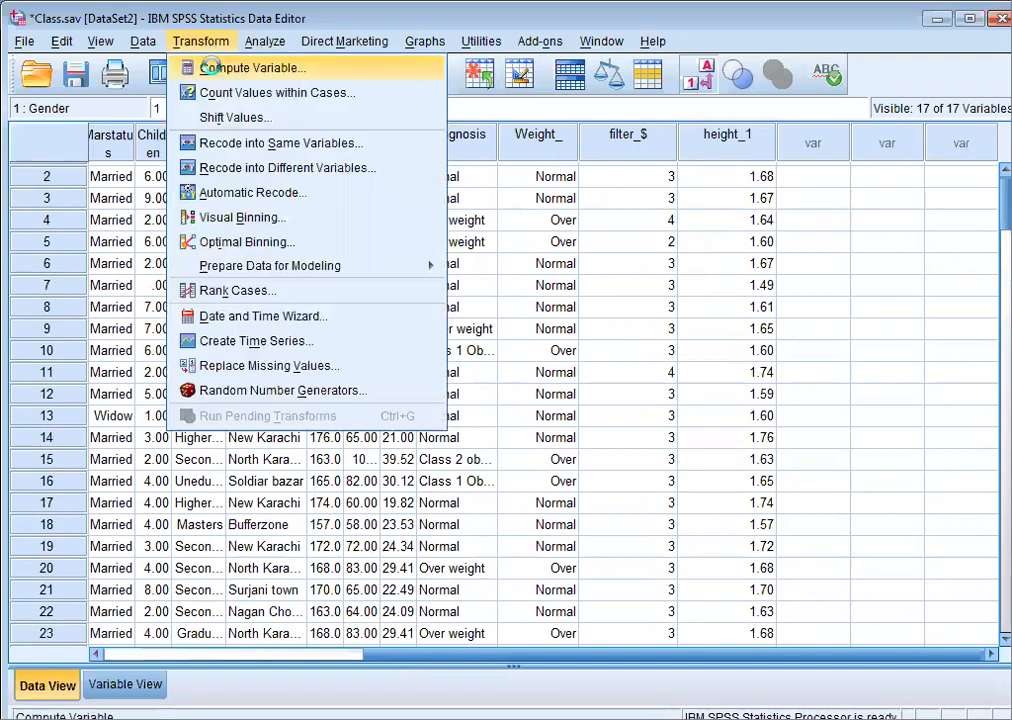
left_click(211, 70)
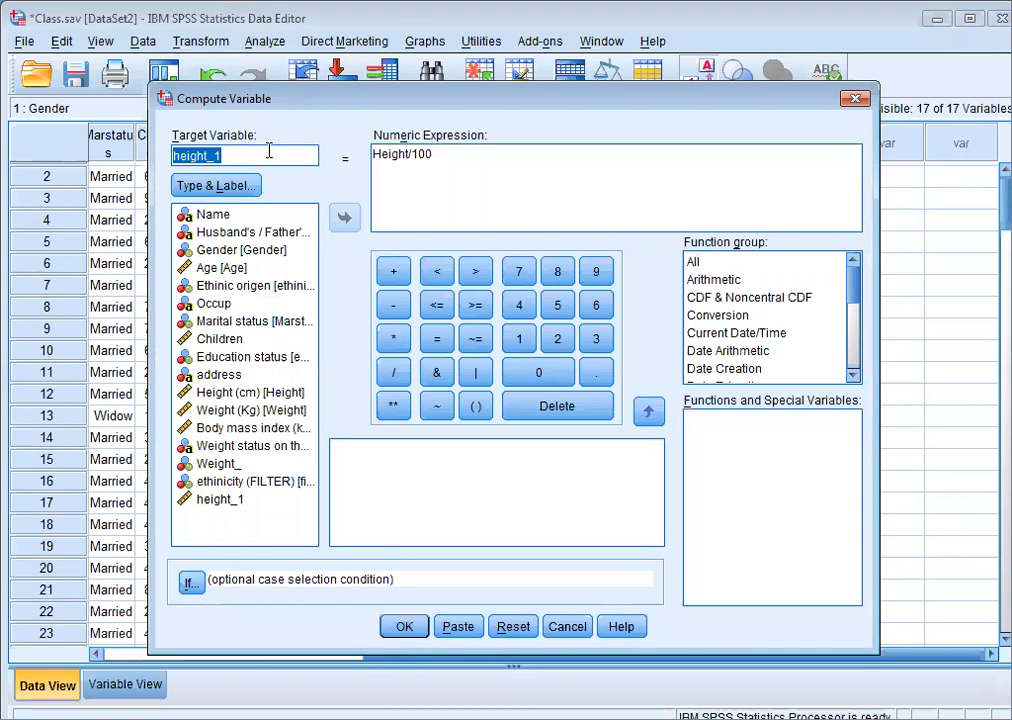
key("BackSpace")
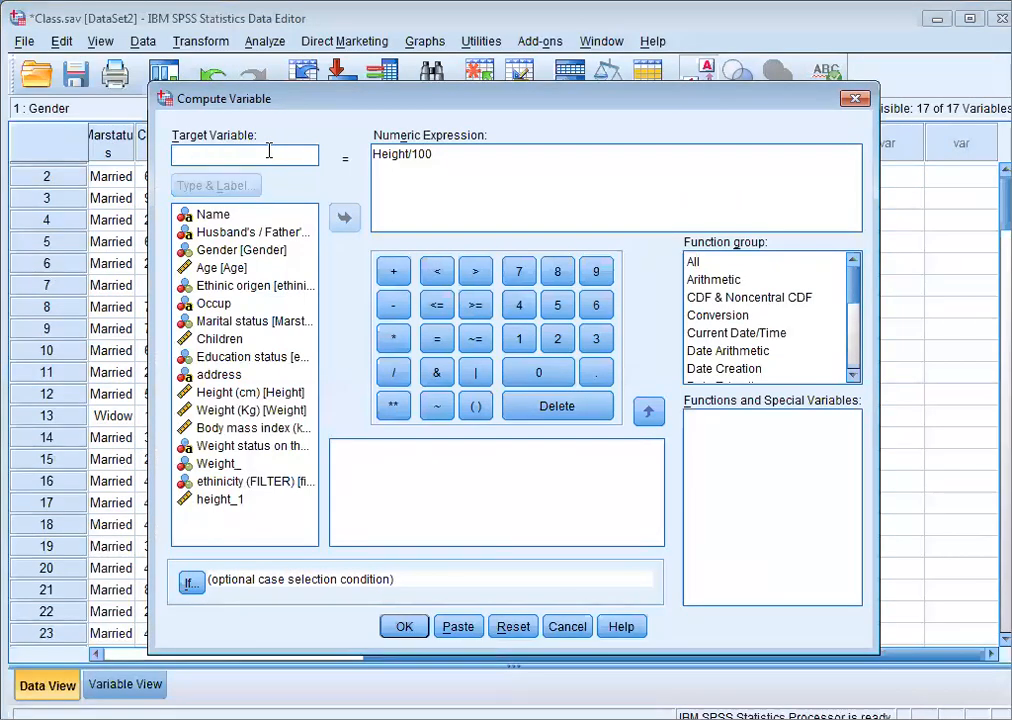
type("BMI")
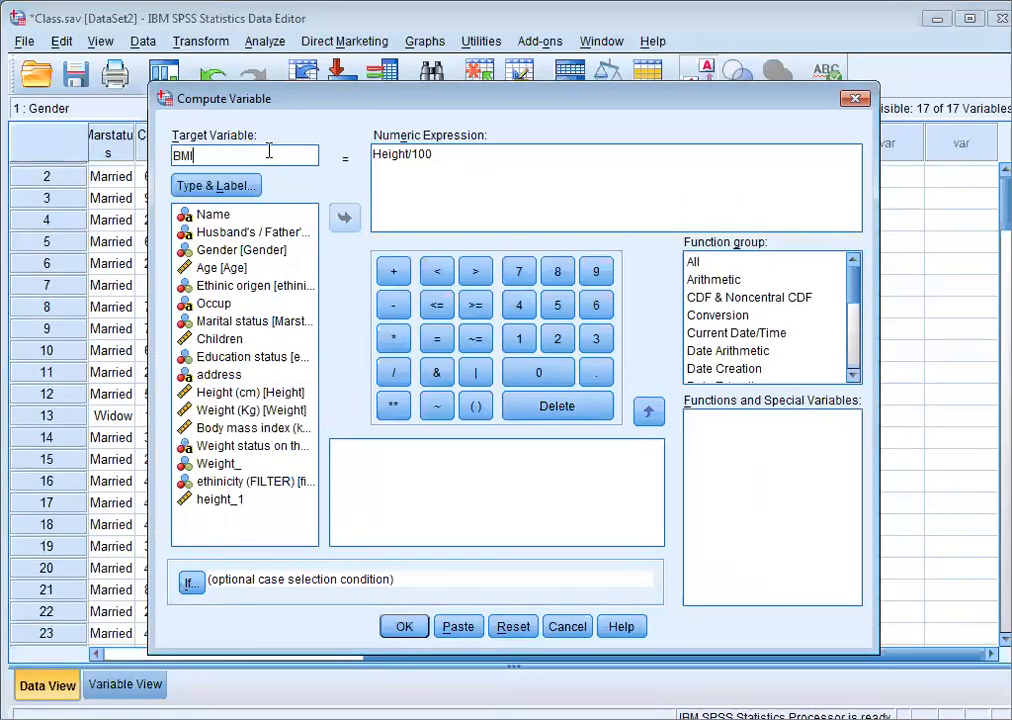
Replace the Height/100 numeric expression with Weight/(height_1*height_1)
left_click(450, 153)
key("BackSpace")
key("BackSpace")
key("BackSpace")
key("BackSpace")
key("BackSpace")
key("BackSpace")
key("BackSpace")
key("BackSpace")
key("BackSpace")
key("BackSpace")
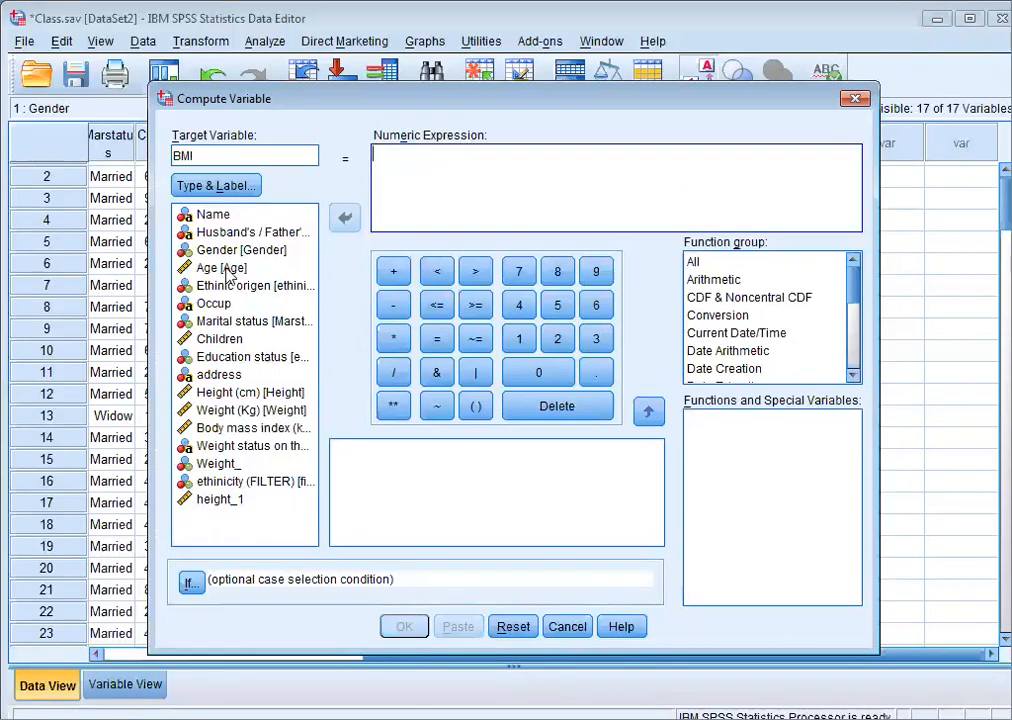
left_click(215, 411)
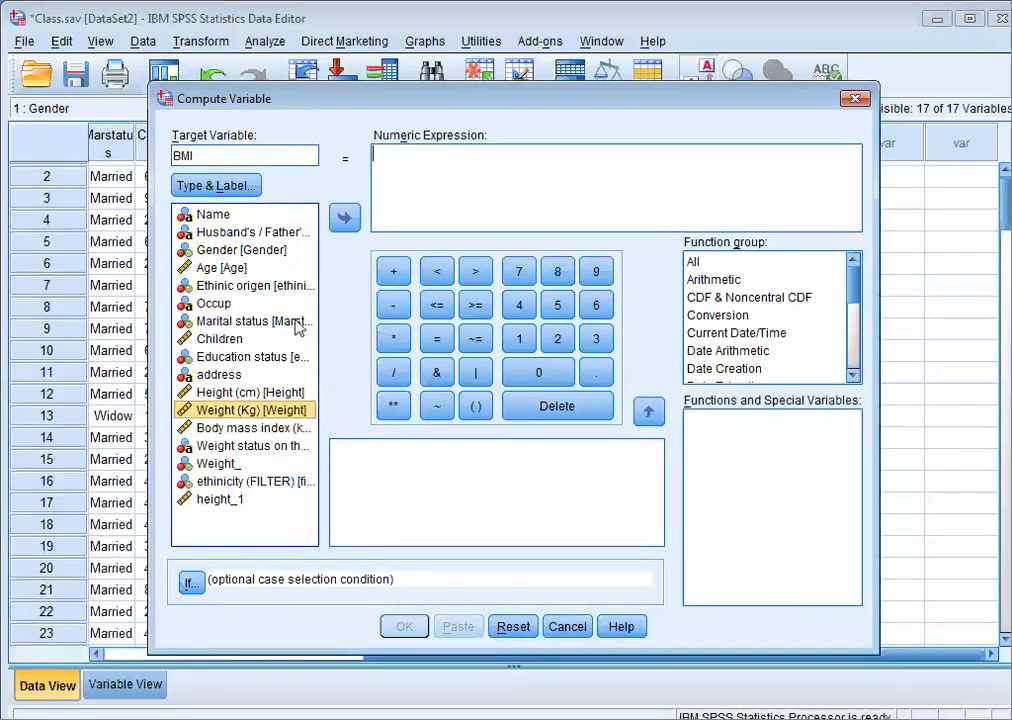
left_click(344, 219)
type("/(")
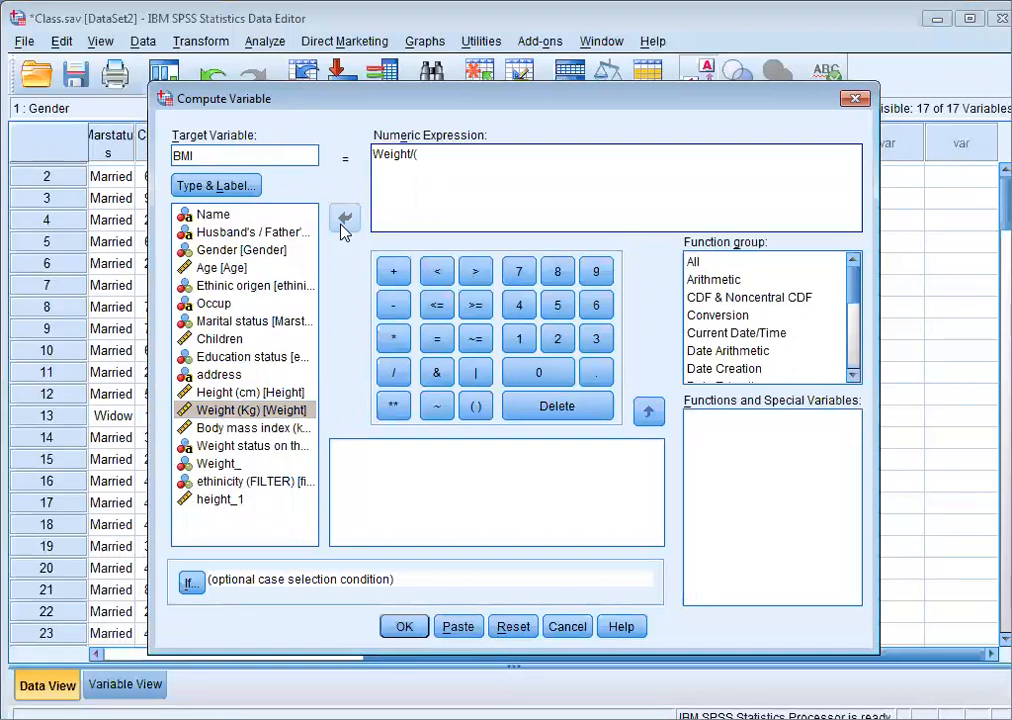
left_click(214, 393)
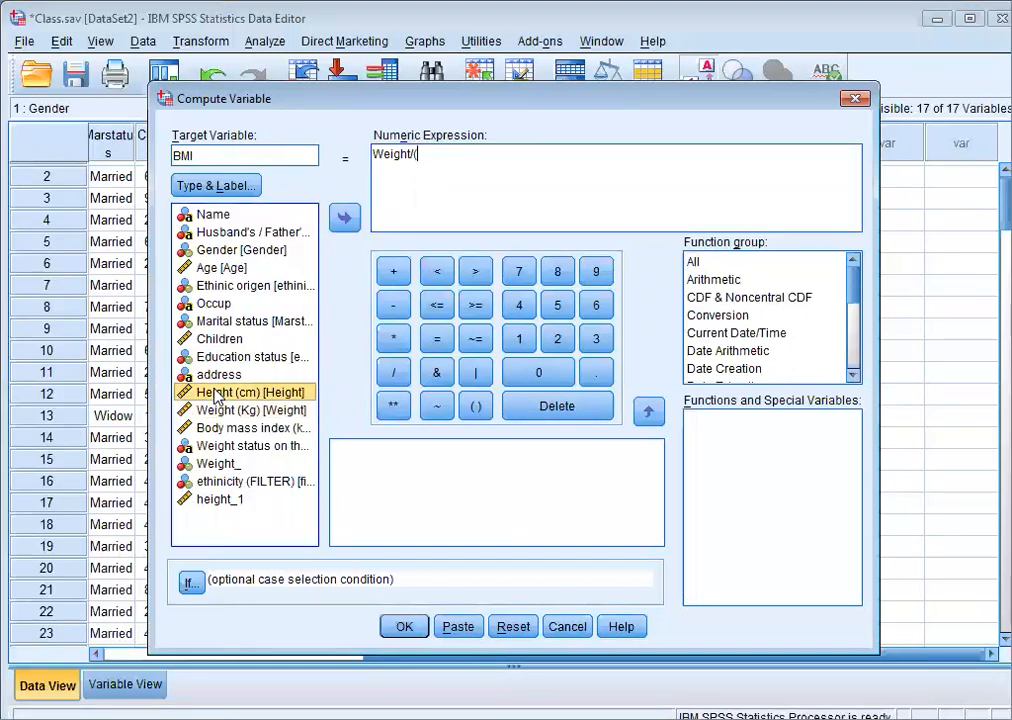
left_click(207, 500)
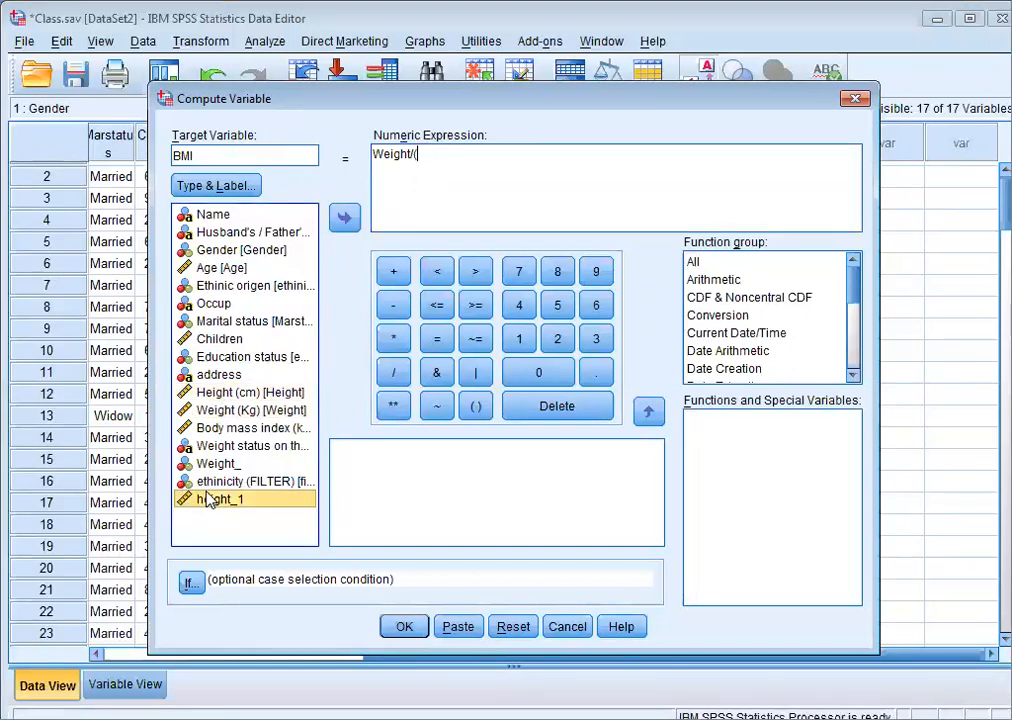
left_click(345, 217)
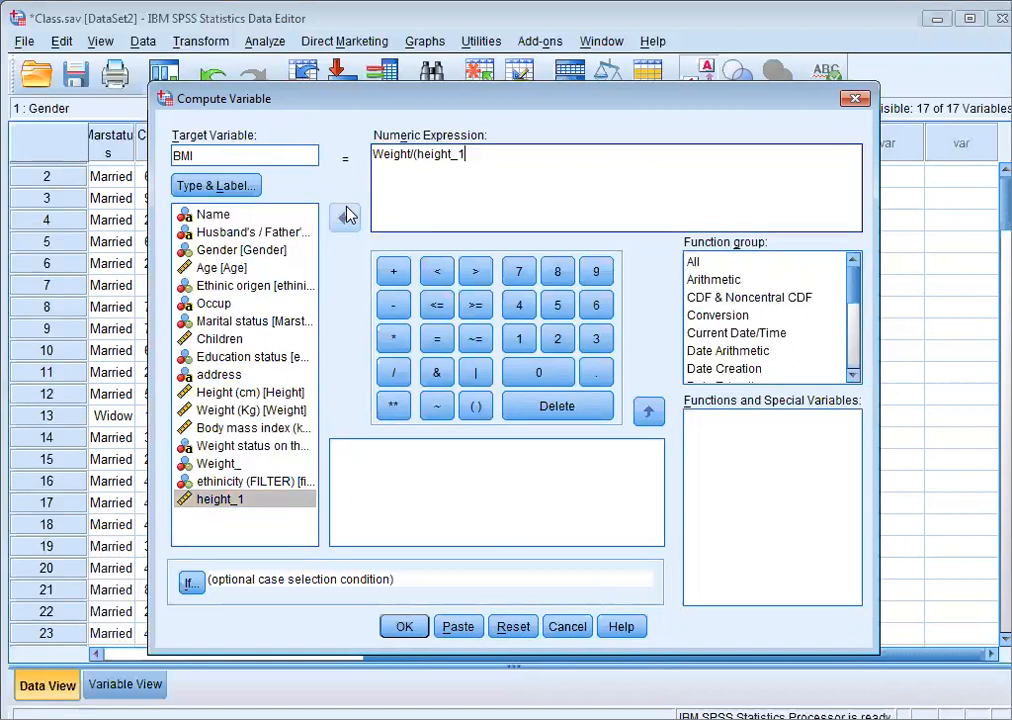
type("*")
double_click(220, 500)
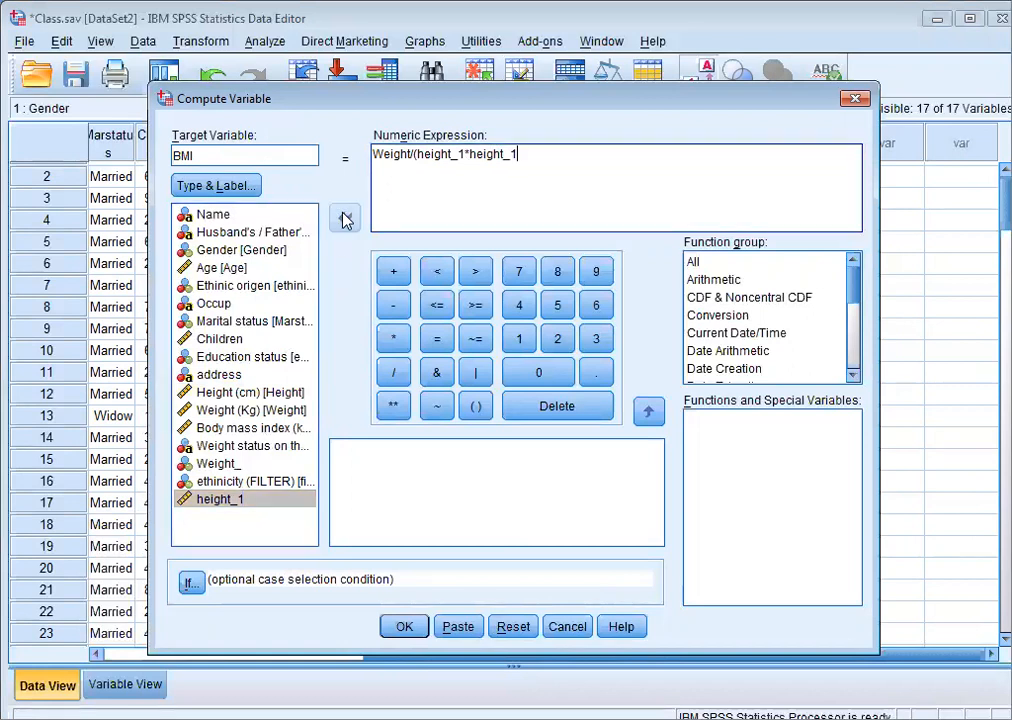
type(")")
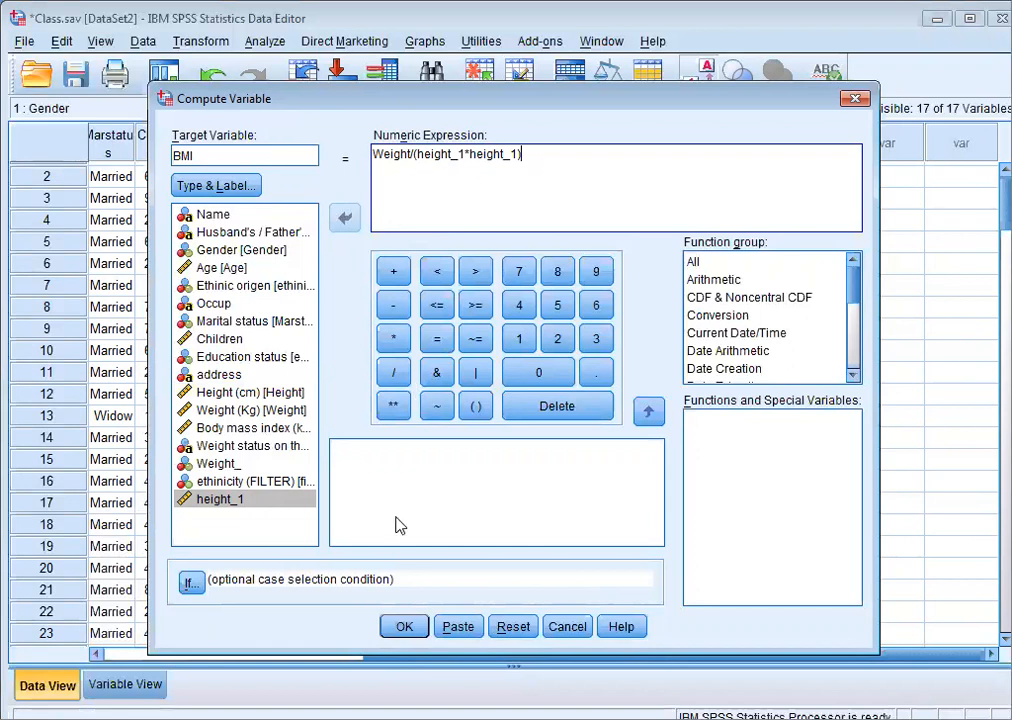
Decline changing the existing BMI variable, set the target variable name to BMI_1 and run the computation
left_click(403, 630)
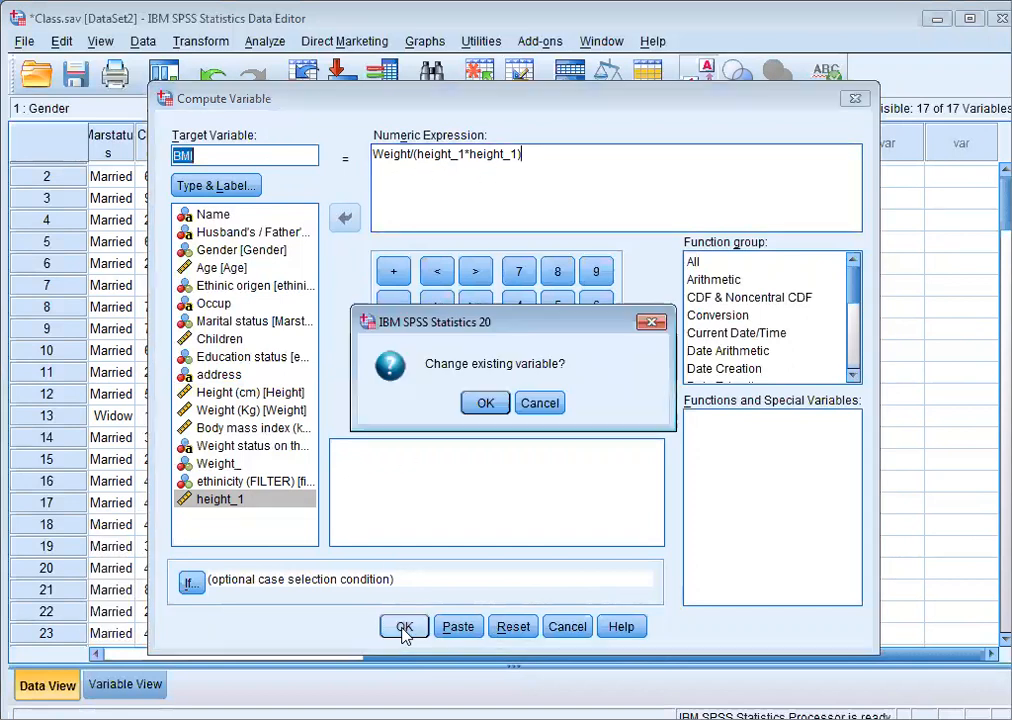
left_click(524, 408)
left_click(203, 153)
type("_1")
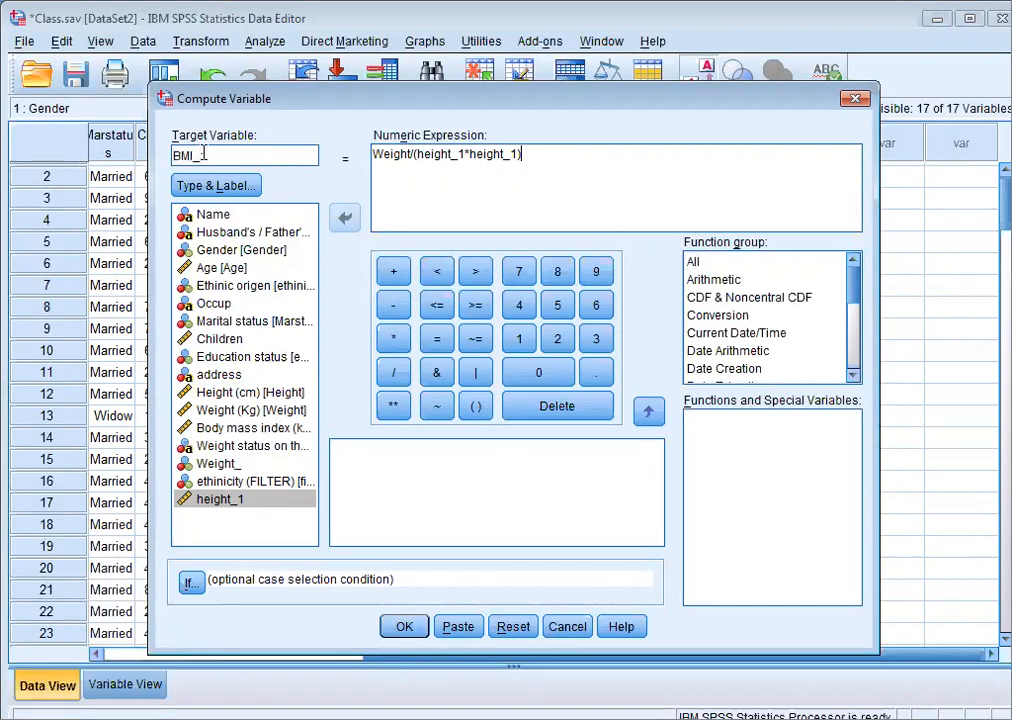
key("Return")
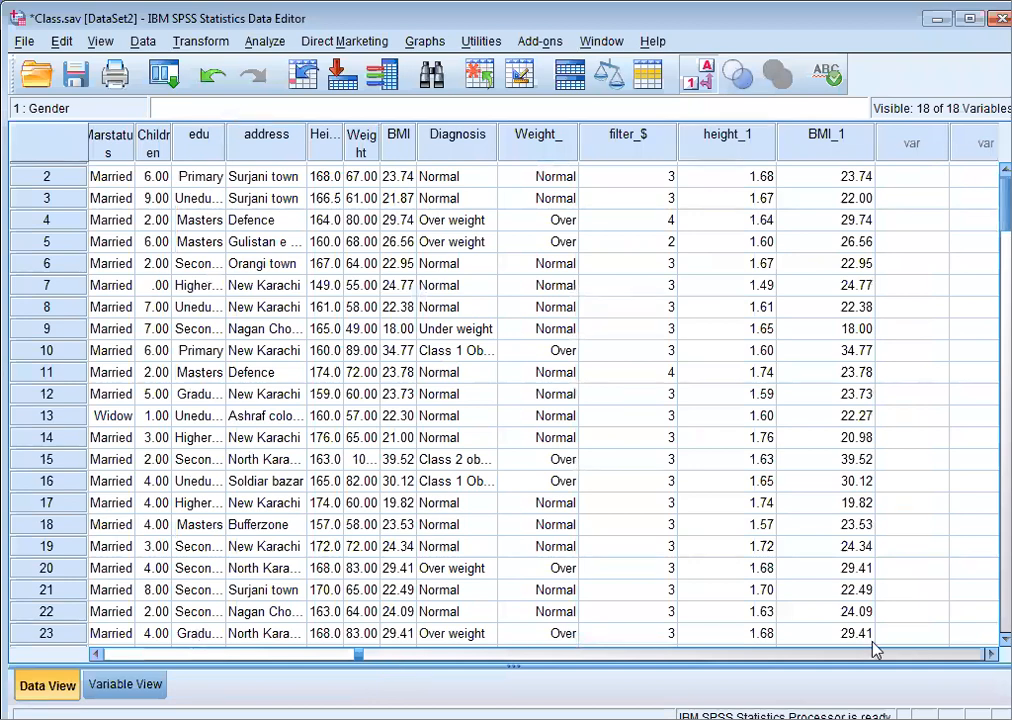
Review the BMI_1 values down all the cases and compare them with the existing BMI column
left_click(983, 660)
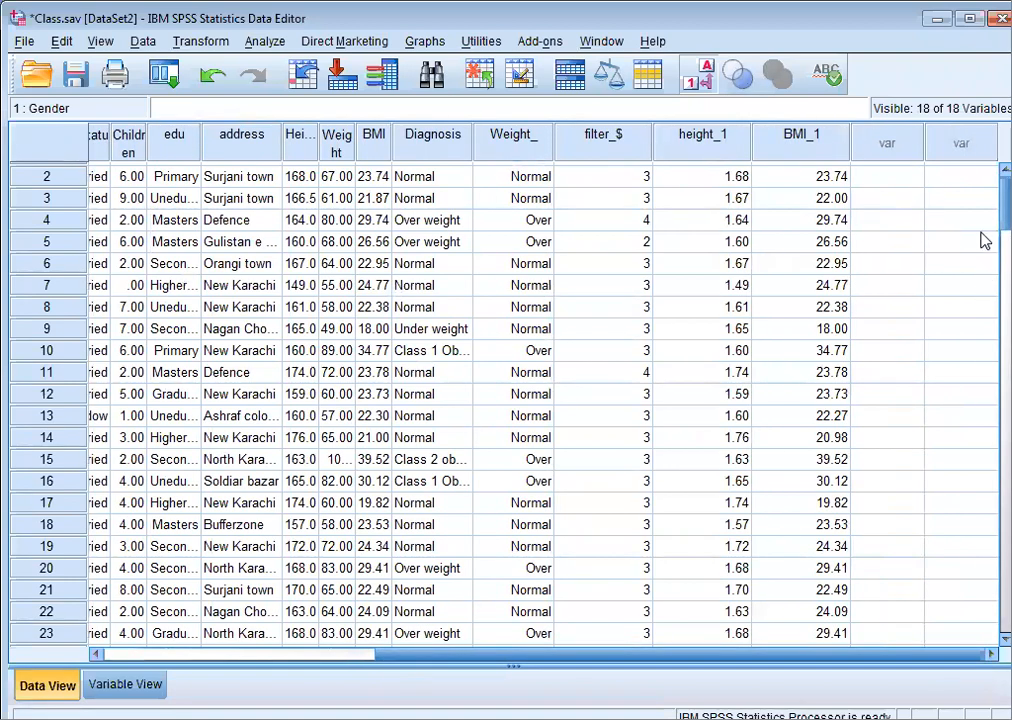
scroll(983, 245, "down", 4)
scroll(983, 257, "down", 1)
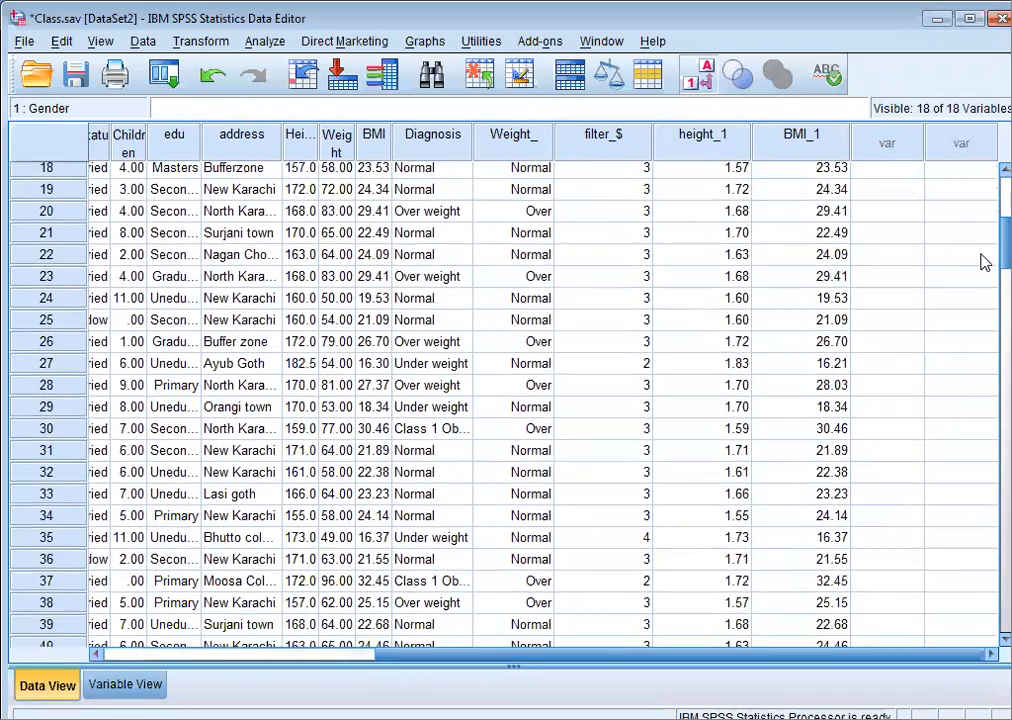
scroll(983, 265, "down", 3)
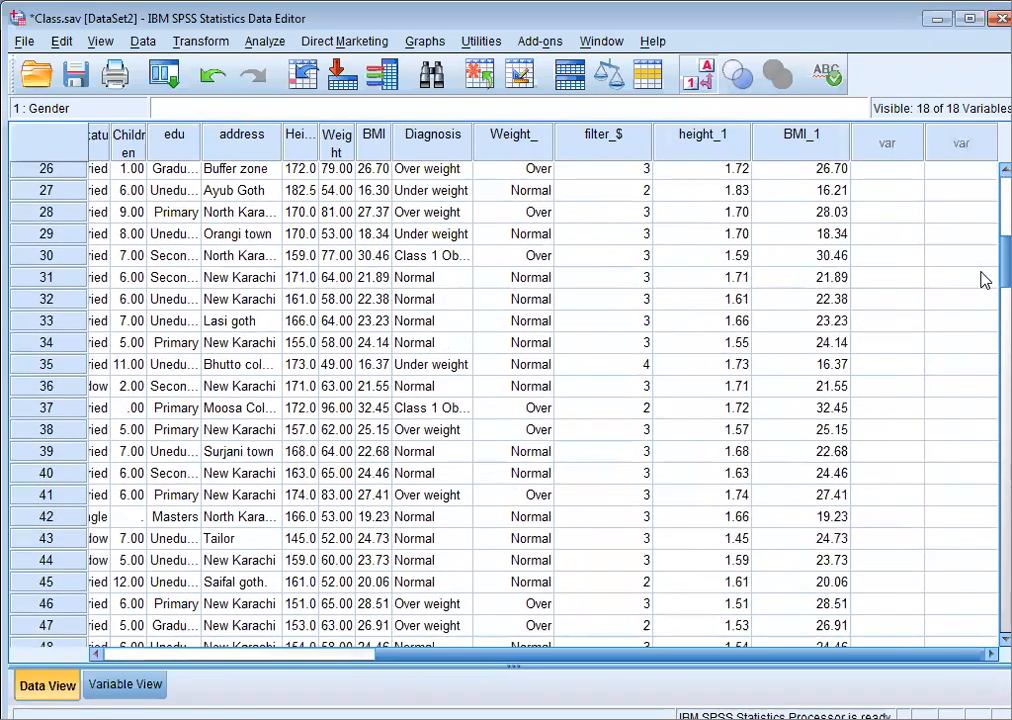
scroll(983, 280, "down", 9)
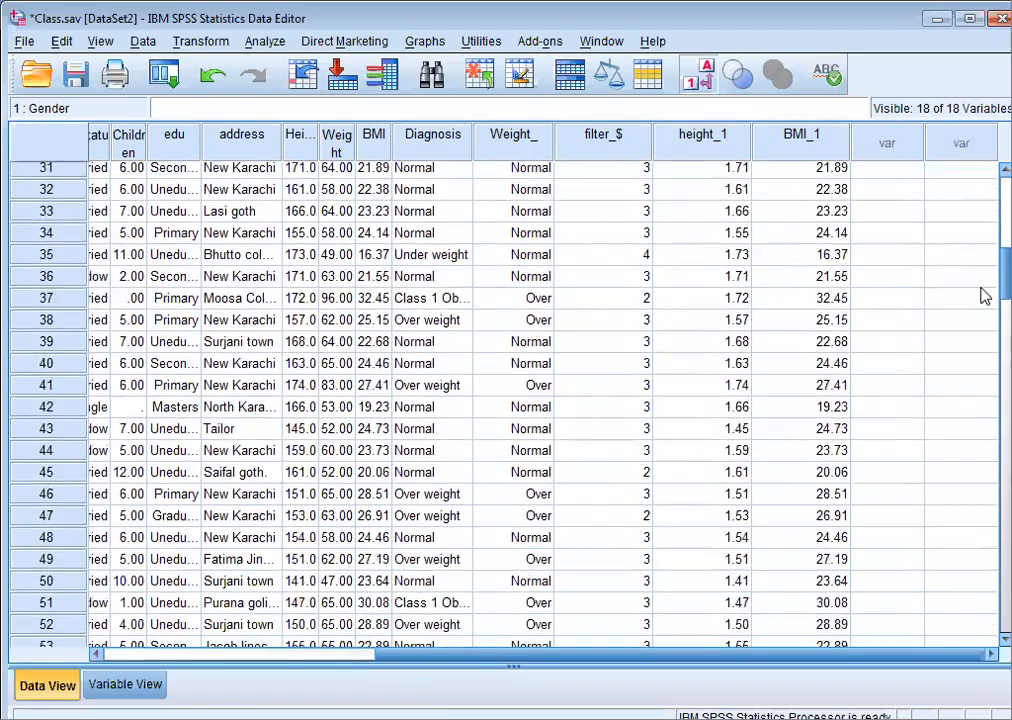
scroll(983, 355, "down", 12)
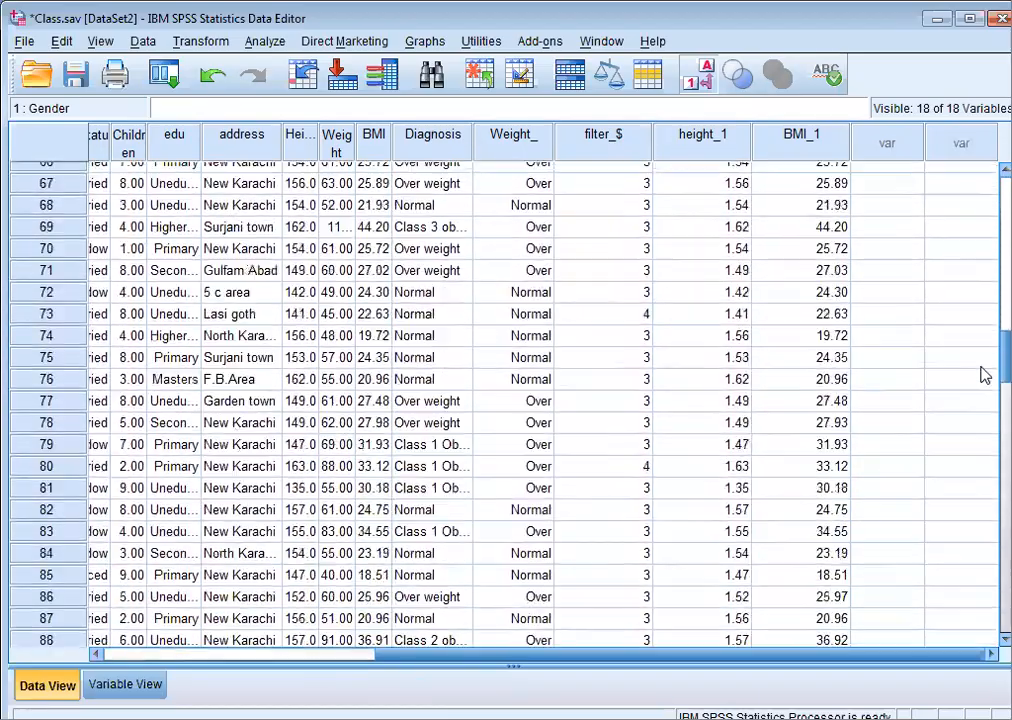
scroll(983, 428, "down", 15)
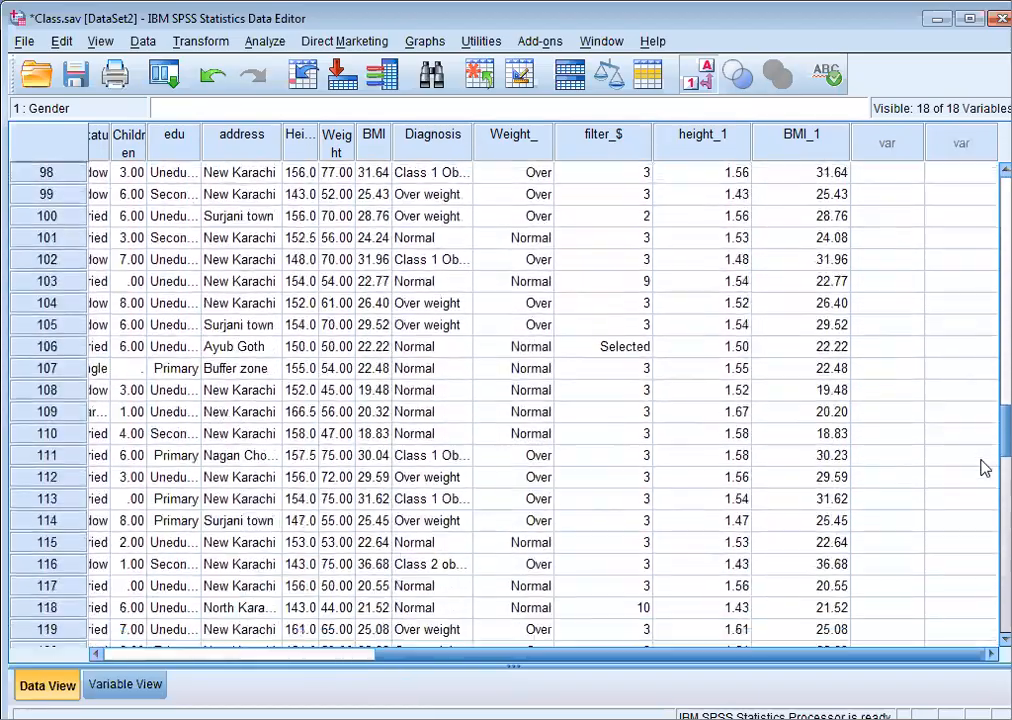
scroll(983, 540, "down", 2)
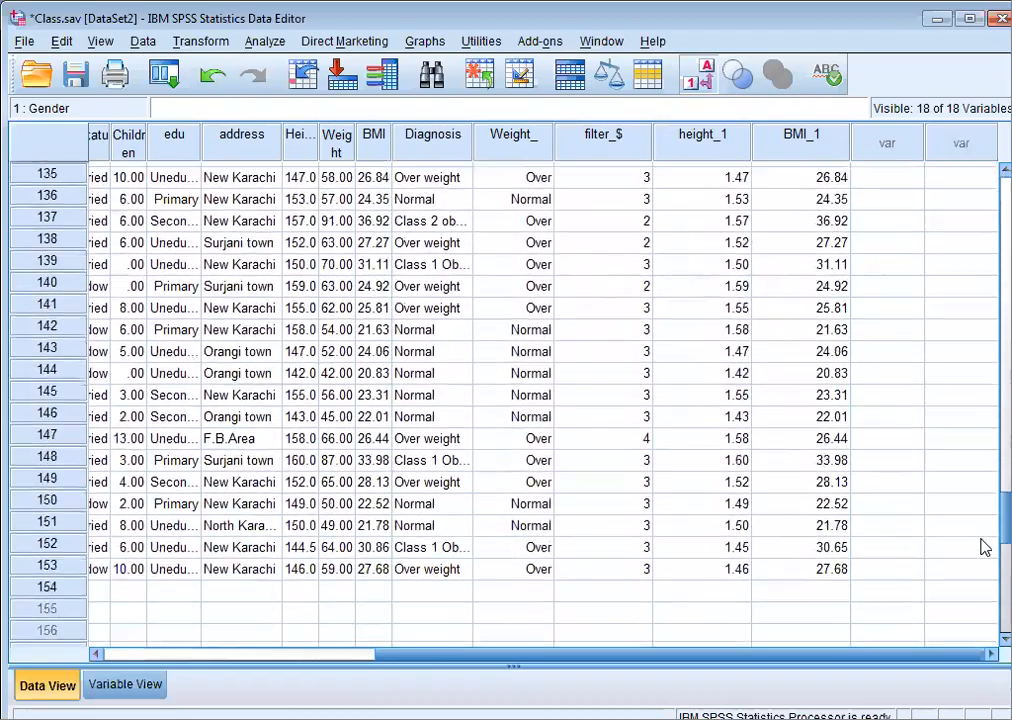
scroll(983, 463, "up", 20)
scroll(983, 392, "up", 12)
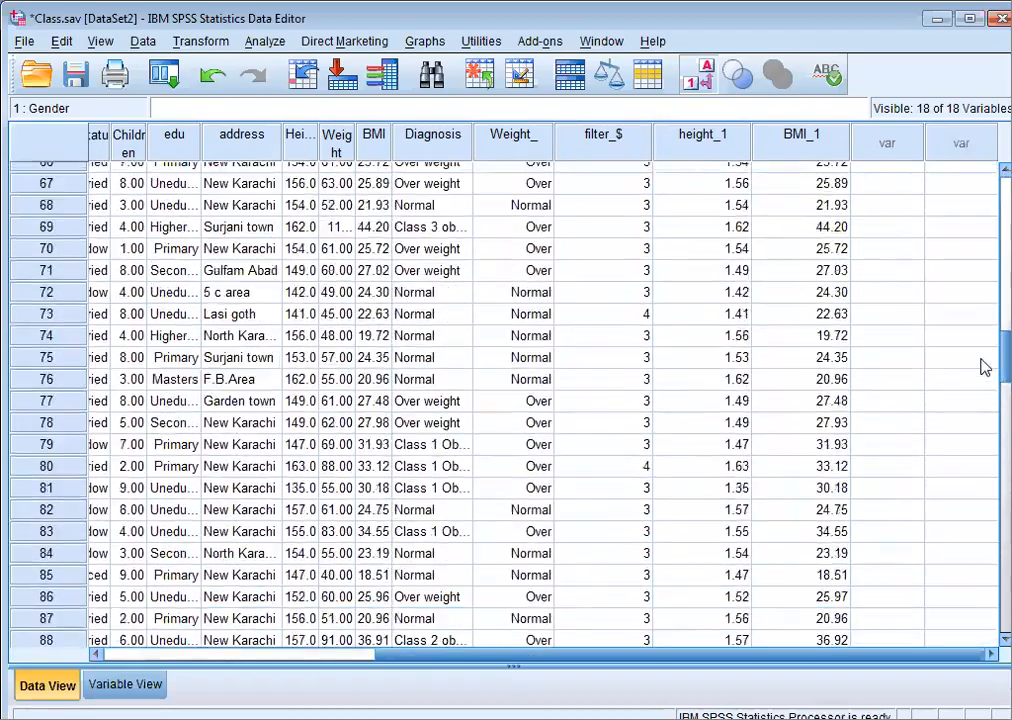
scroll(975, 285, "up", 10)
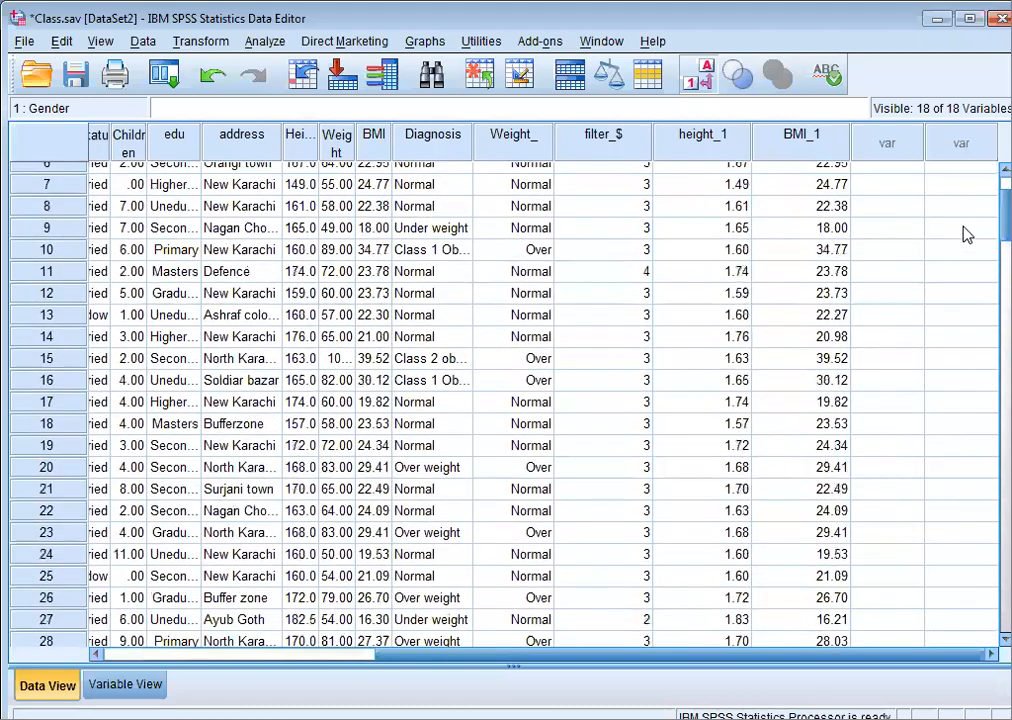
scroll(983, 219, "up", 2)
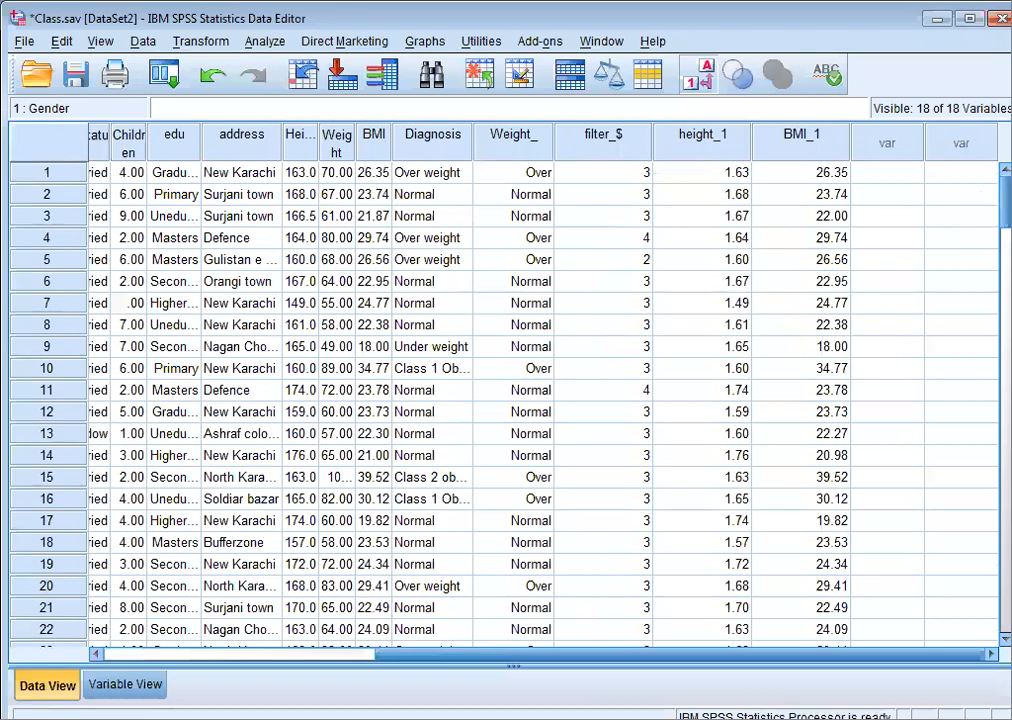
Bring up the available data transformation commands
left_click(265, 42)
mouse_move(214, 42)
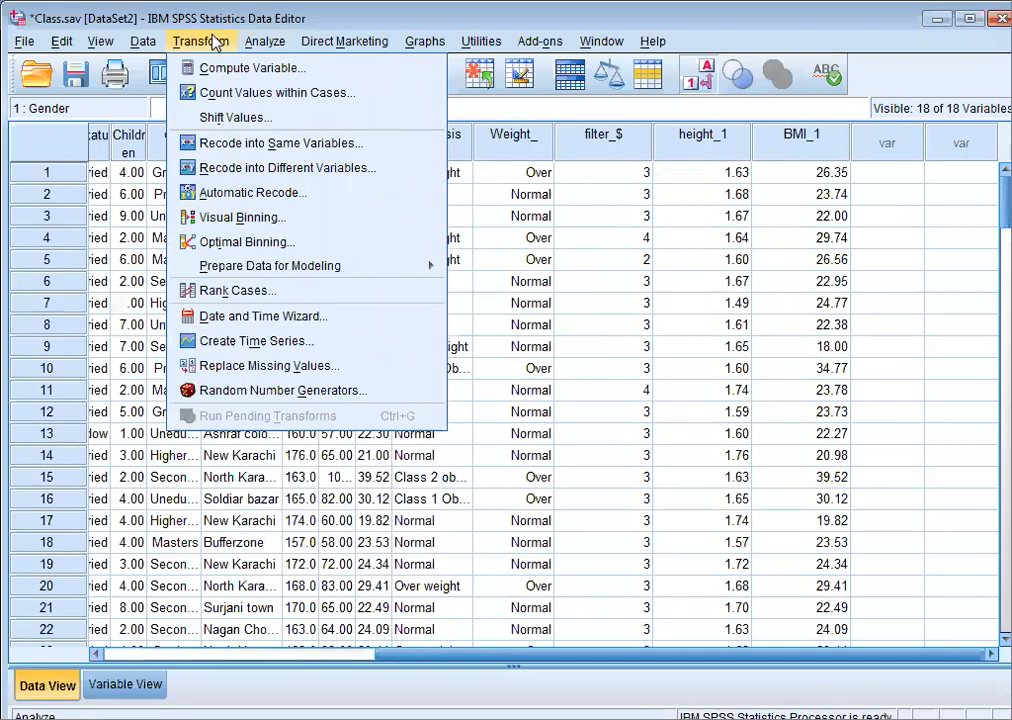